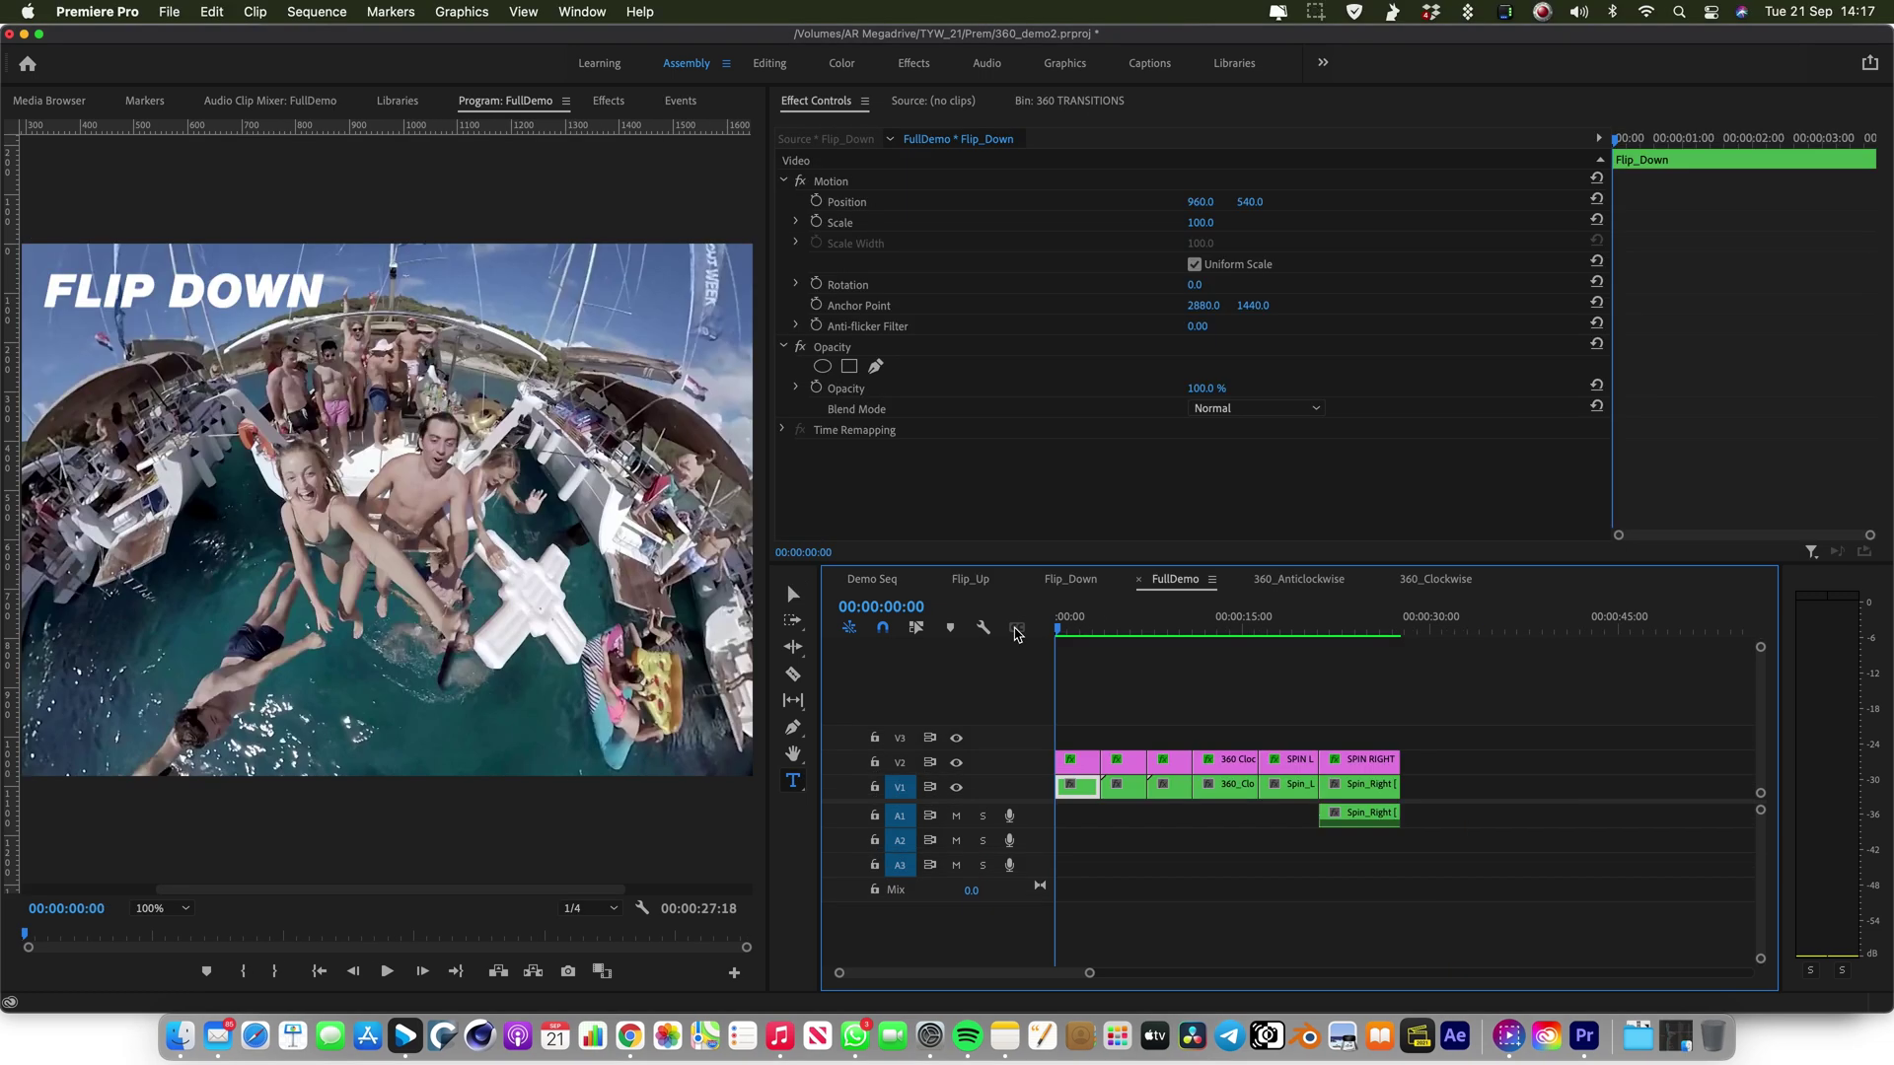
Play back the FullDemo sequence from its start
{"action": "key", "text": "space"}
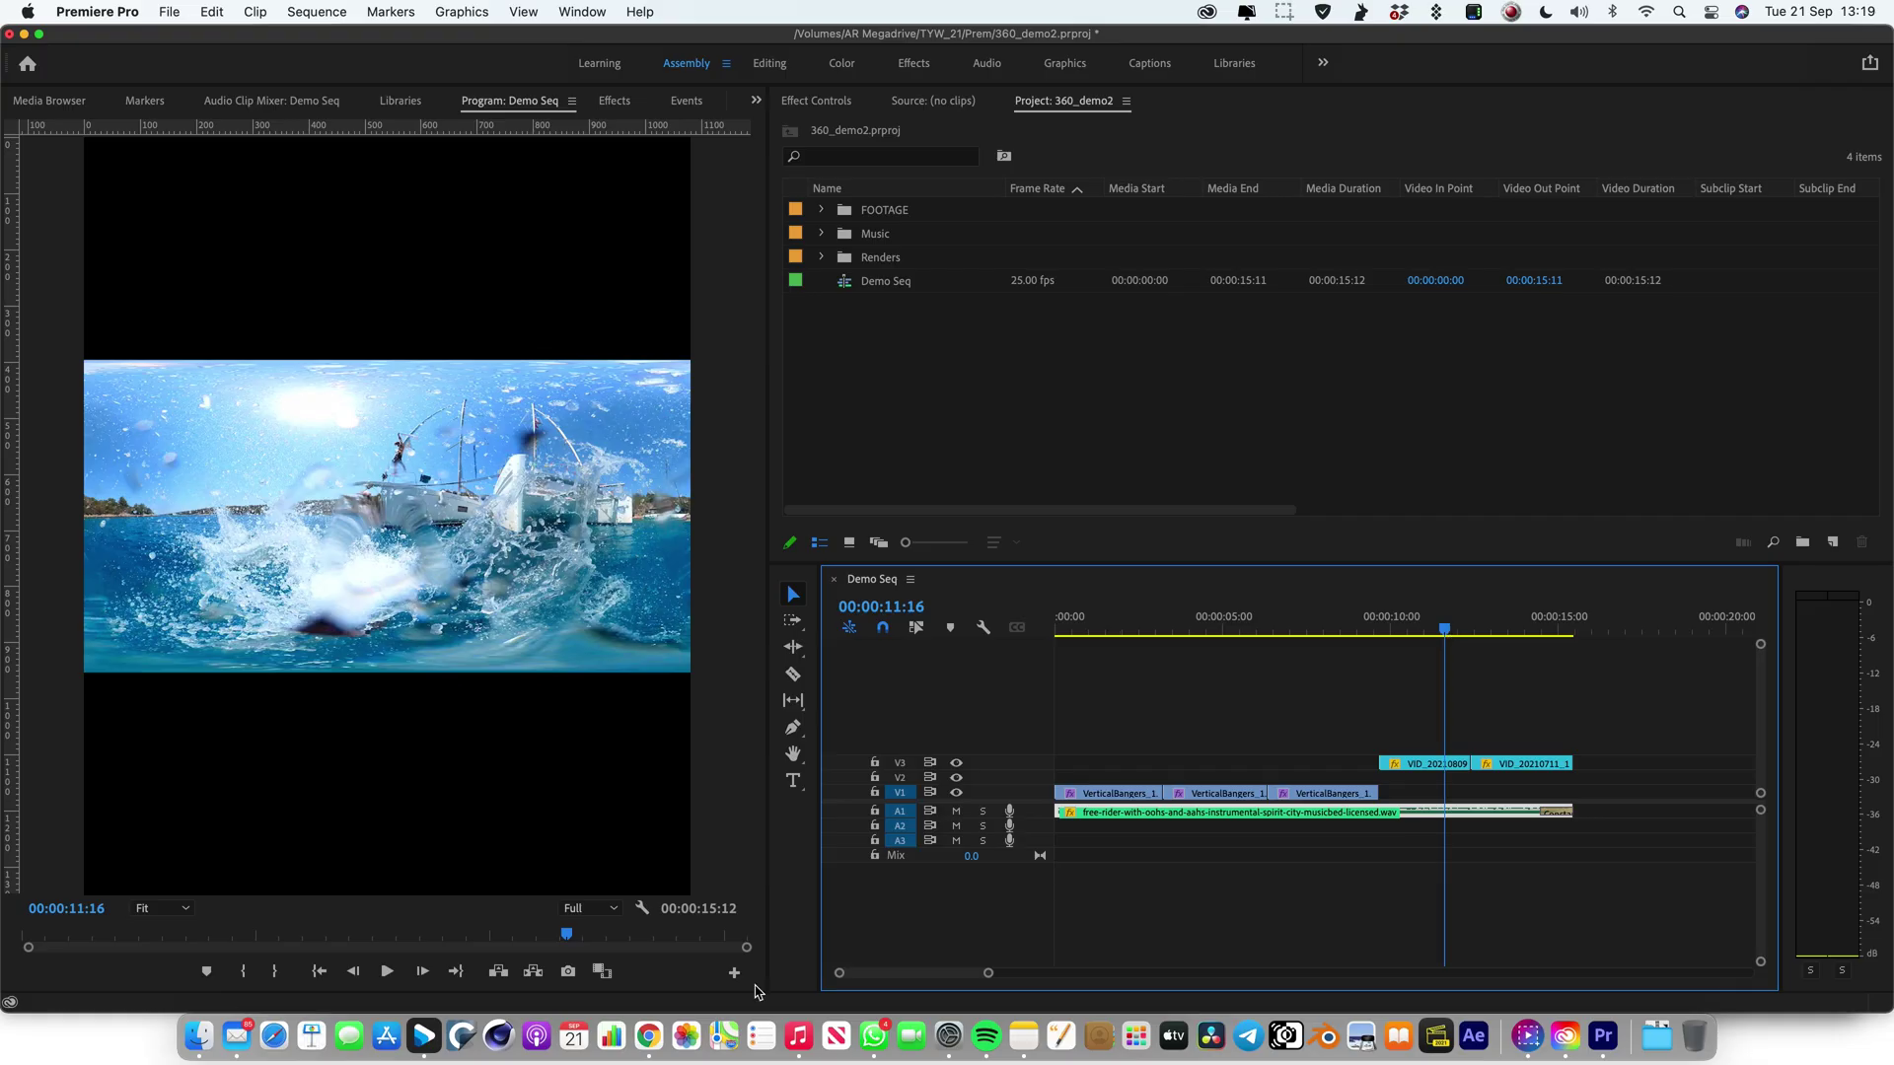
Switch to Chrome and open the GoPro Support Hub article with the GoPro FX Reframe plugin downloads
{"action": "left_click", "coordinate": [648, 1036]}
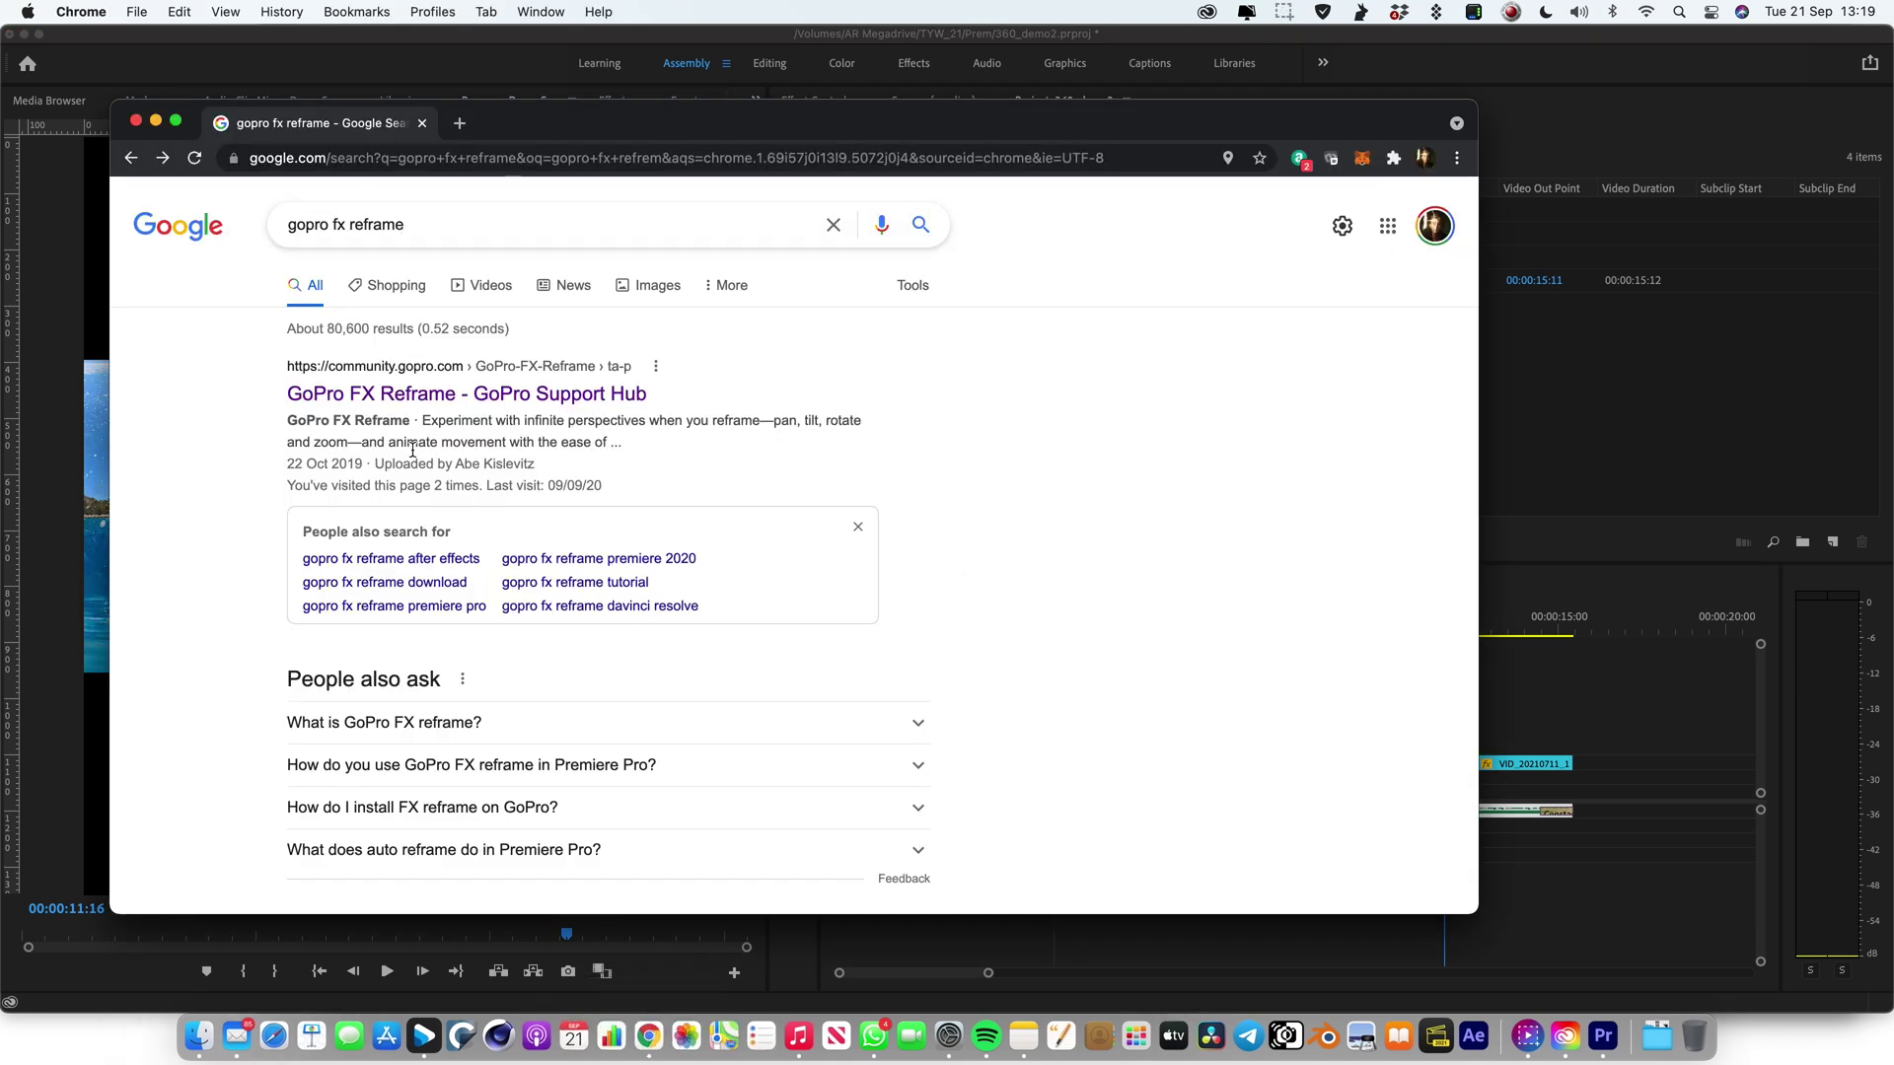
{"action": "left_click", "coordinate": [480, 394]}
{"action": "scroll", "coordinate": [635, 543], "scroll_direction": "down", "scroll_amount": 1}
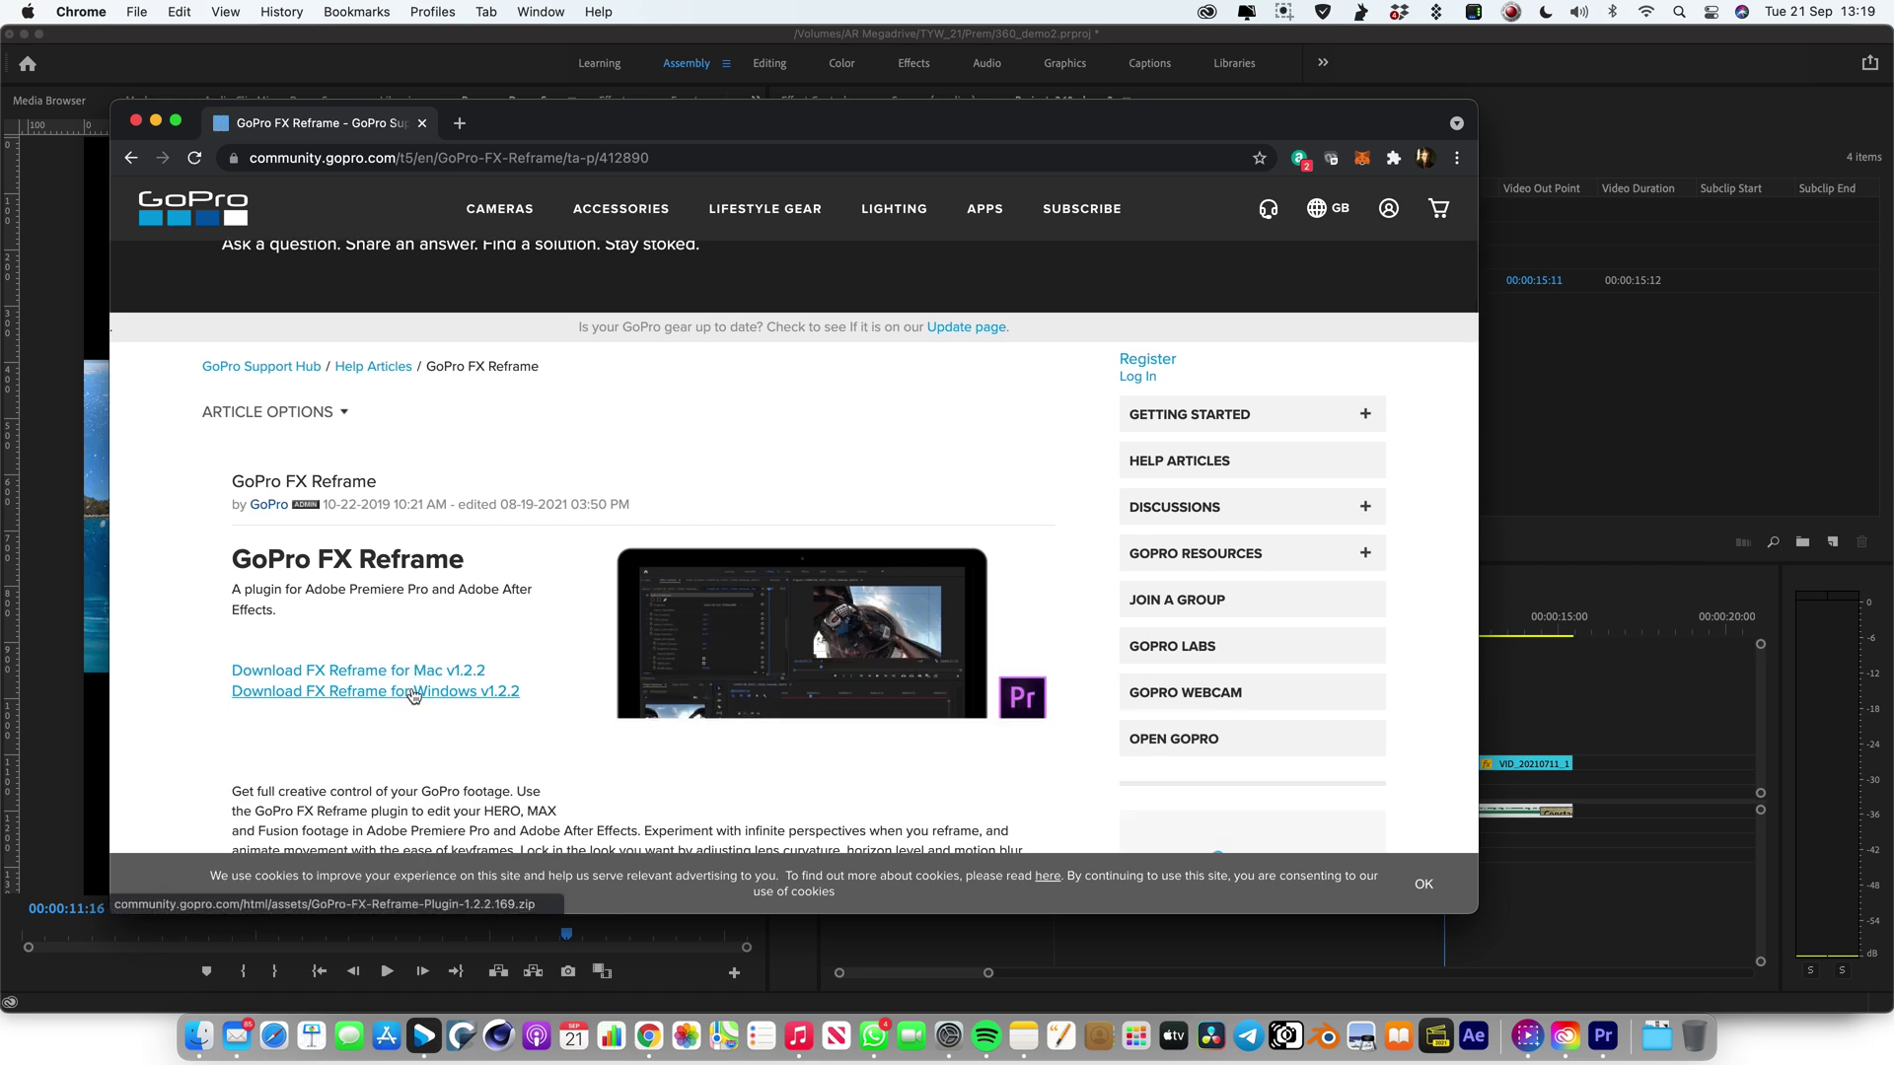
Switch back to Premiere Pro, search the effects for "gopro" and apply GoPro FX Reframe to the VID_20210809 clip on V3
{"action": "left_click", "coordinate": [1623, 712]}
{"action": "left_click", "coordinate": [1408, 617]}
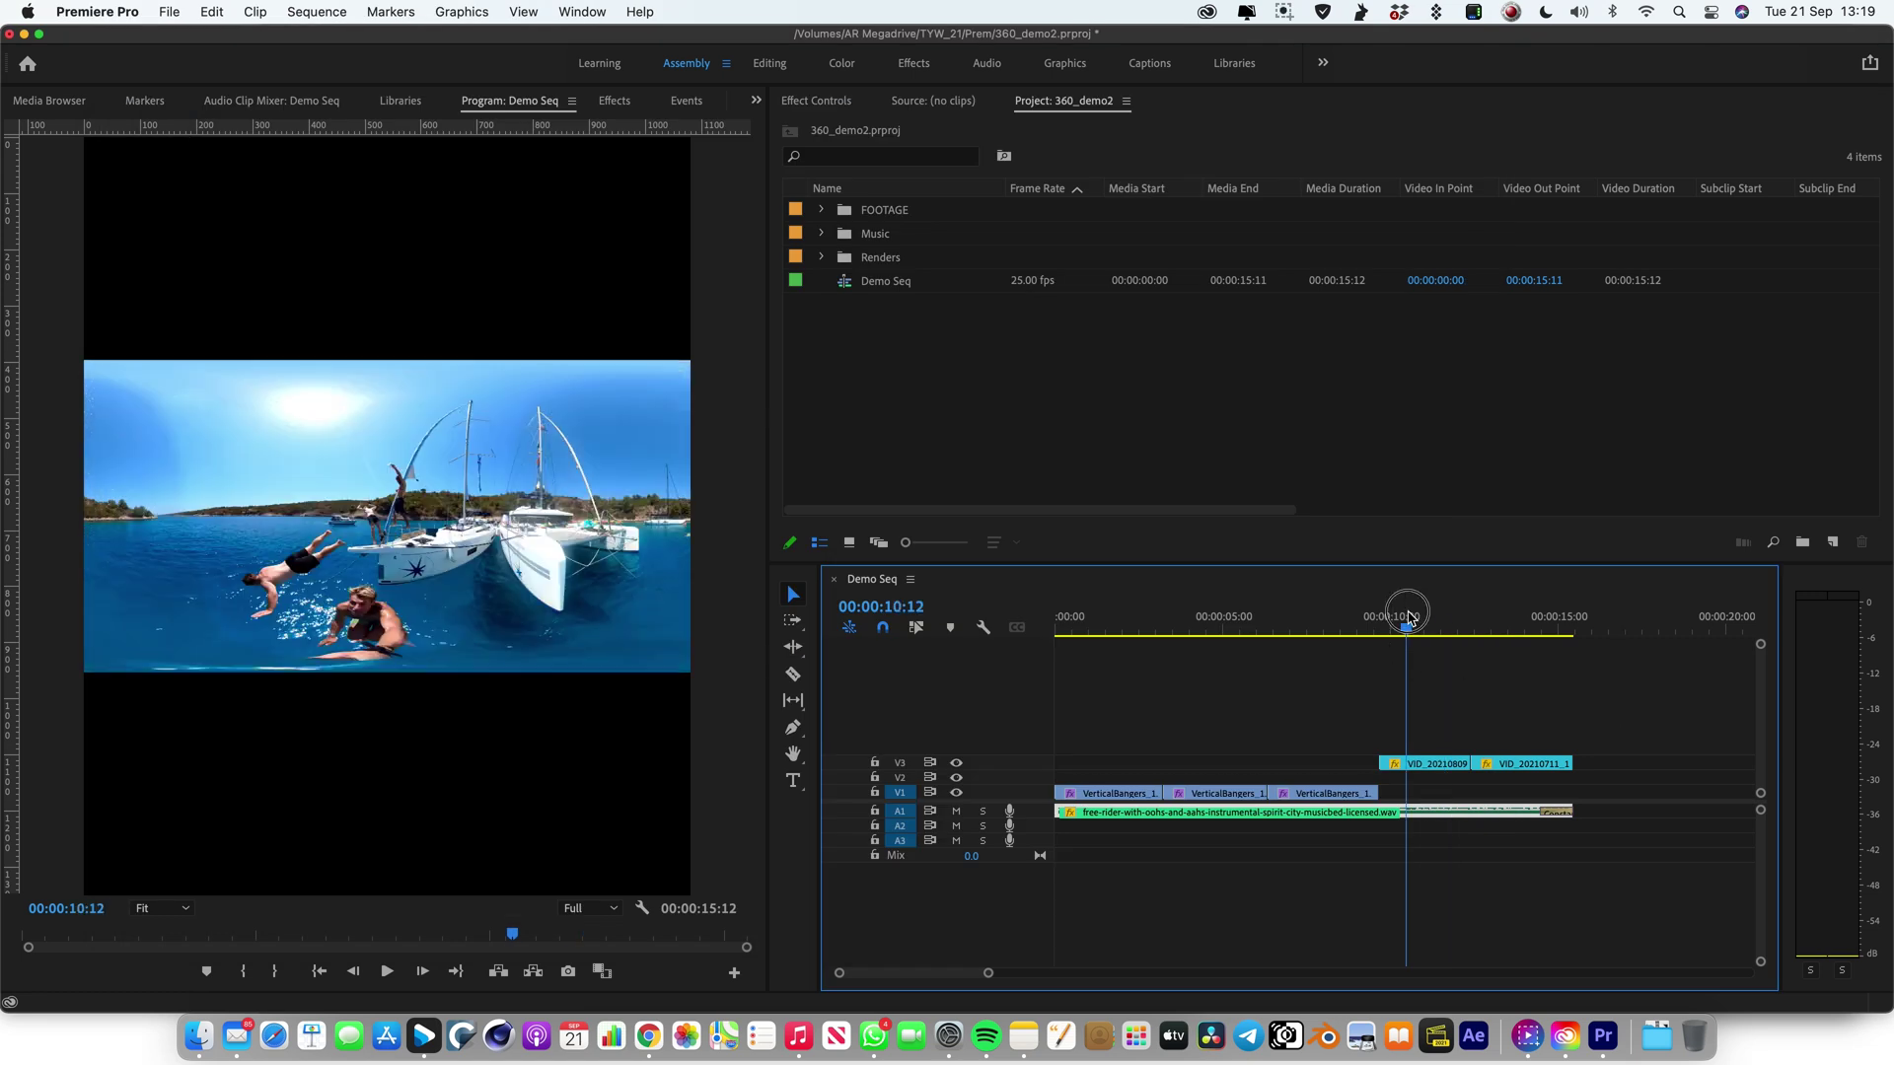
{"action": "left_click", "coordinate": [615, 103]}
{"action": "left_click", "coordinate": [117, 129]}
{"action": "type", "text": "gopro"}
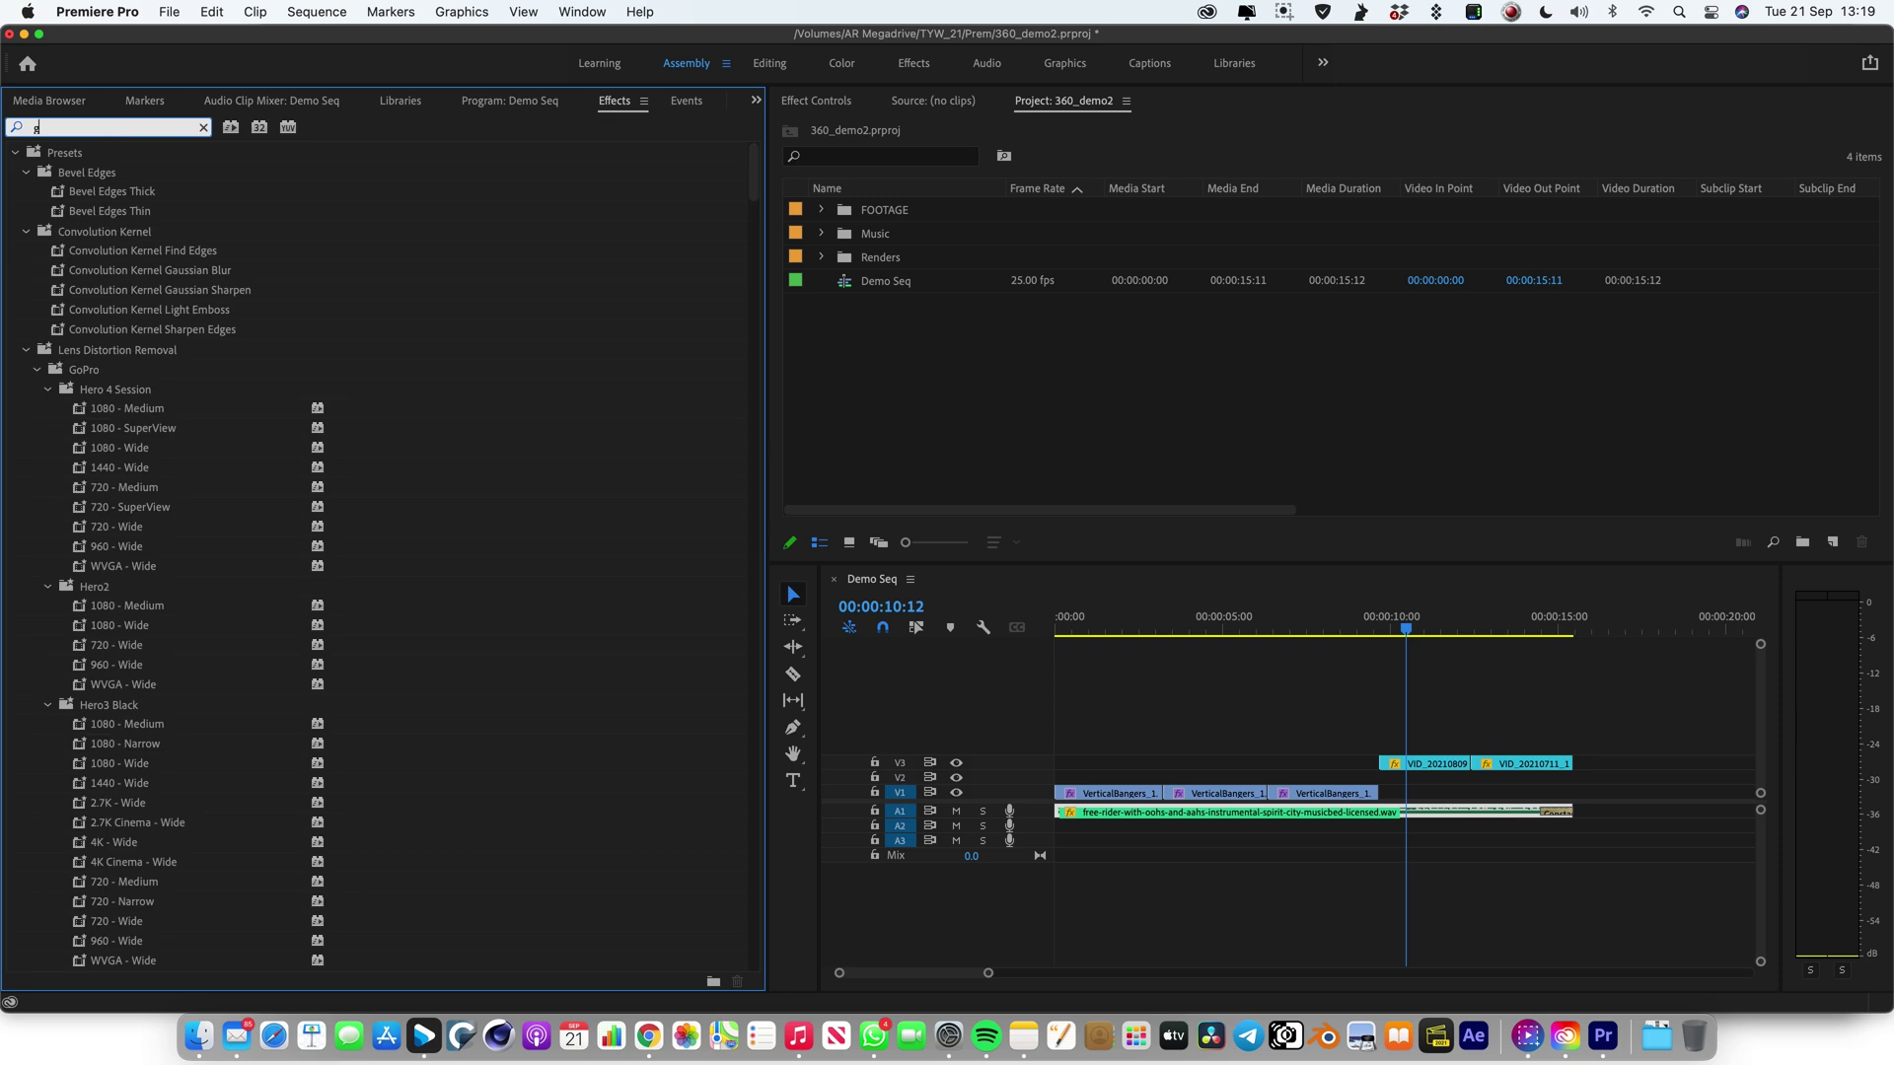
{"action": "scroll", "coordinate": [53, 493], "scroll_direction": "down", "scroll_amount": 15}
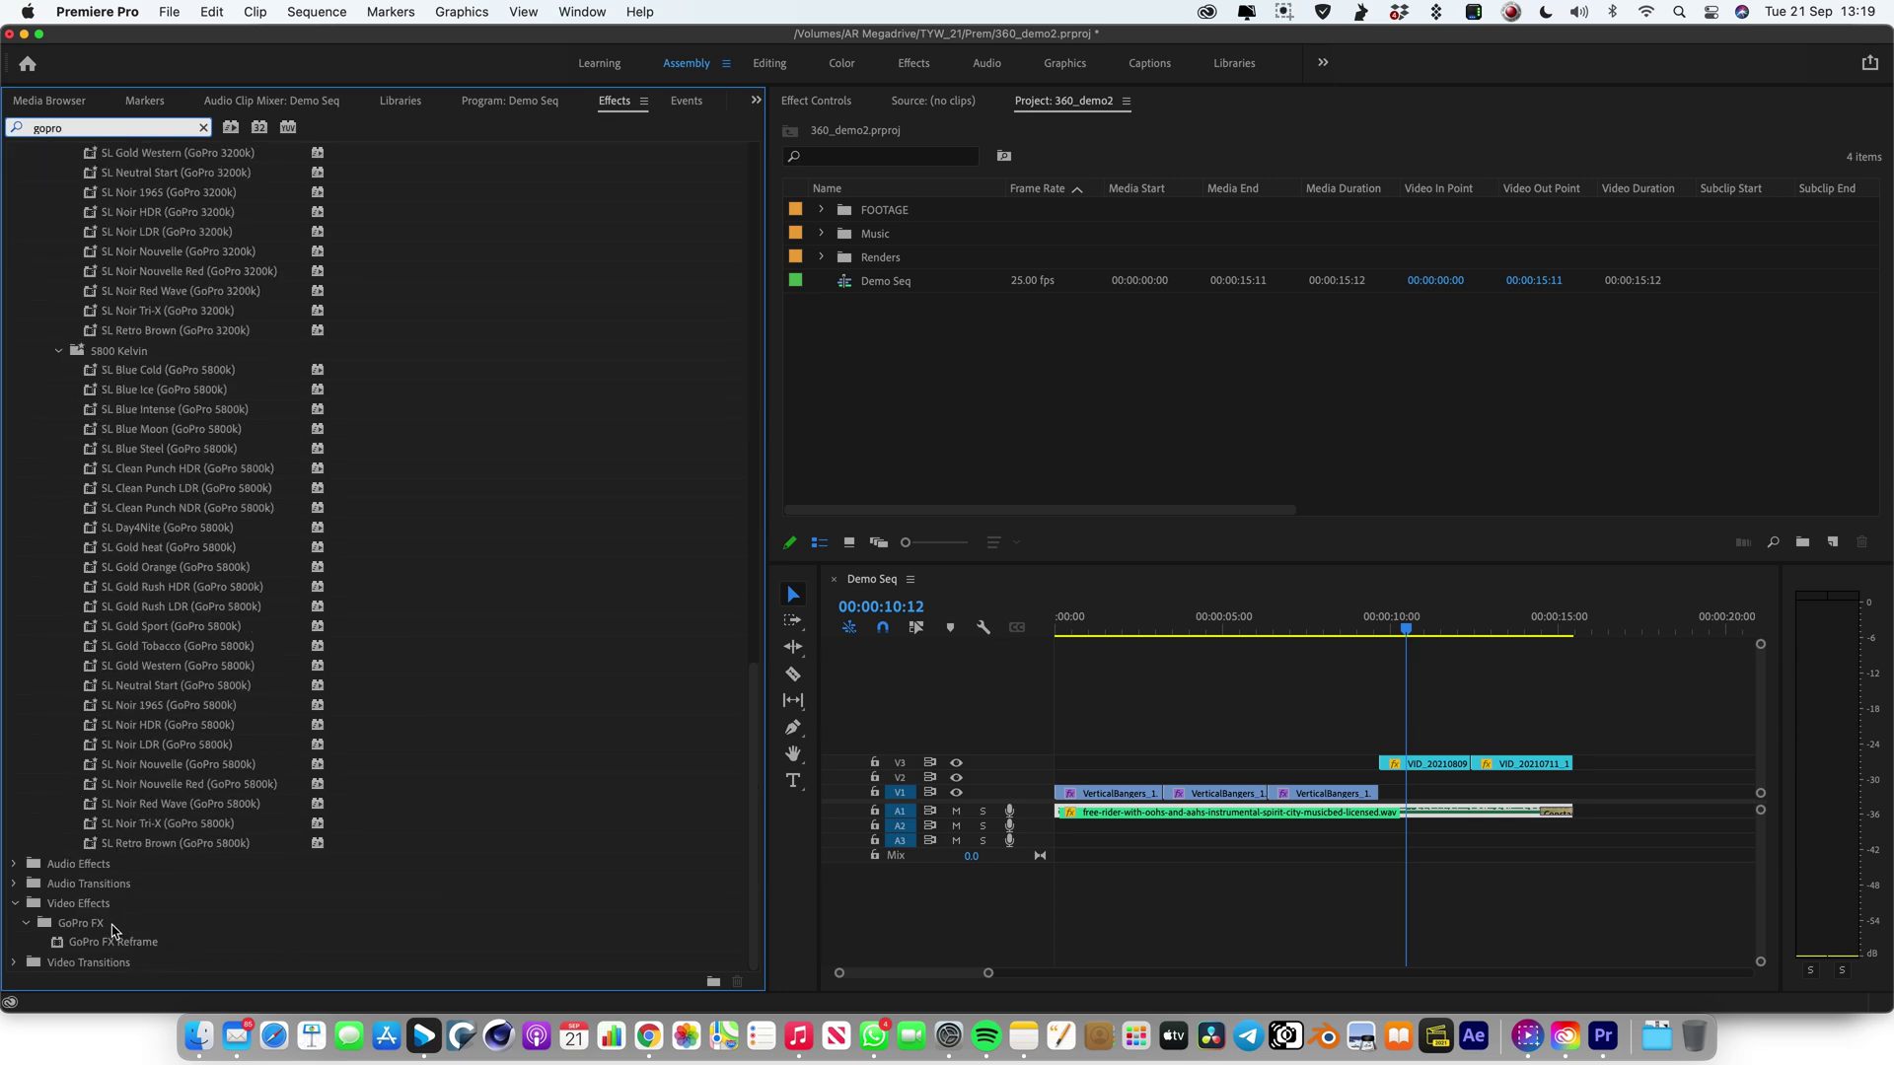
{"action": "left_click", "coordinate": [103, 945]}
{"action": "left_click_drag", "start_coordinate": [87, 947], "coordinate": [1431, 764]}
{"action": "left_click", "coordinate": [552, 102]}
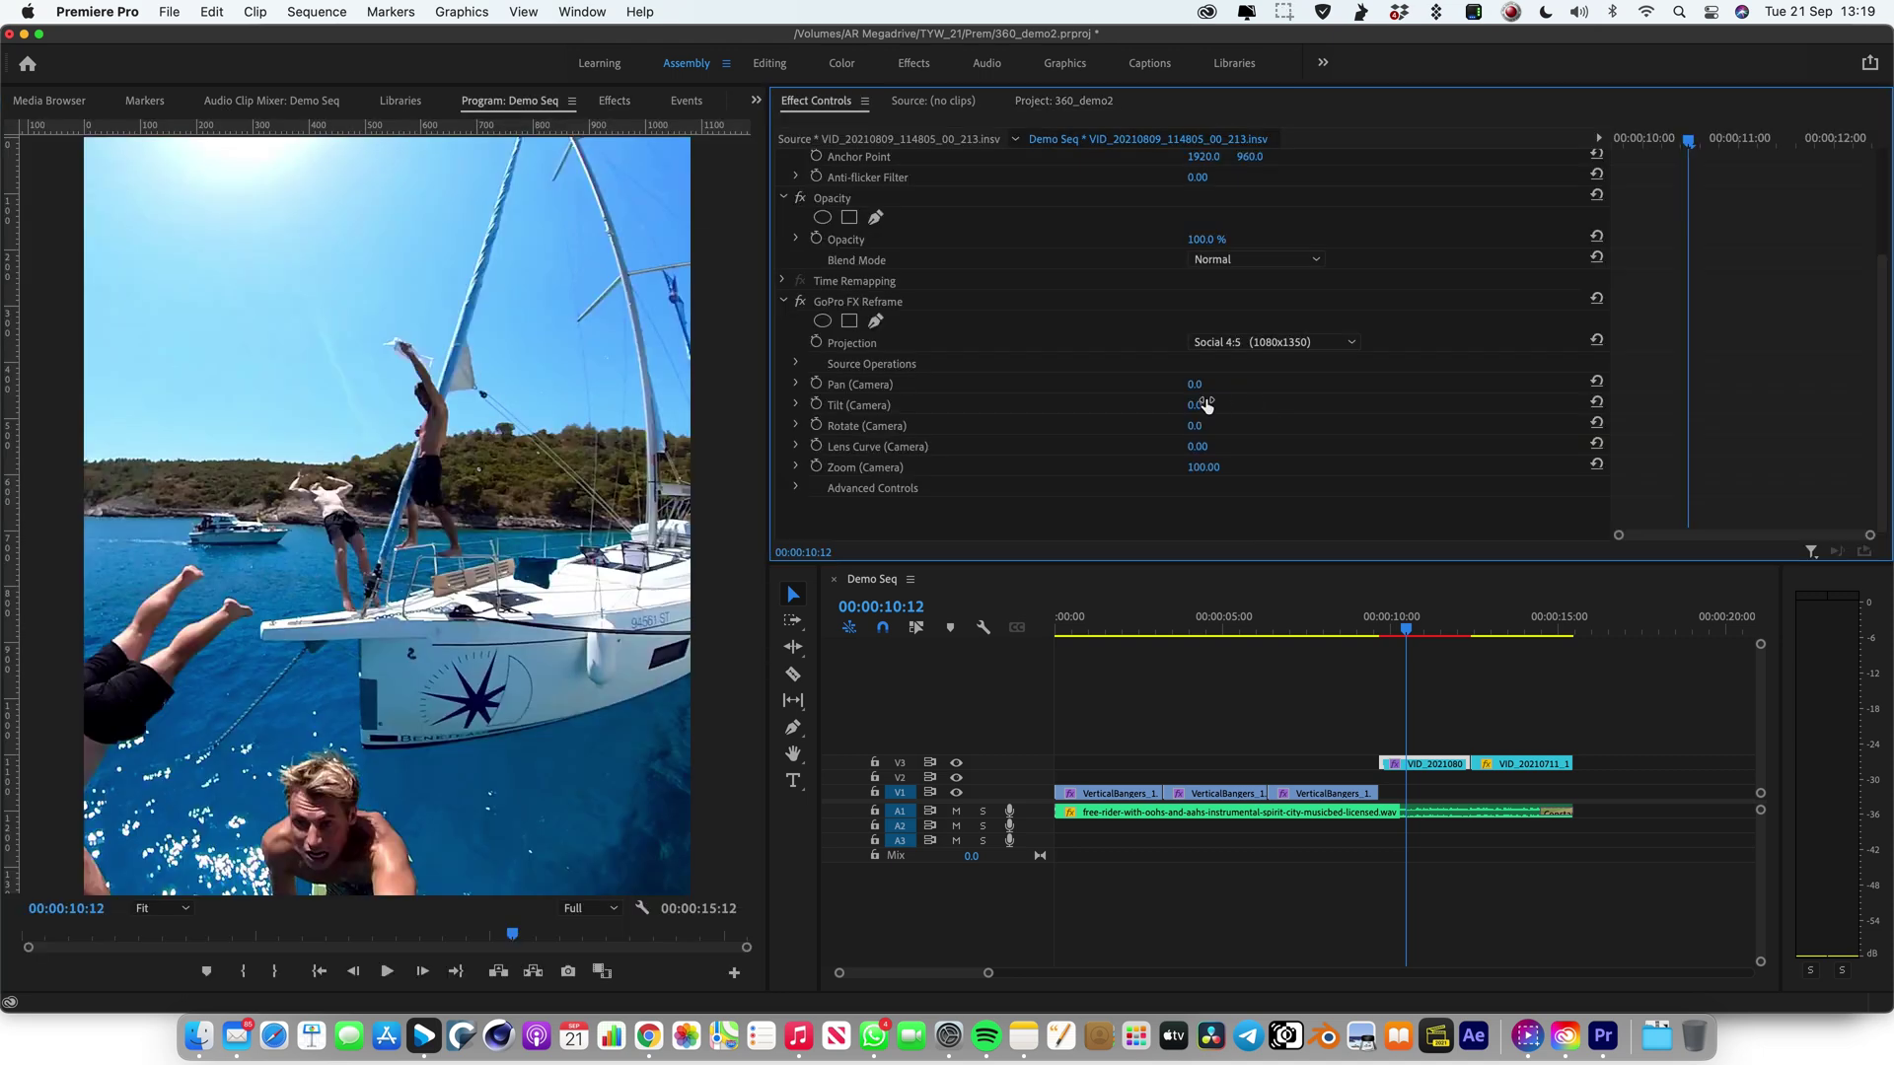
Set the clip's GoPro FX Reframe to pan -45°, tilt -47°, rotate 32° and zoom 79, and play the result
{"action": "mouse_move", "coordinate": [1194, 388]}
{"action": "left_mouse_down"}
{"action": "mouse_move", "coordinate": [1207, 405]}
{"action": "mouse_move", "coordinate": [1176, 406]}
{"action": "left_mouse_up"}
{"action": "left_click_drag", "start_coordinate": [1205, 467], "coordinate": [1215, 427]}
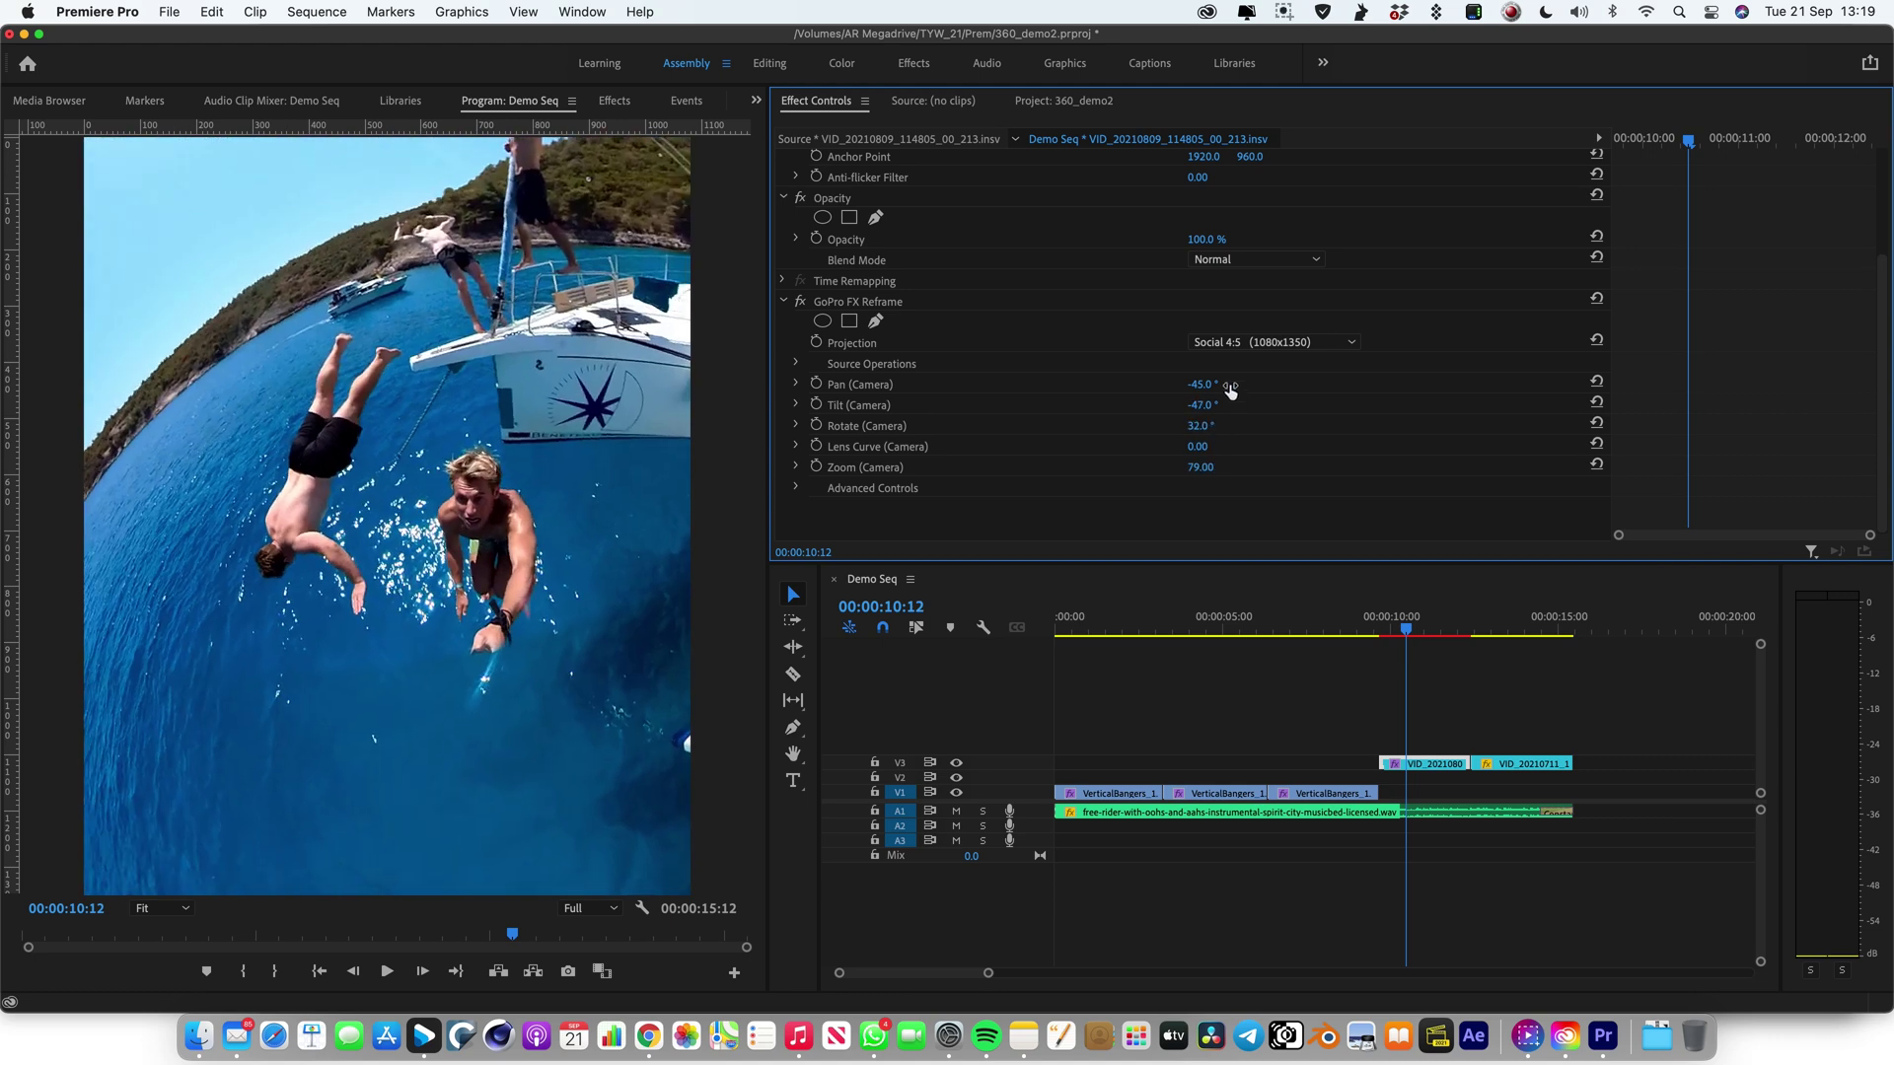
{"action": "key", "text": "space"}
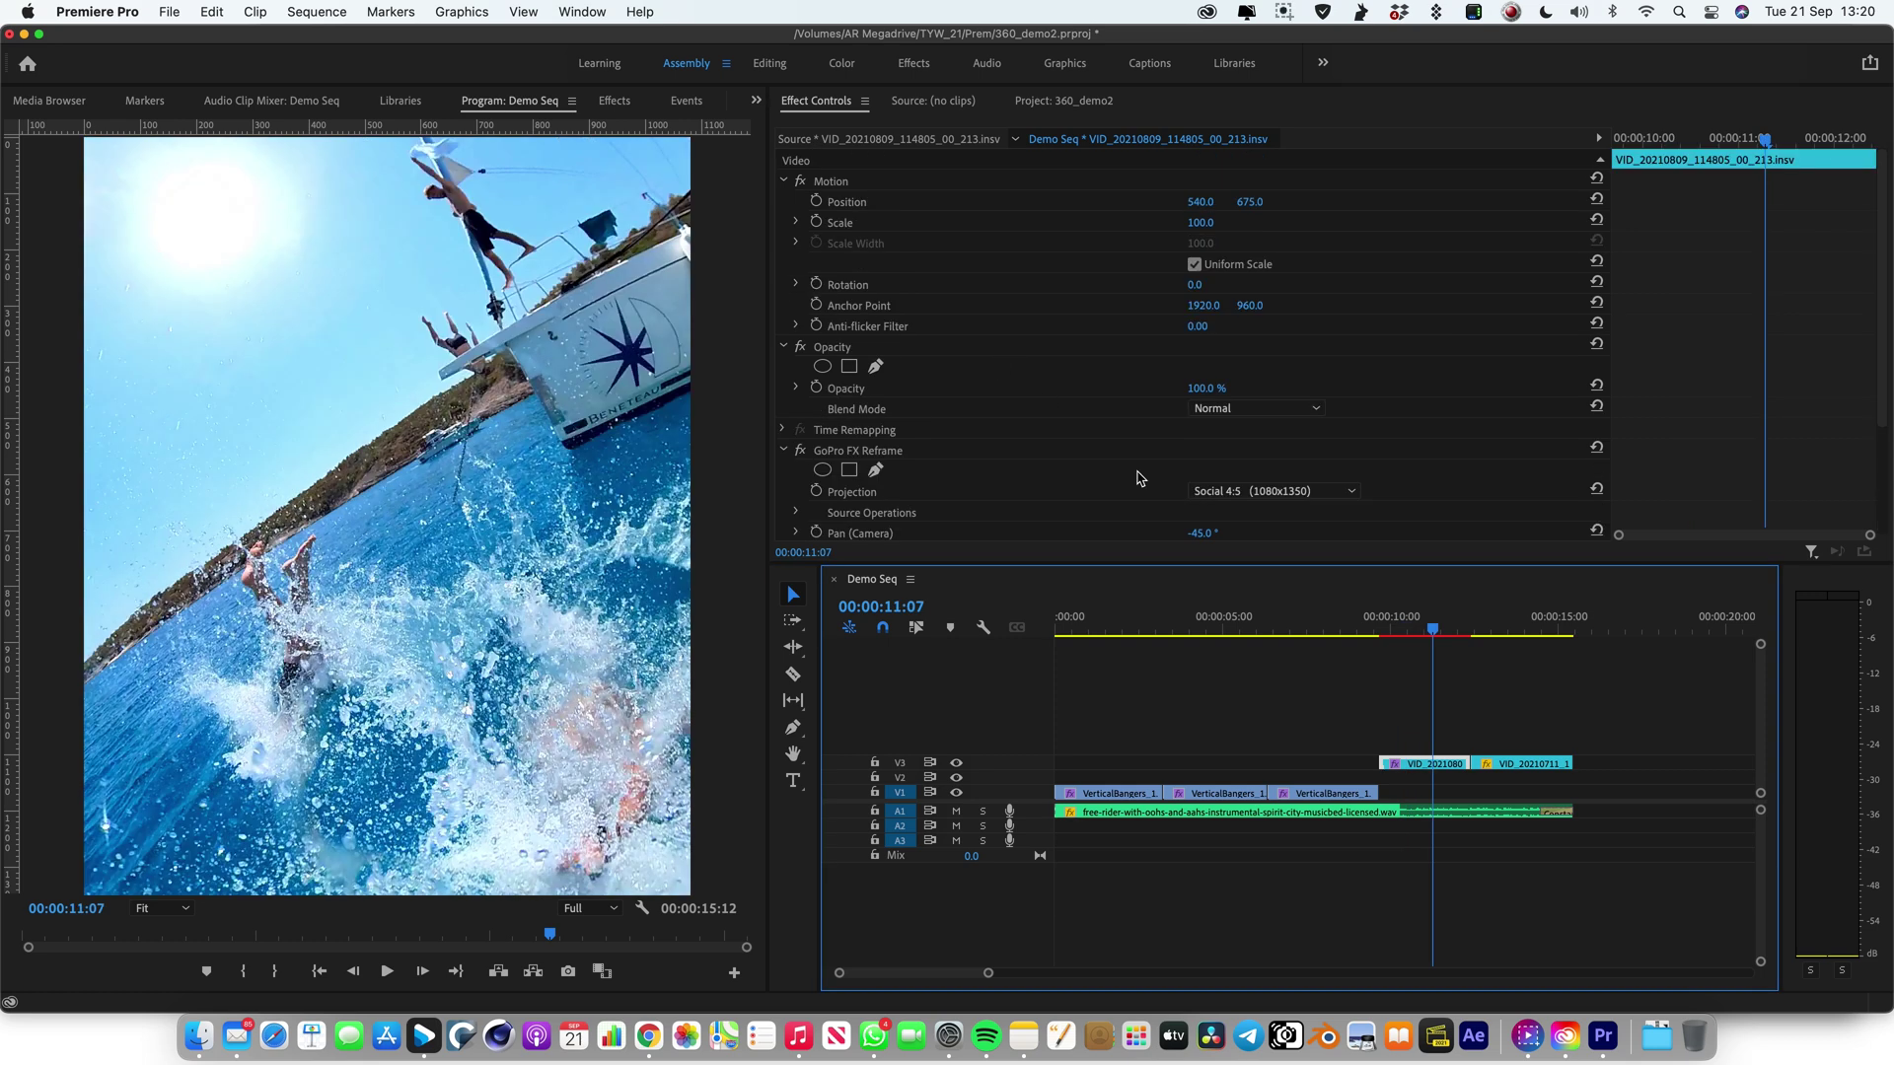
Remove the GoPro FX Reframe effect from the VID_20210809 clip
{"action": "left_click", "coordinate": [839, 454]}
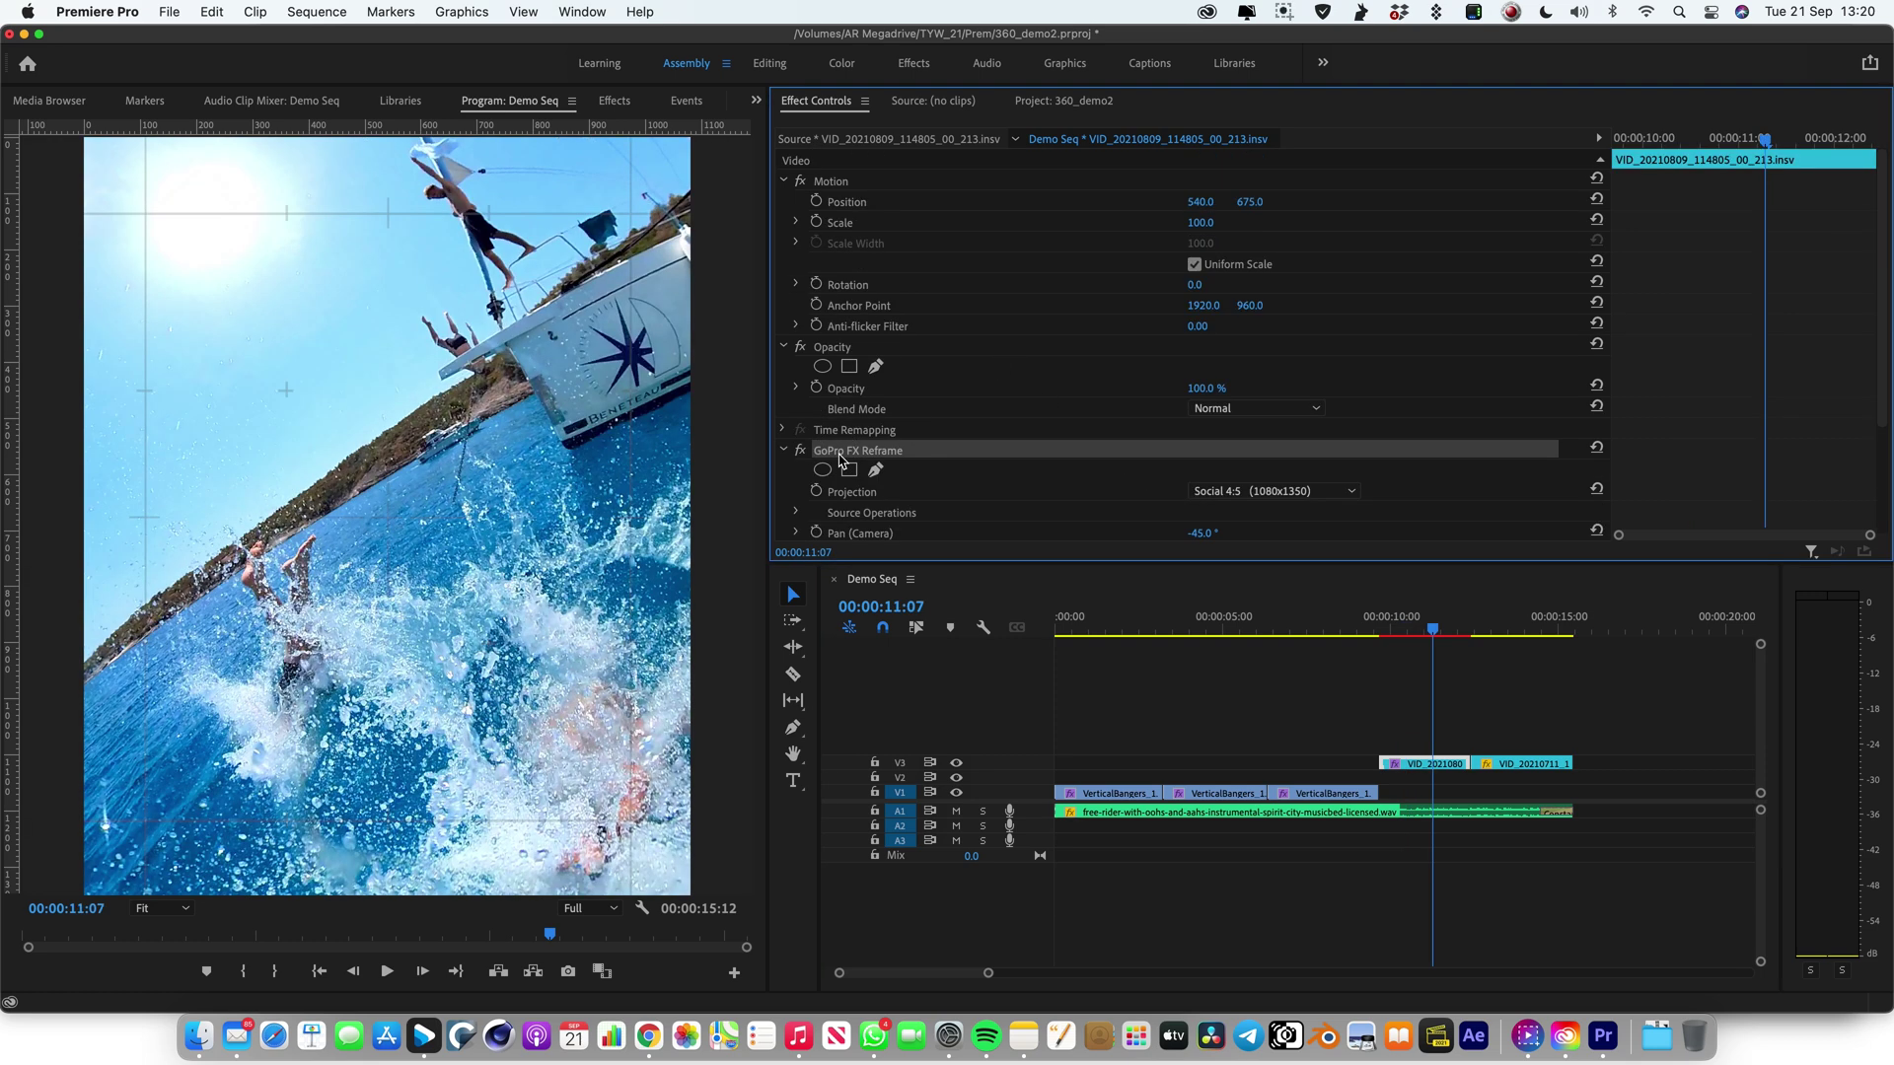
{"action": "key", "text": "Delete"}
Play Demo Seq from the start and scrub through the unreframed VID_20210809 clip to 00:00:11:00
{"action": "left_click", "coordinate": [1311, 643]}
{"action": "key", "text": "Home"}
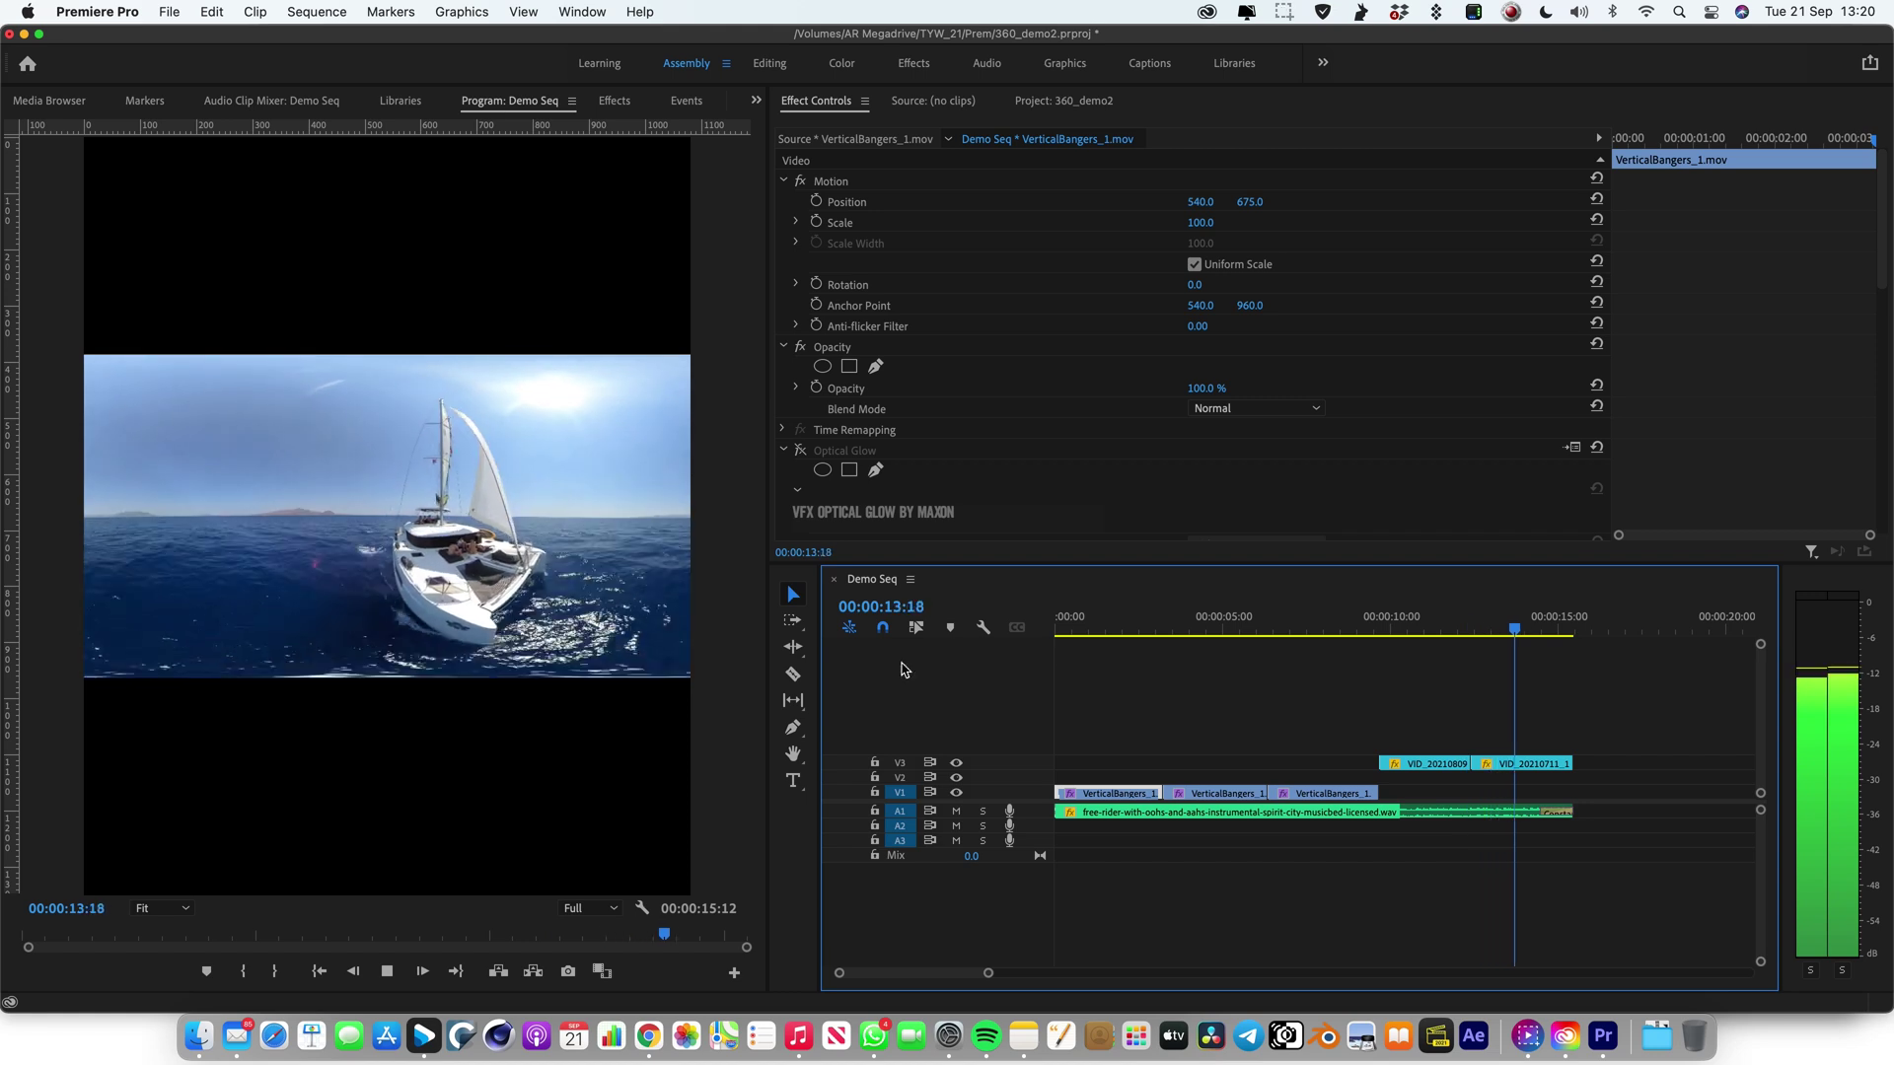
{"action": "mouse_move", "coordinate": [1401, 628]}
{"action": "left_mouse_down"}
{"action": "mouse_move", "coordinate": [1376, 632]}
{"action": "mouse_move", "coordinate": [1548, 634]}
{"action": "mouse_move", "coordinate": [1413, 633]}
{"action": "left_mouse_up"}
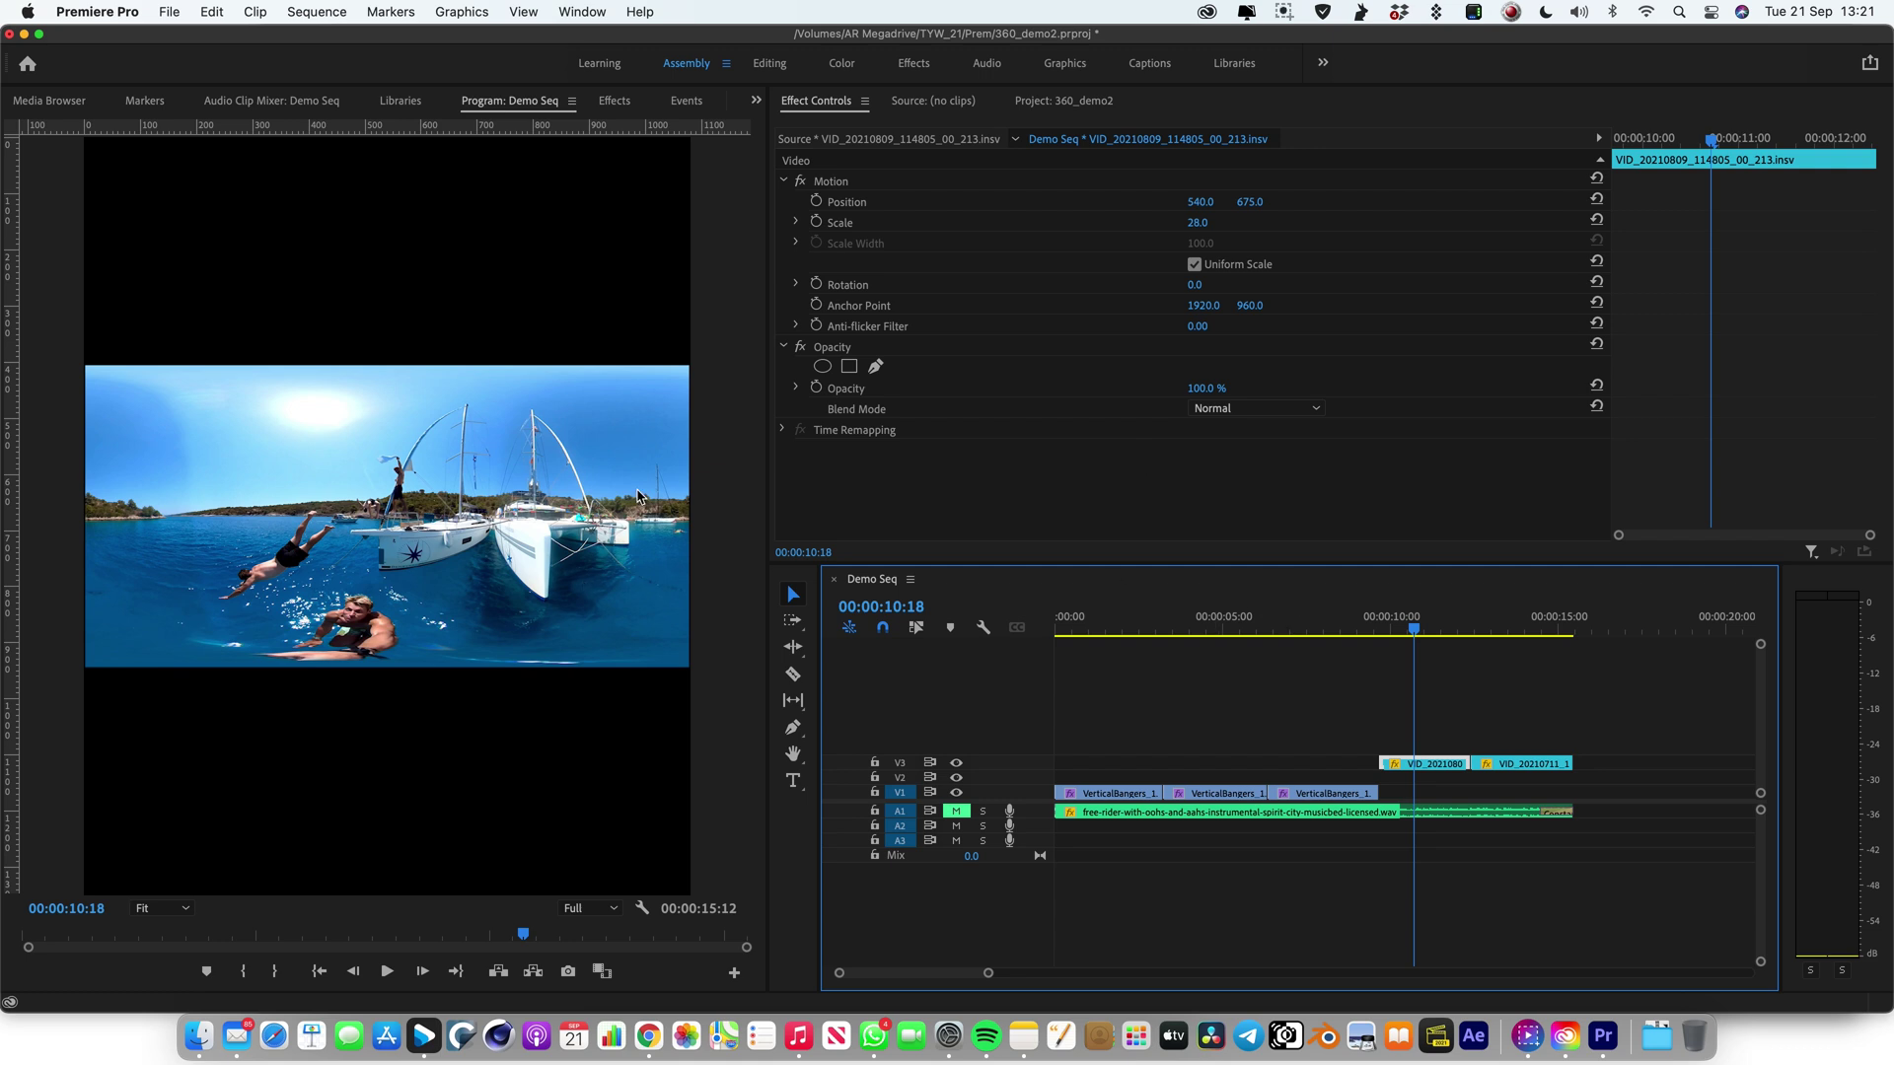
{"action": "mouse_move", "coordinate": [1417, 629]}
{"action": "left_mouse_down"}
{"action": "mouse_move", "coordinate": [1535, 629]}
{"action": "mouse_move", "coordinate": [1428, 630]}
{"action": "left_mouse_up"}
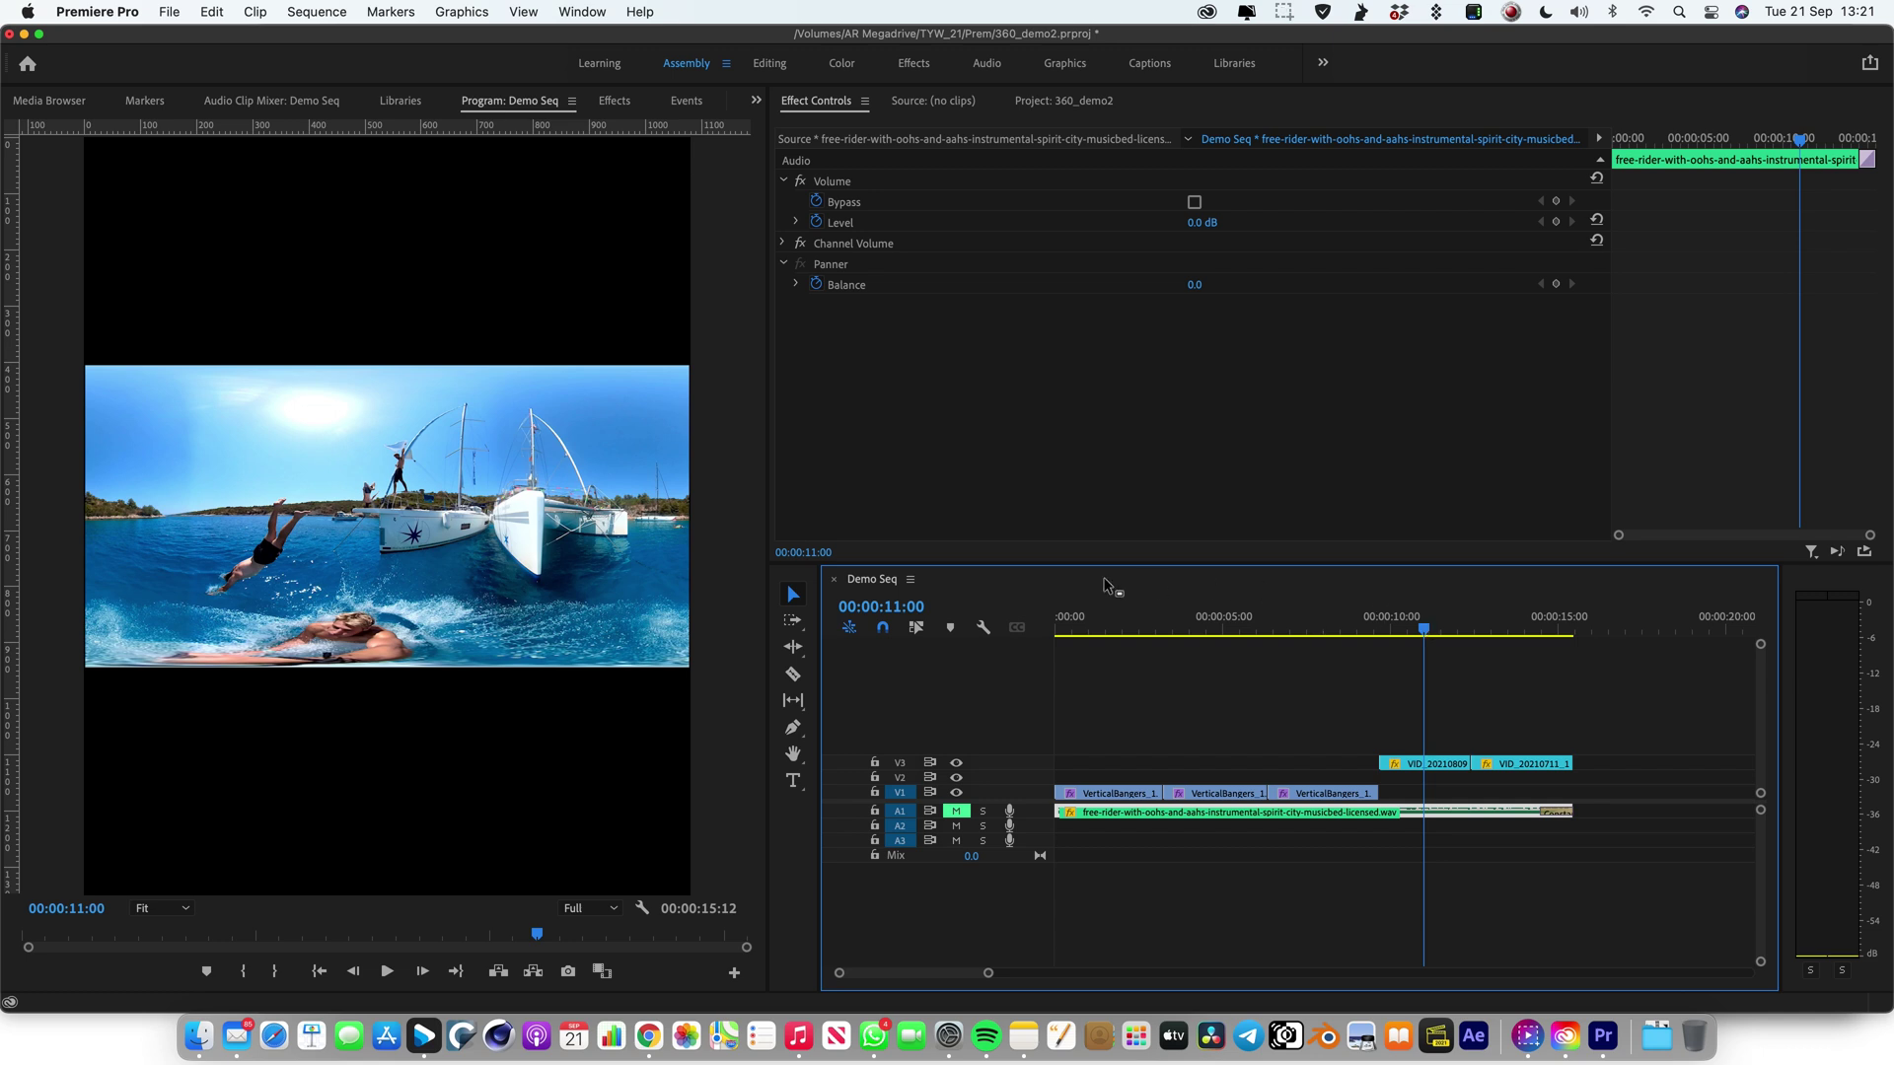
Switch to GoPro Player, scrub through GS012604.360 and set its projection to Equirectangular
{"action": "left_click", "coordinate": [430, 1031]}
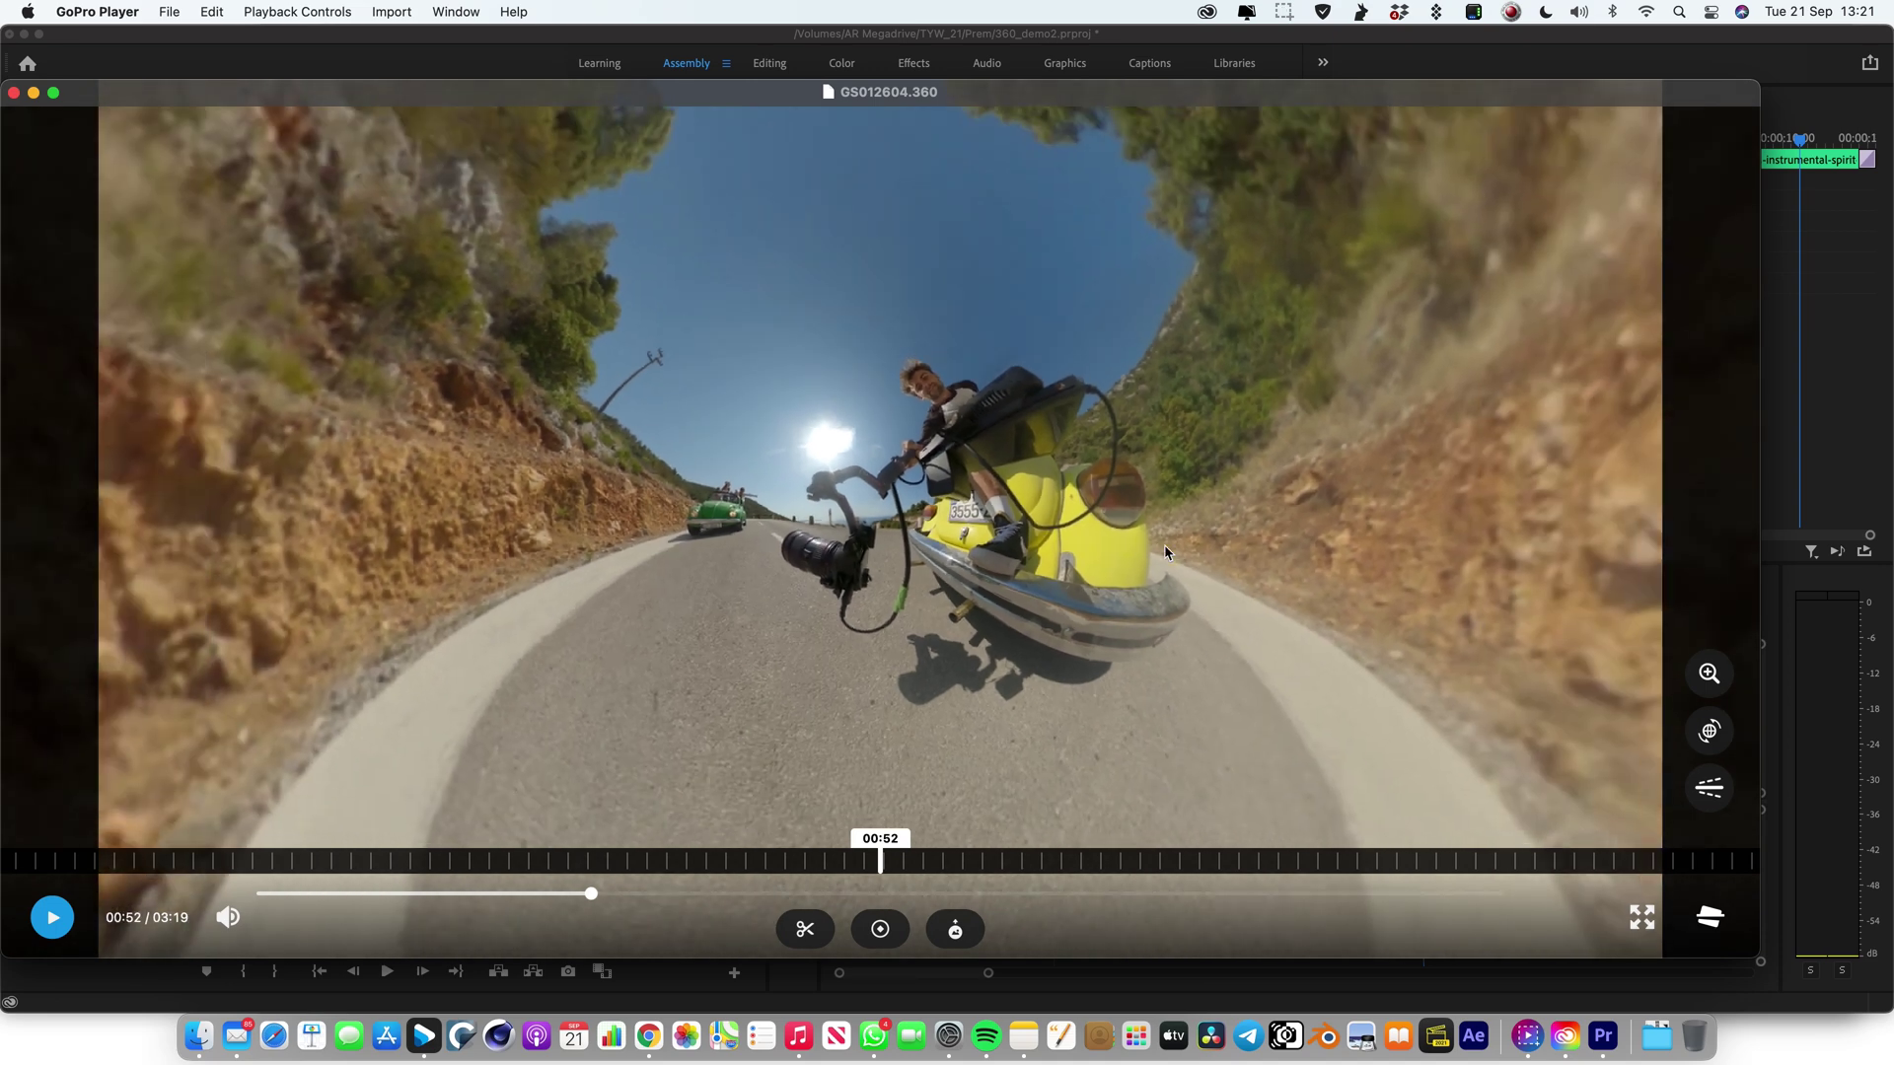
{"action": "left_click", "coordinate": [1012, 869]}
{"action": "left_click_drag", "start_coordinate": [1012, 868], "coordinate": [1091, 868]}
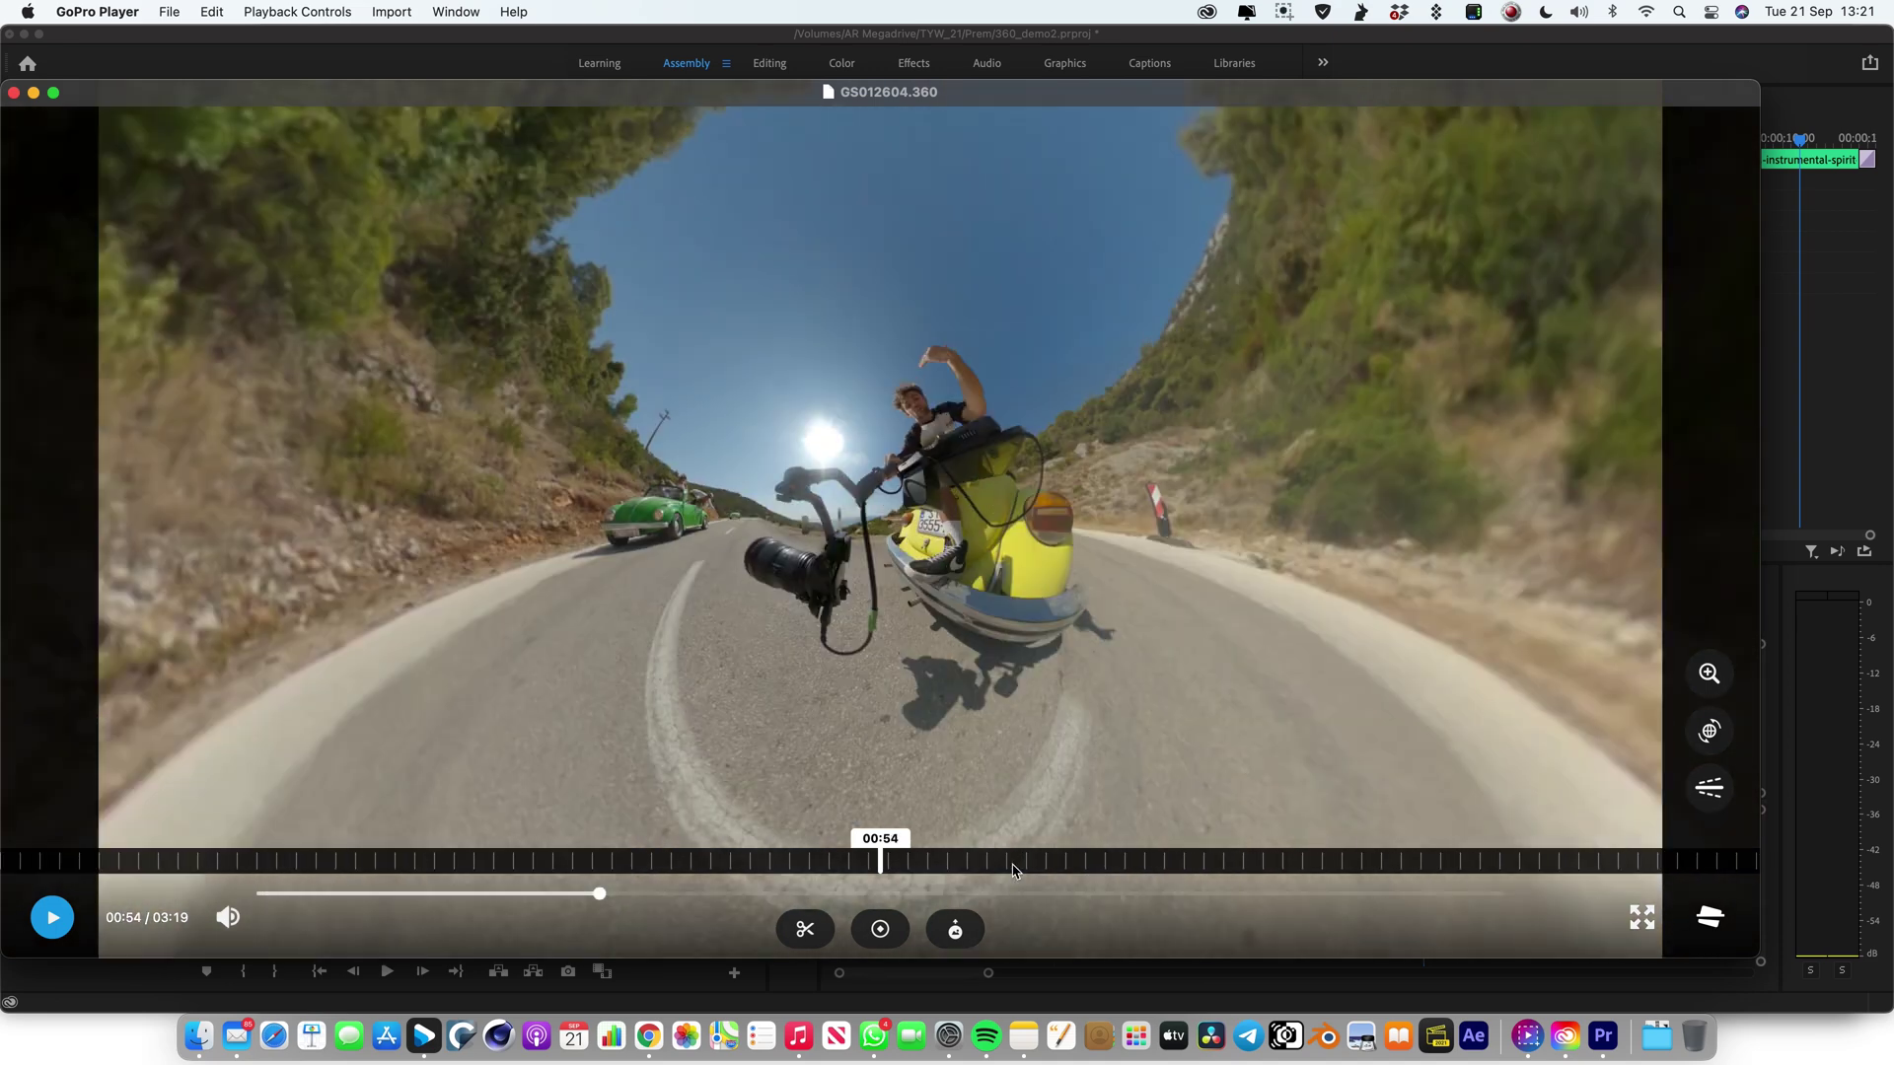
{"action": "left_click", "coordinate": [324, 12]}
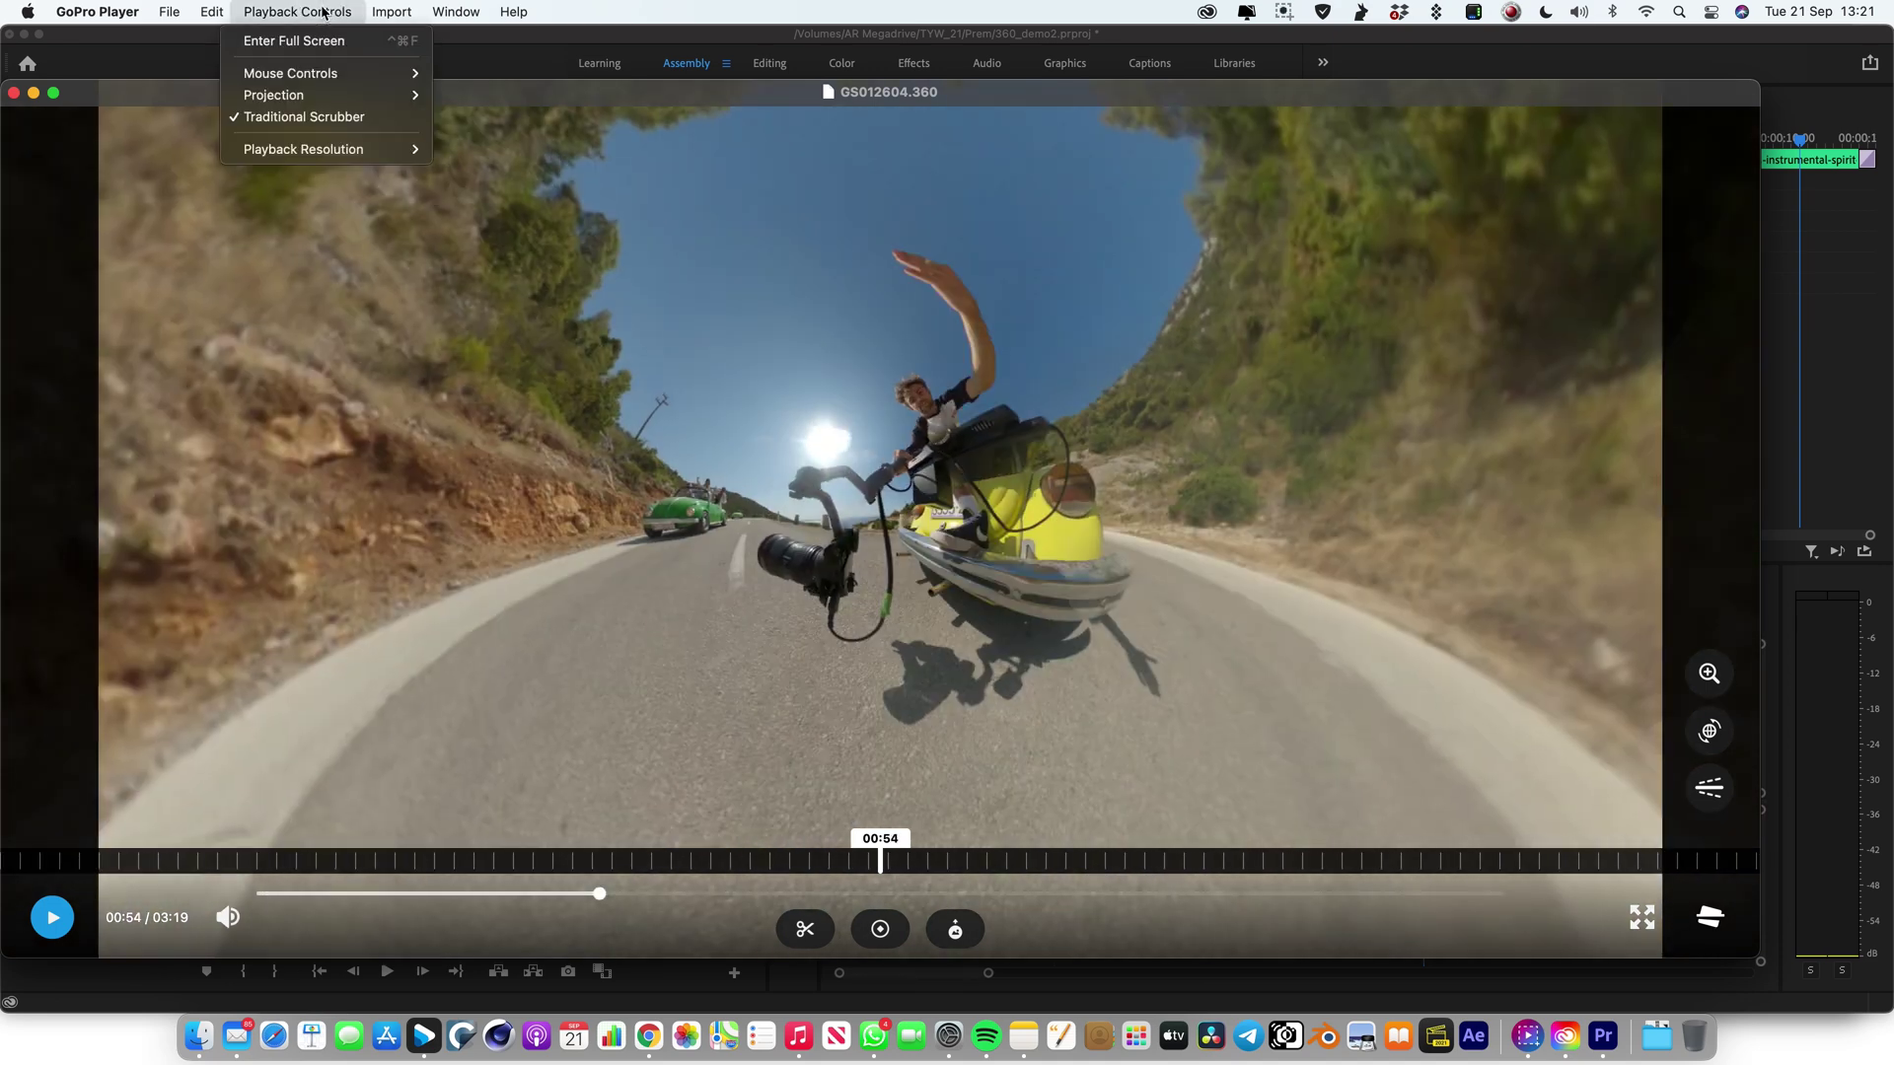
{"action": "mouse_move", "coordinate": [374, 94]}
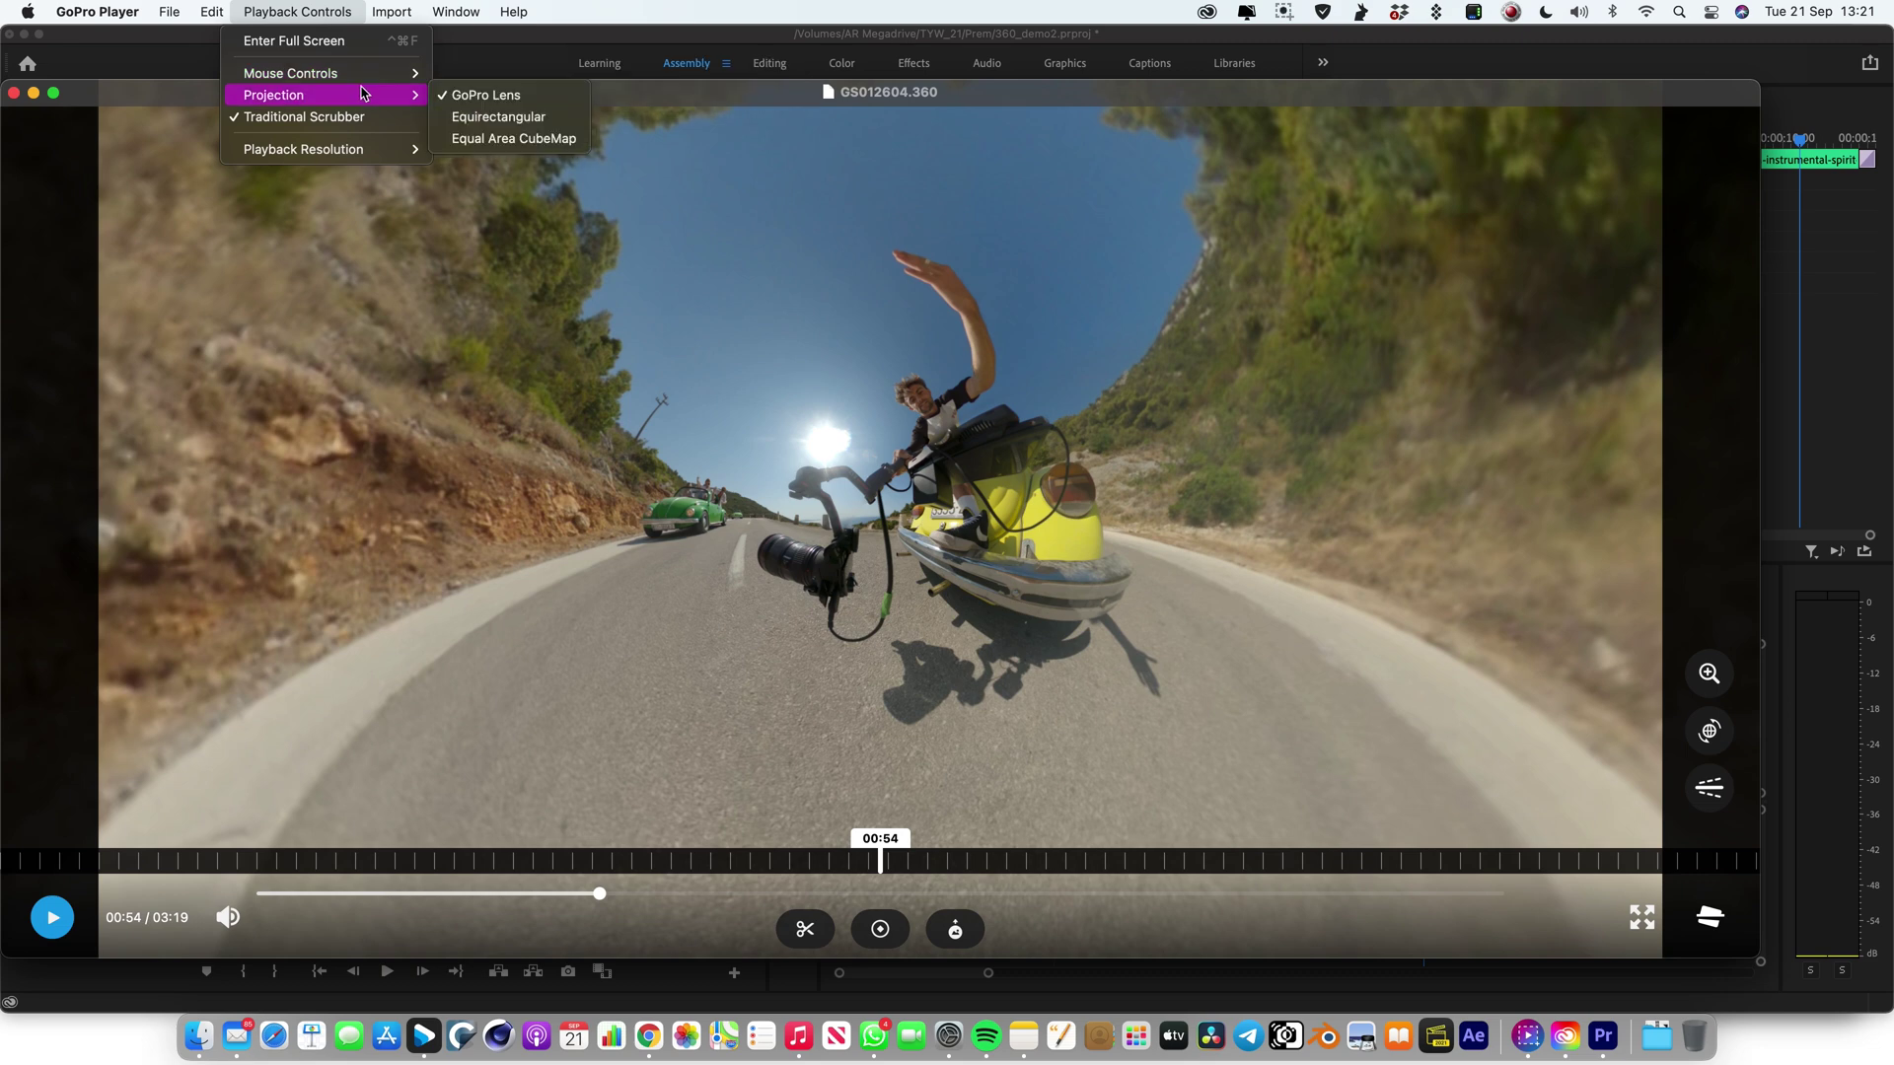
{"action": "left_click", "coordinate": [496, 118]}
Mark a trim of GS012604.360 from about 00:57 to 01:00 and accept the range to view the trim export options
{"action": "mouse_move", "coordinate": [1026, 866]}
{"action": "left_mouse_down"}
{"action": "mouse_move", "coordinate": [888, 868]}
{"action": "mouse_move", "coordinate": [1034, 878]}
{"action": "left_mouse_up"}
{"action": "key", "text": "Left"}
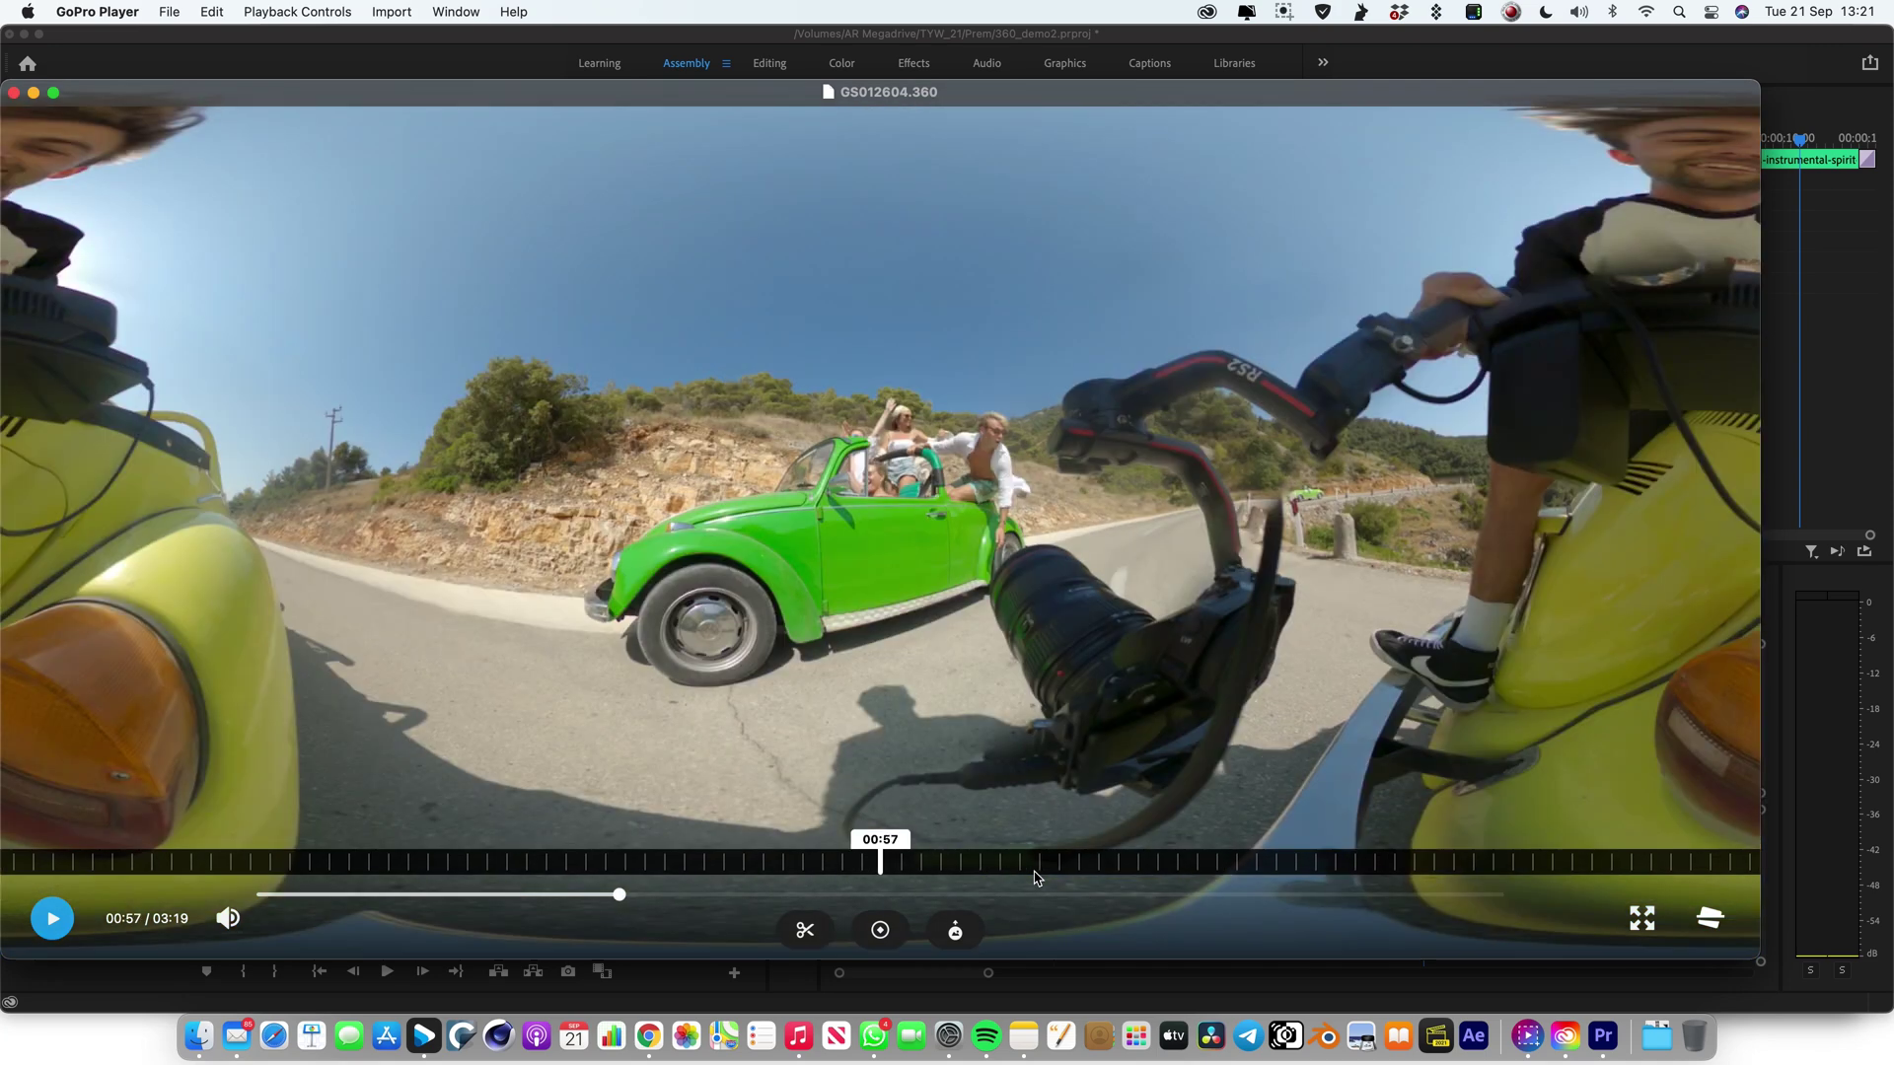
{"action": "left_click", "coordinate": [807, 931]}
{"action": "left_click", "coordinate": [879, 846]}
{"action": "key", "text": "space"}
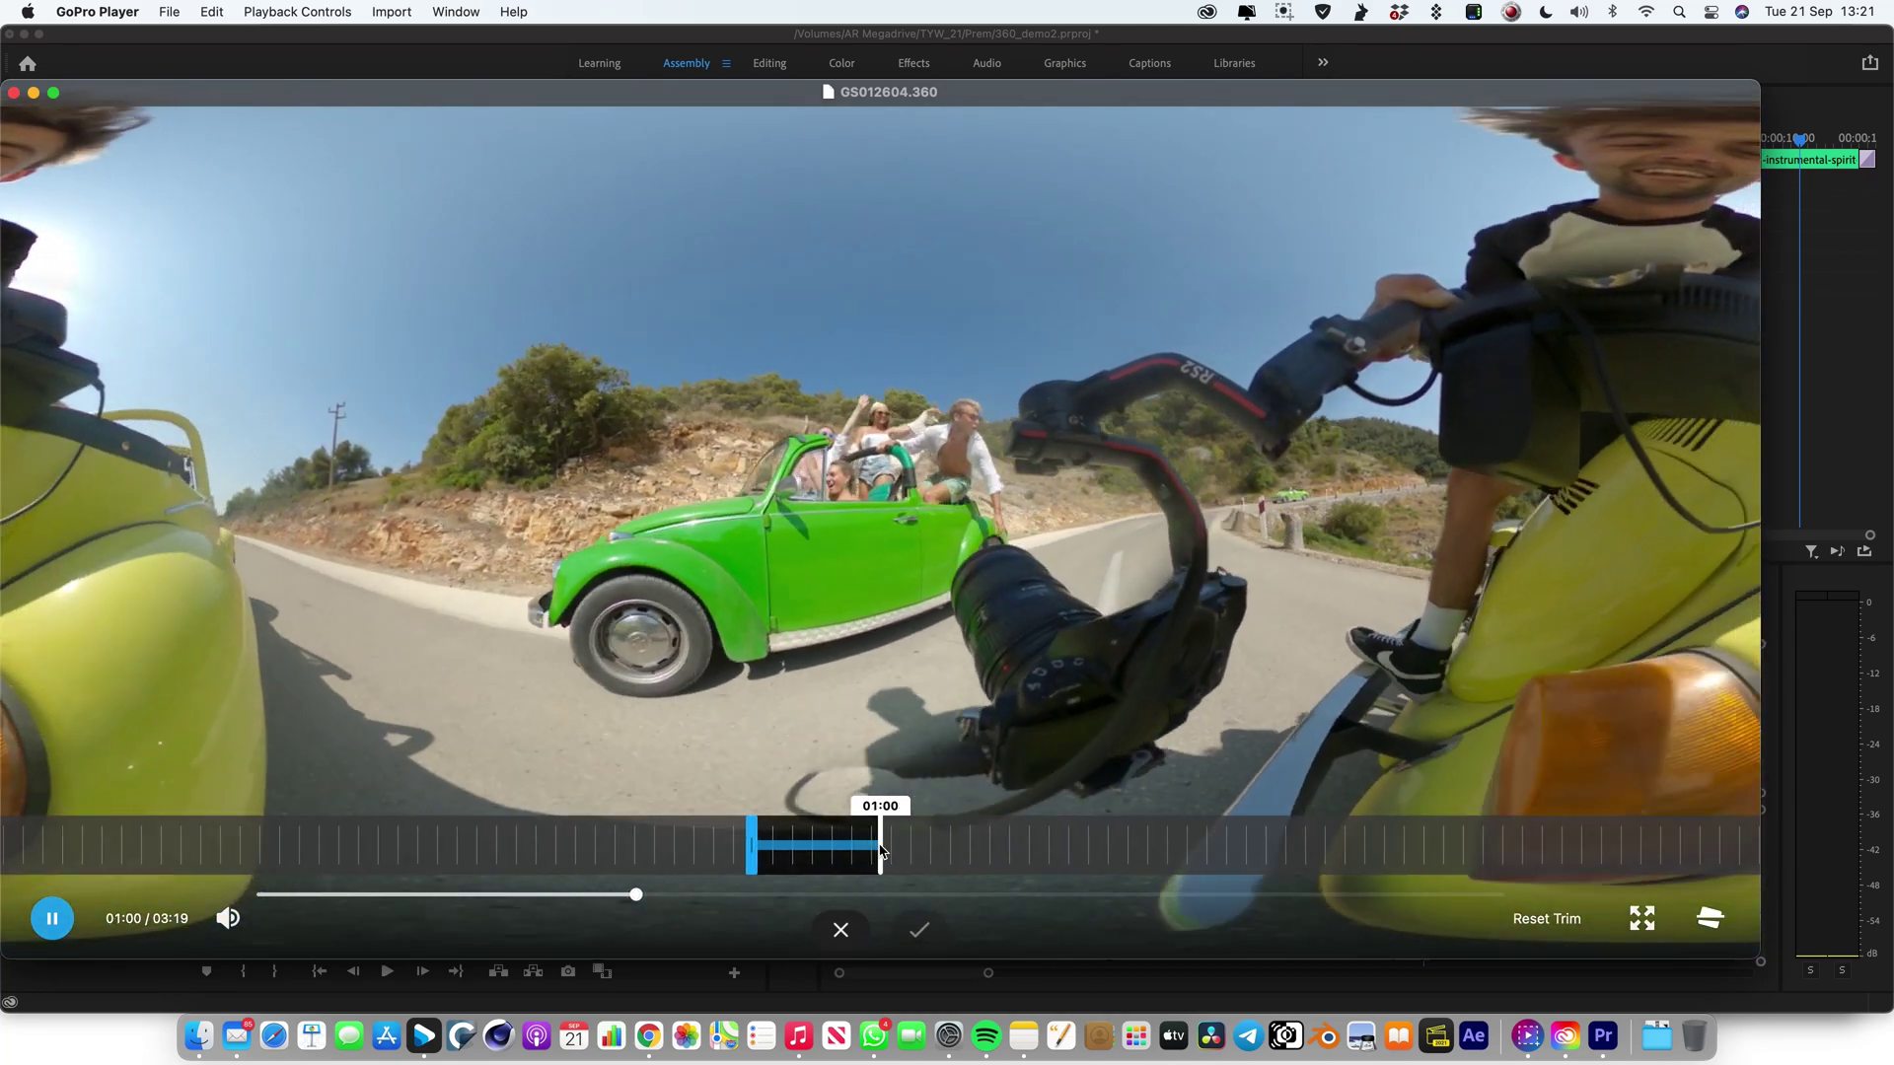
{"action": "left_click", "coordinate": [880, 847]}
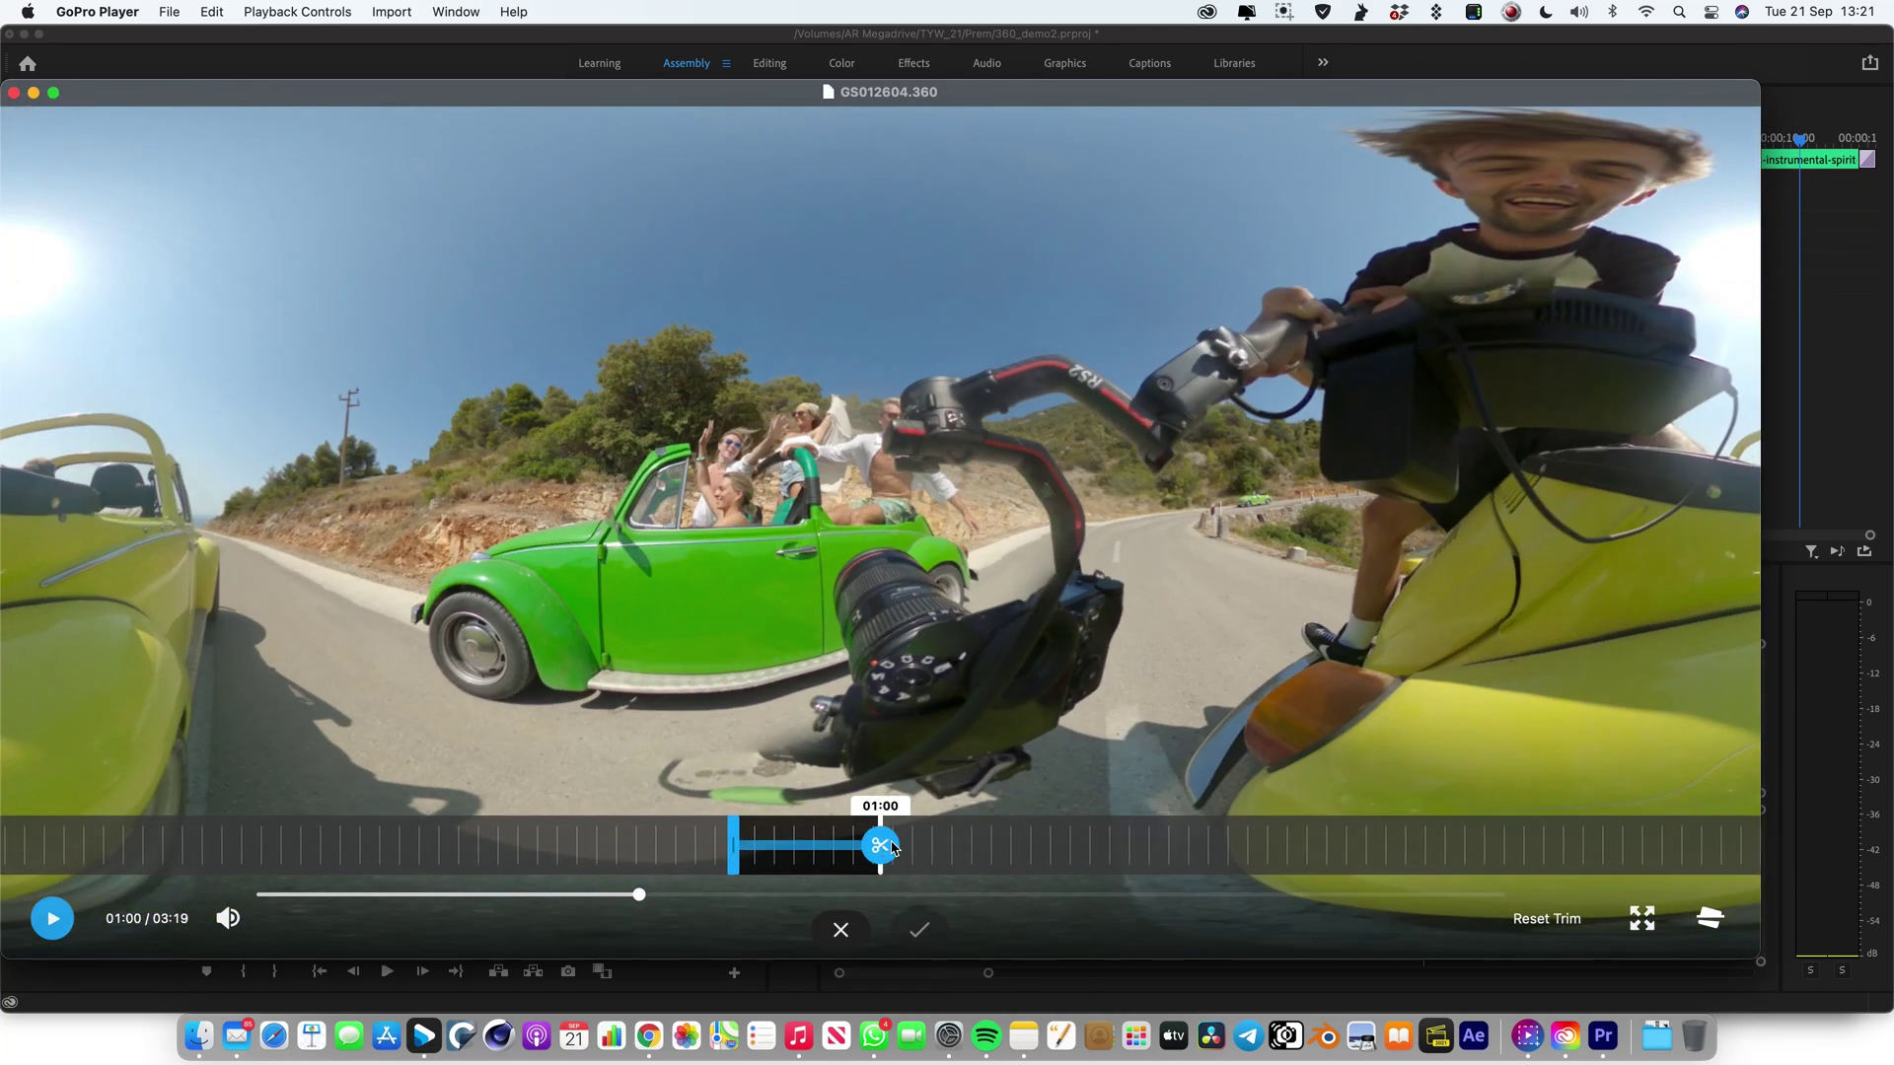
{"action": "left_click", "coordinate": [918, 930]}
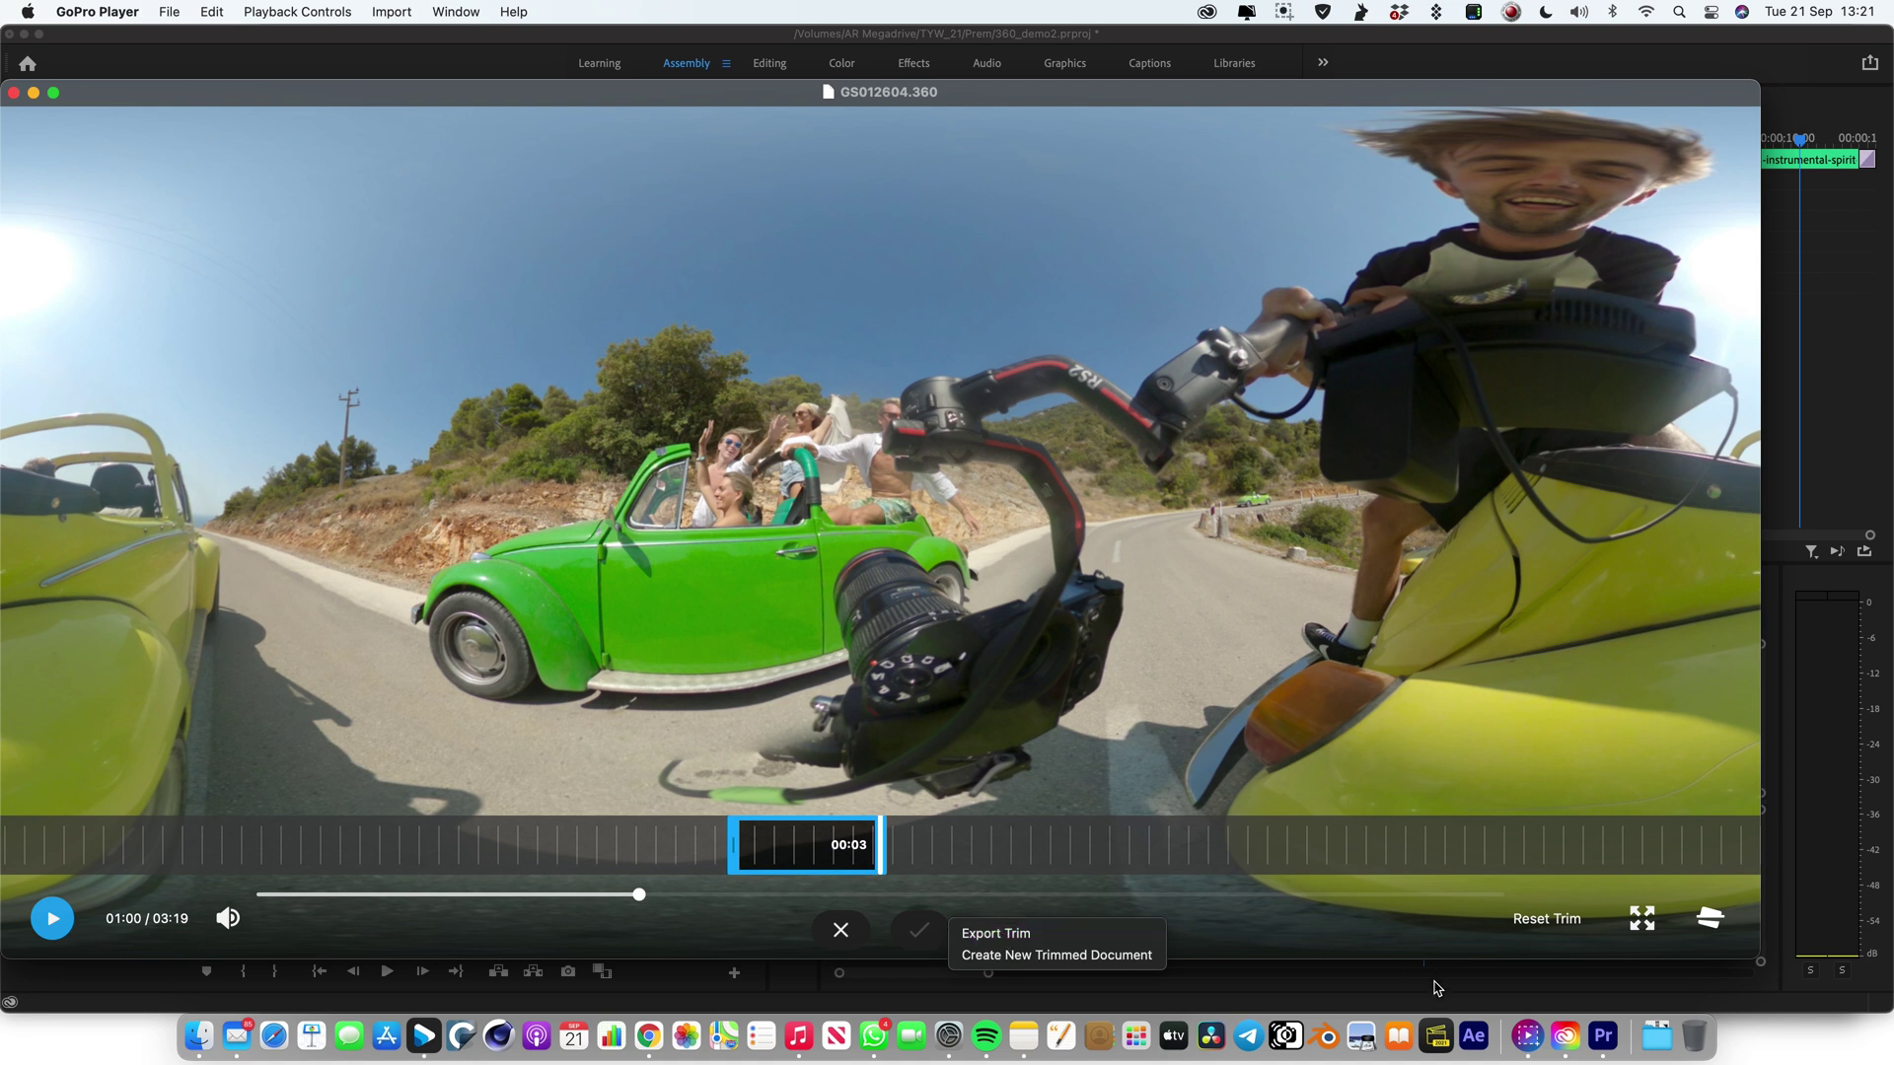
{"action": "left_click", "coordinate": [1435, 986]}
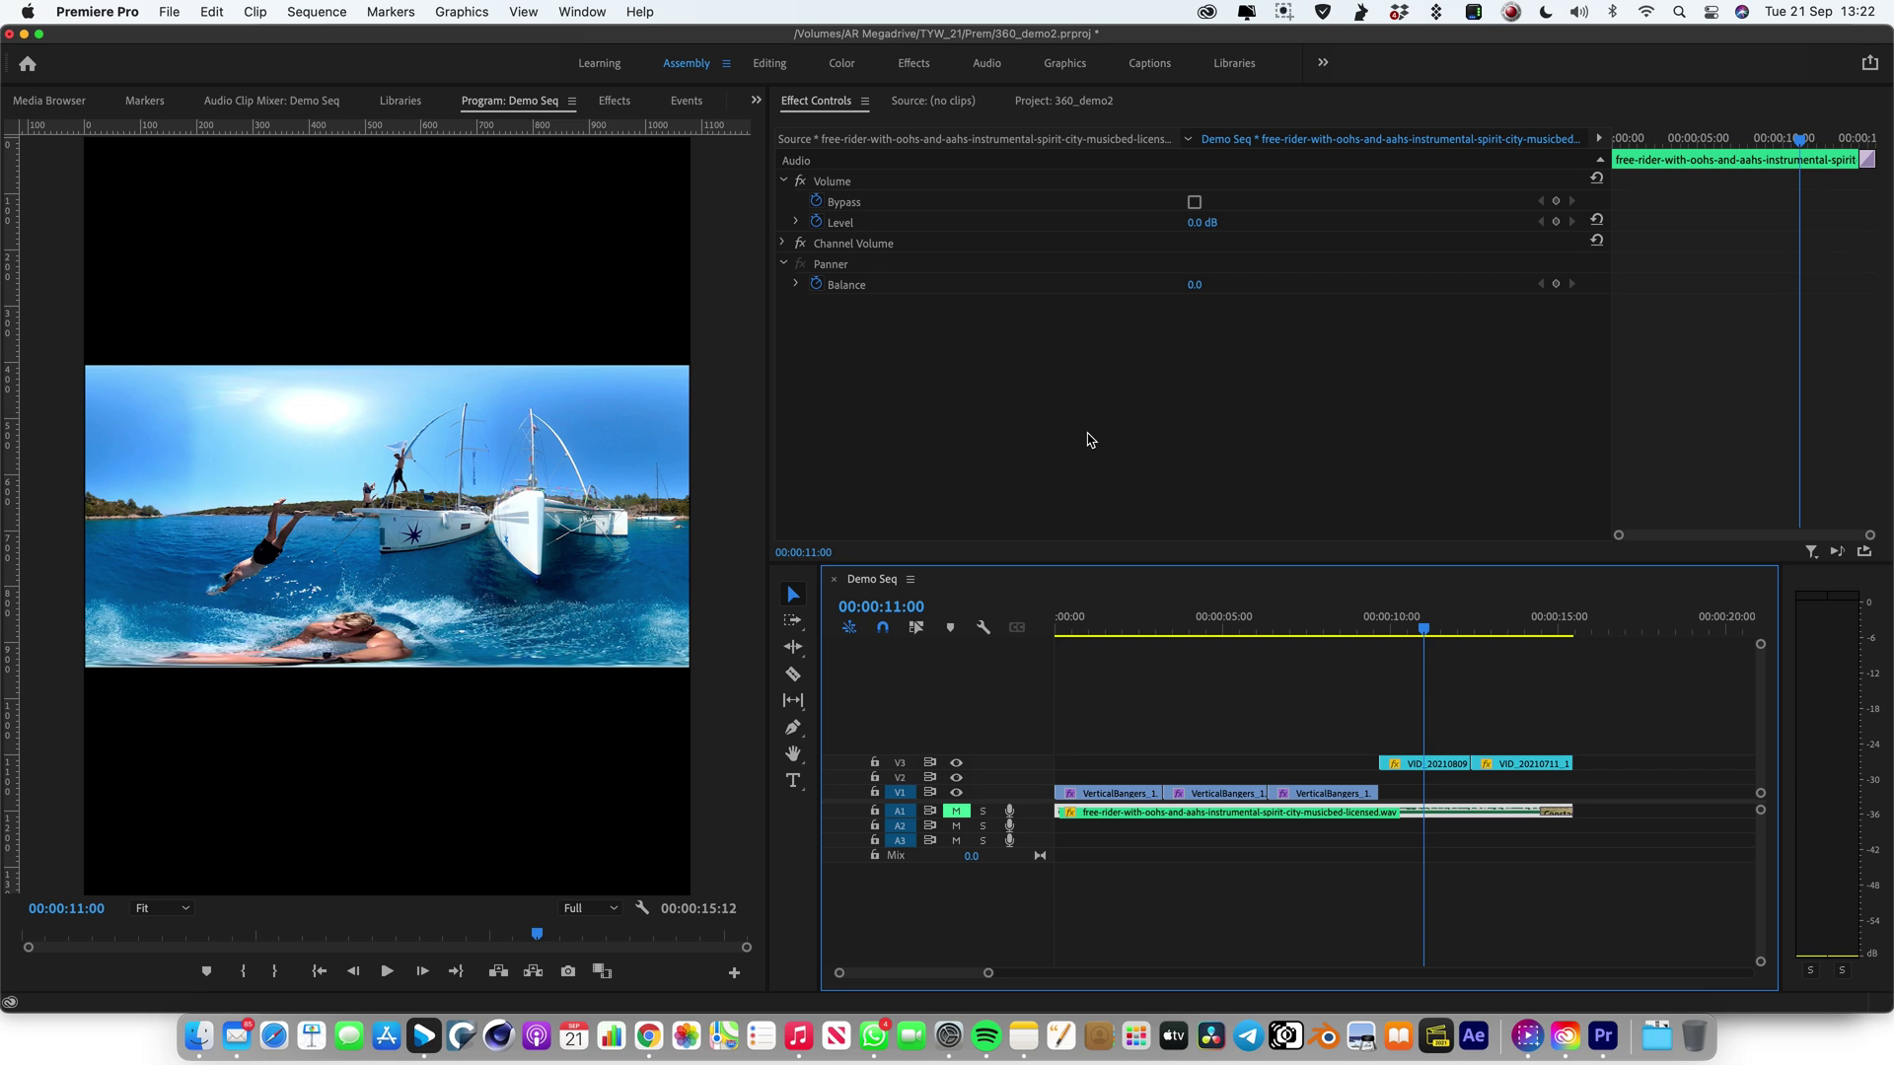
Bring GoPro Player back up, quit it and return to Premiere Pro
{"action": "left_click", "coordinate": [424, 1036]}
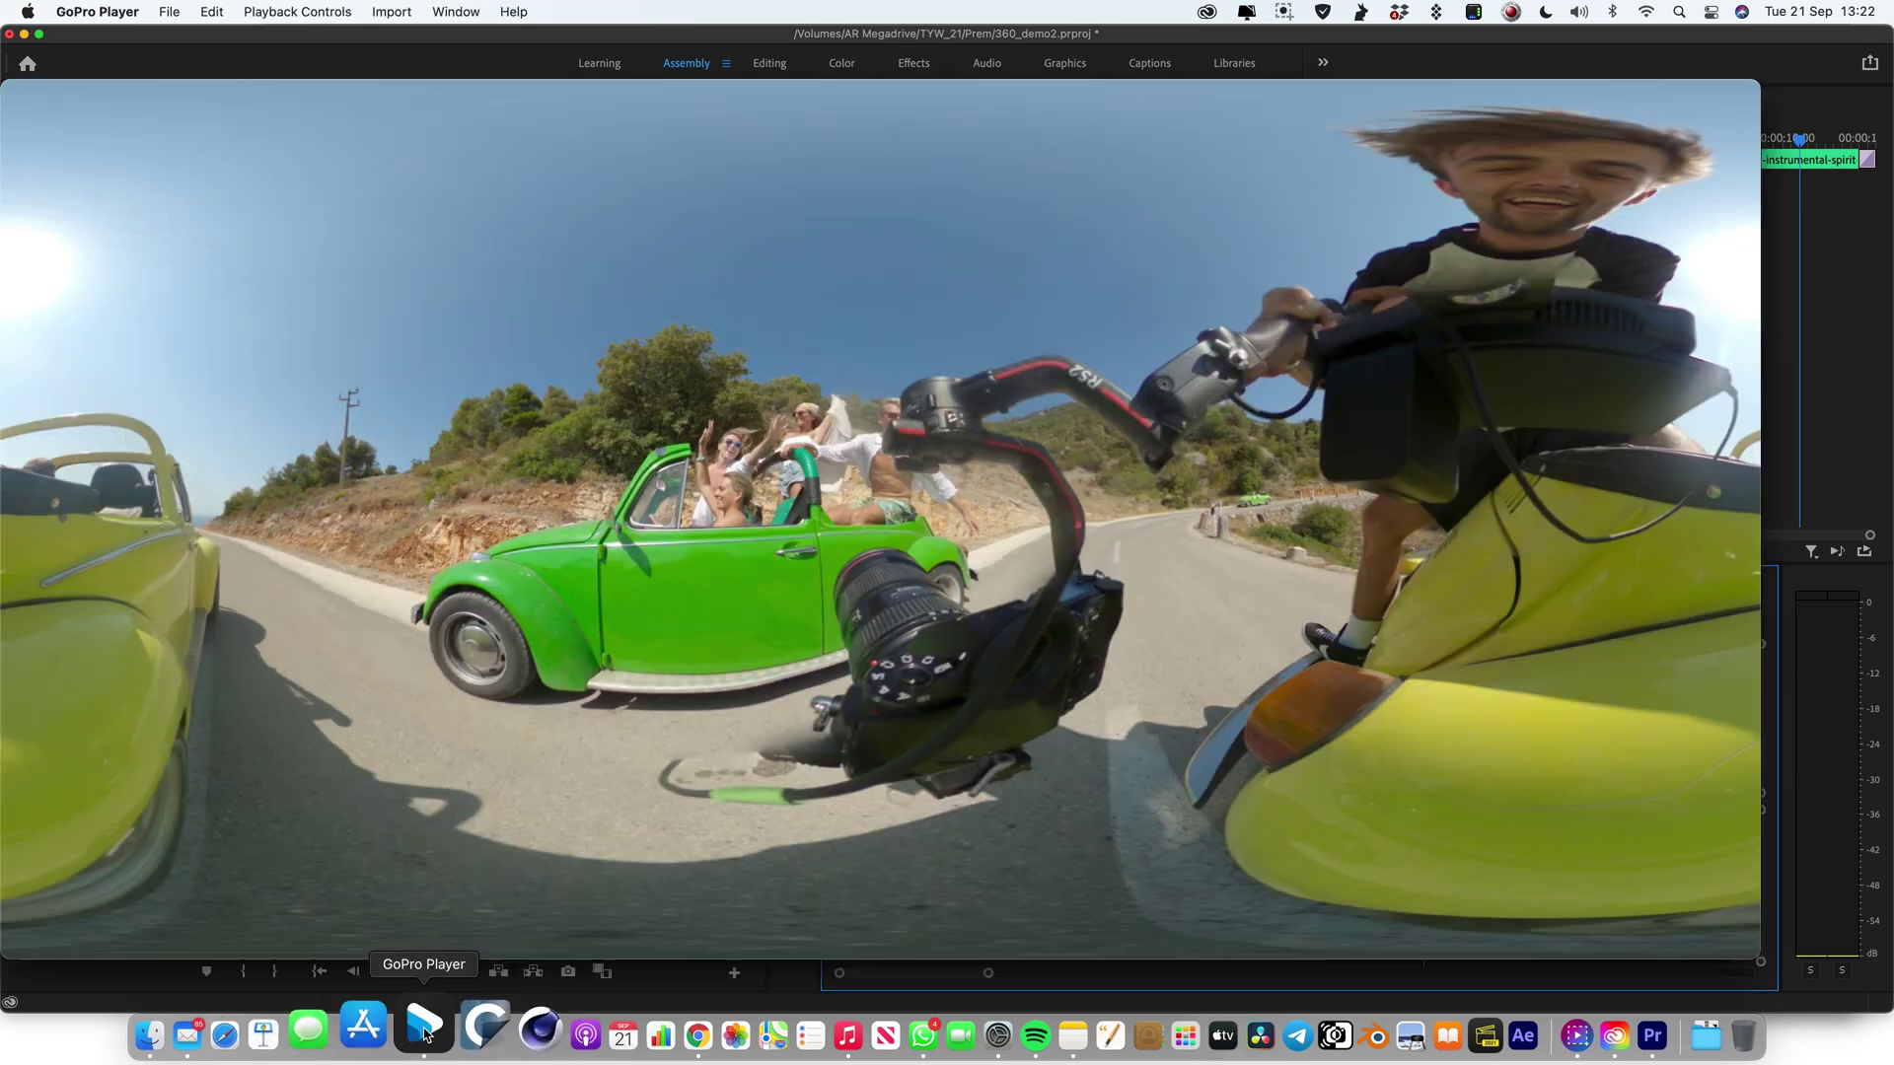
{"action": "key", "text": "super+q"}
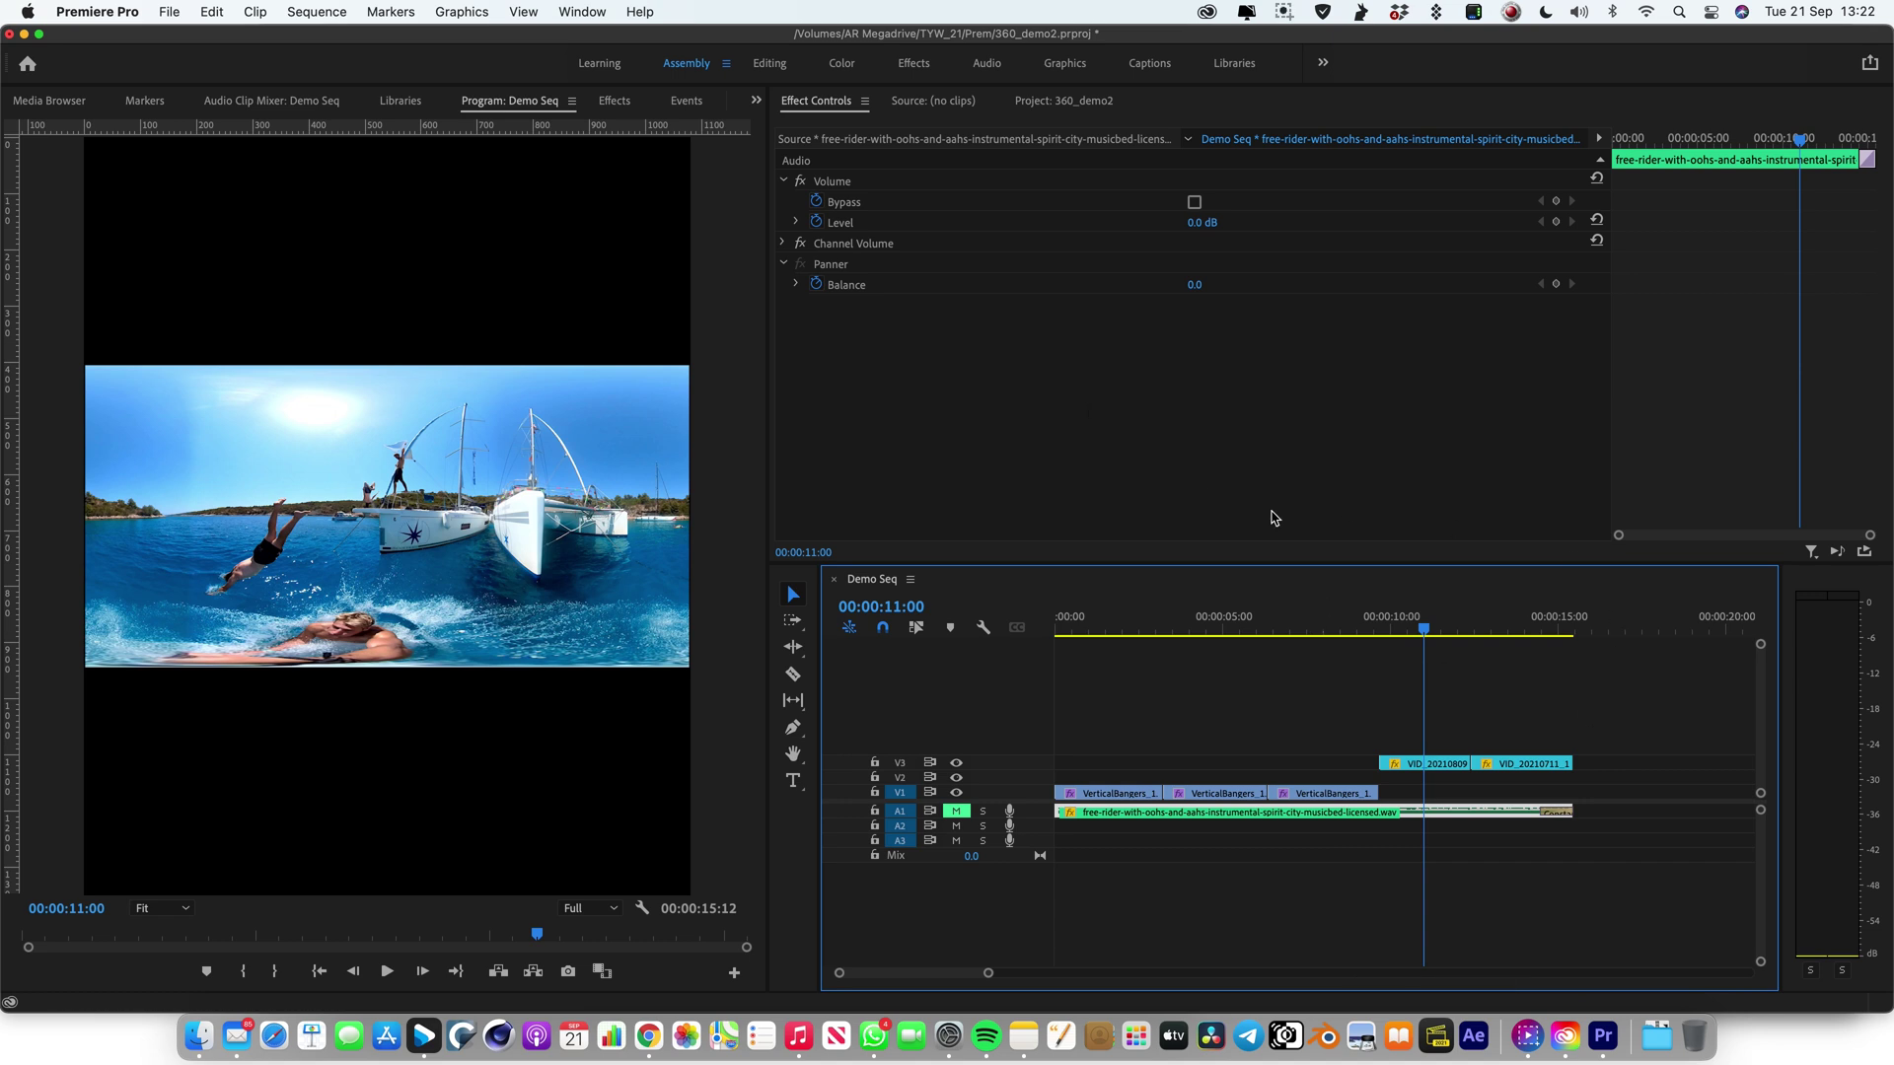
Import the entire 360 Transitions 2.prproj project from the Finder's 360 Transitions folder into the current project
{"action": "key", "text": "shift+1"}
{"action": "left_click_drag", "start_coordinate": [1425, 628], "coordinate": [1429, 629]}
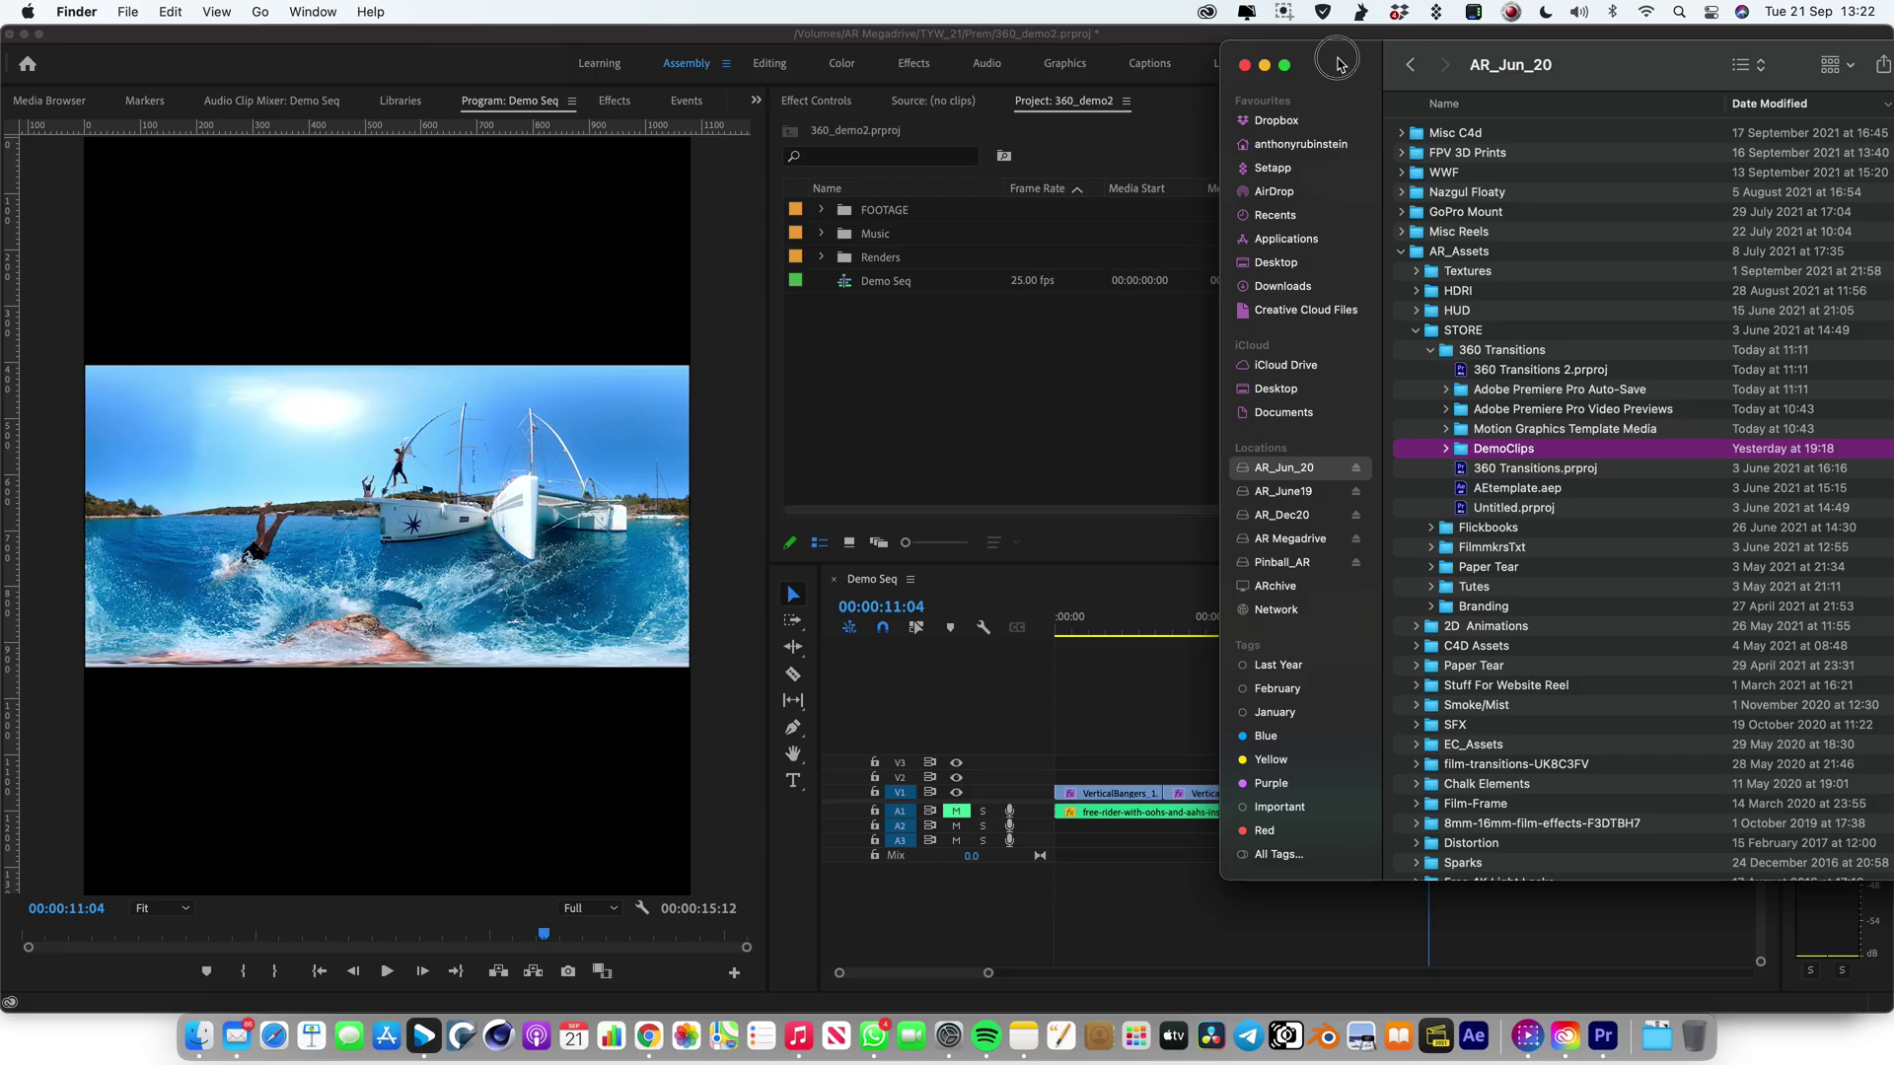
{"action": "left_click_drag", "start_coordinate": [1339, 64], "coordinate": [1144, 104]}
{"action": "left_click", "coordinate": [1329, 415]}
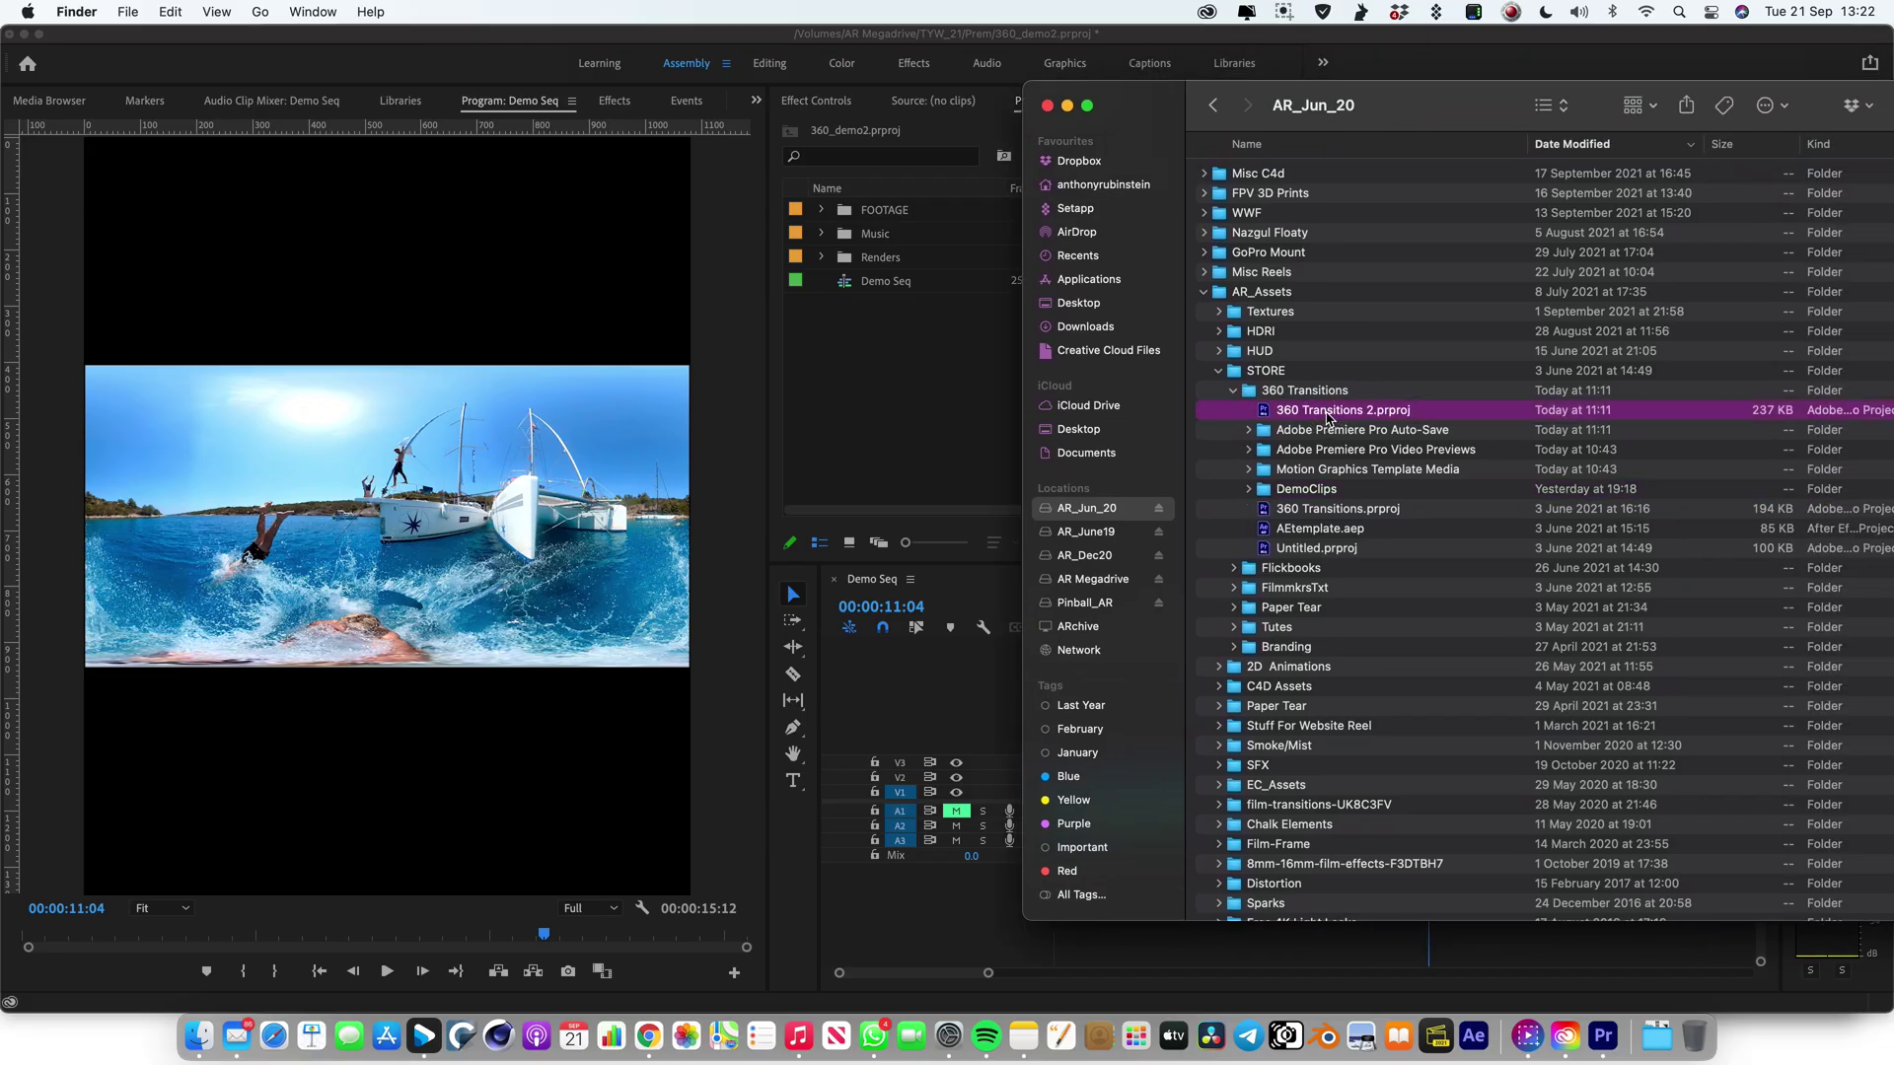
{"action": "left_click_drag", "start_coordinate": [1325, 416], "coordinate": [854, 431]}
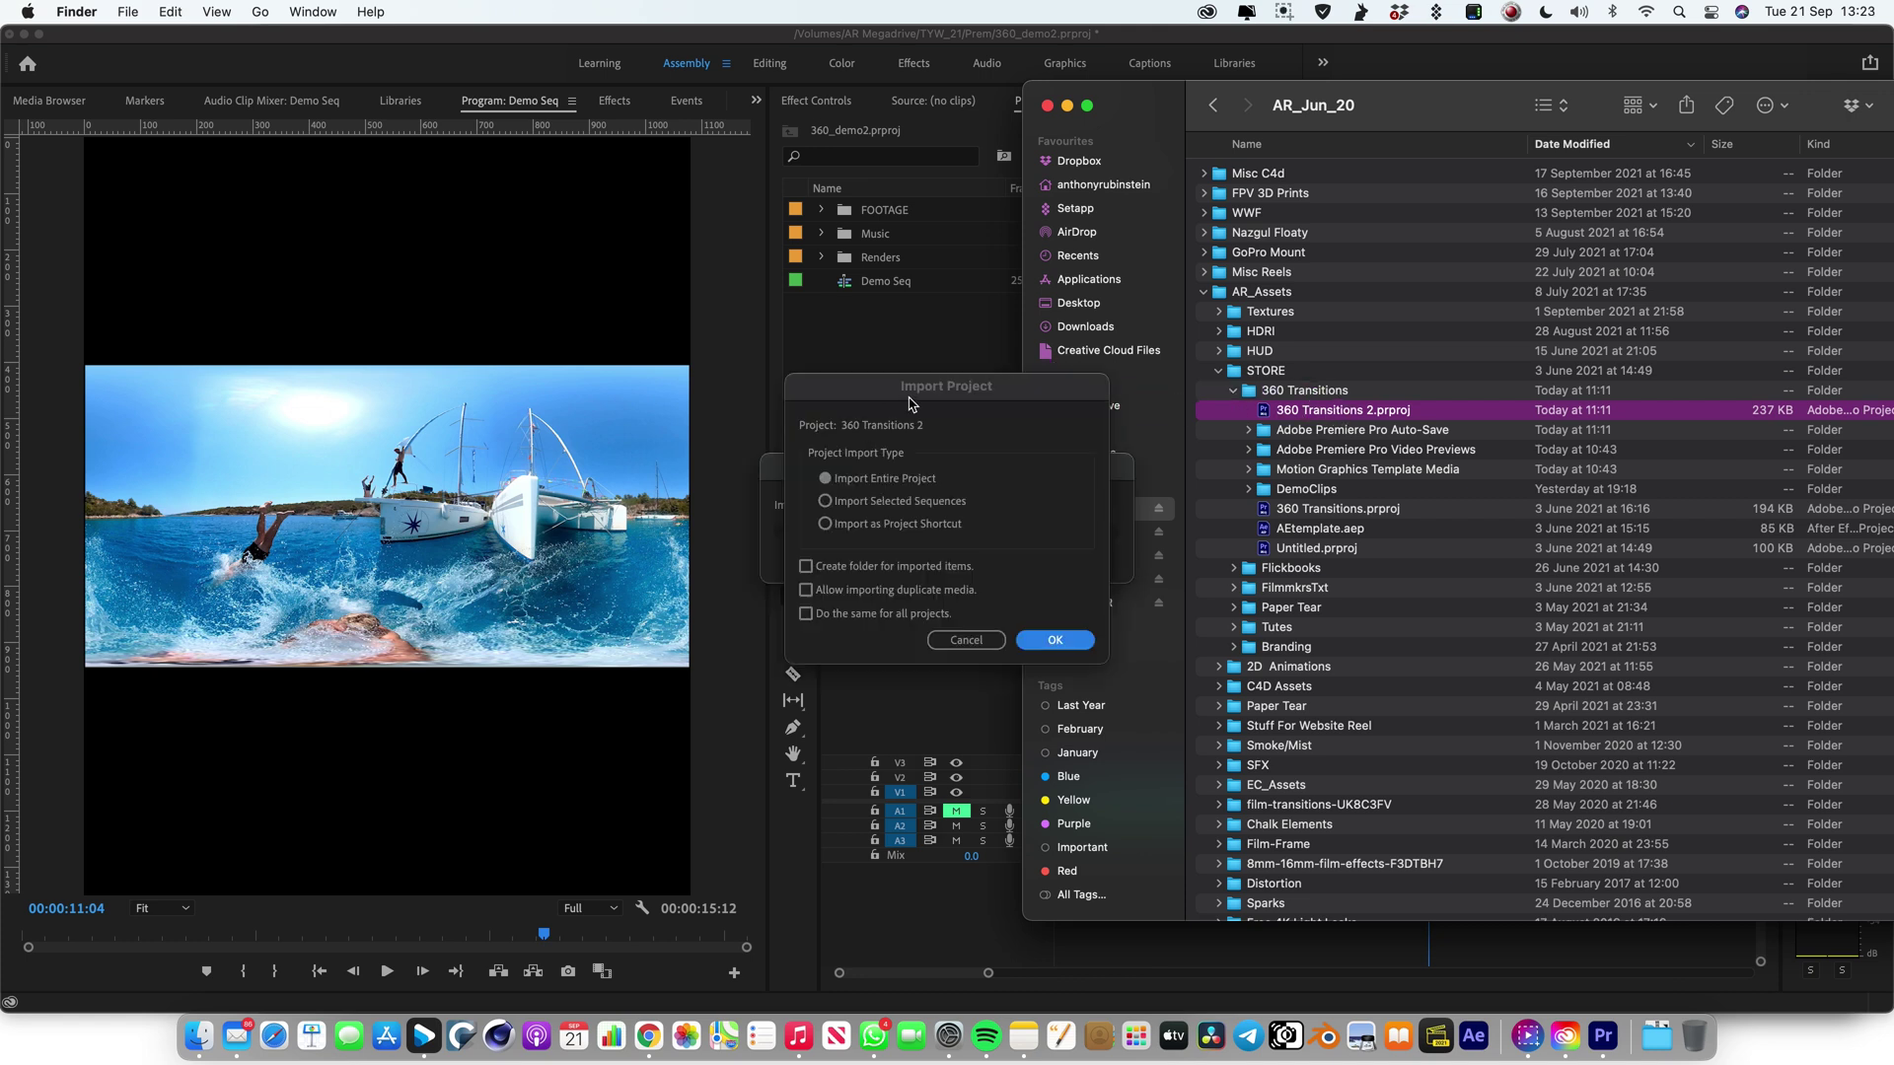
{"action": "left_click", "coordinate": [1082, 642]}
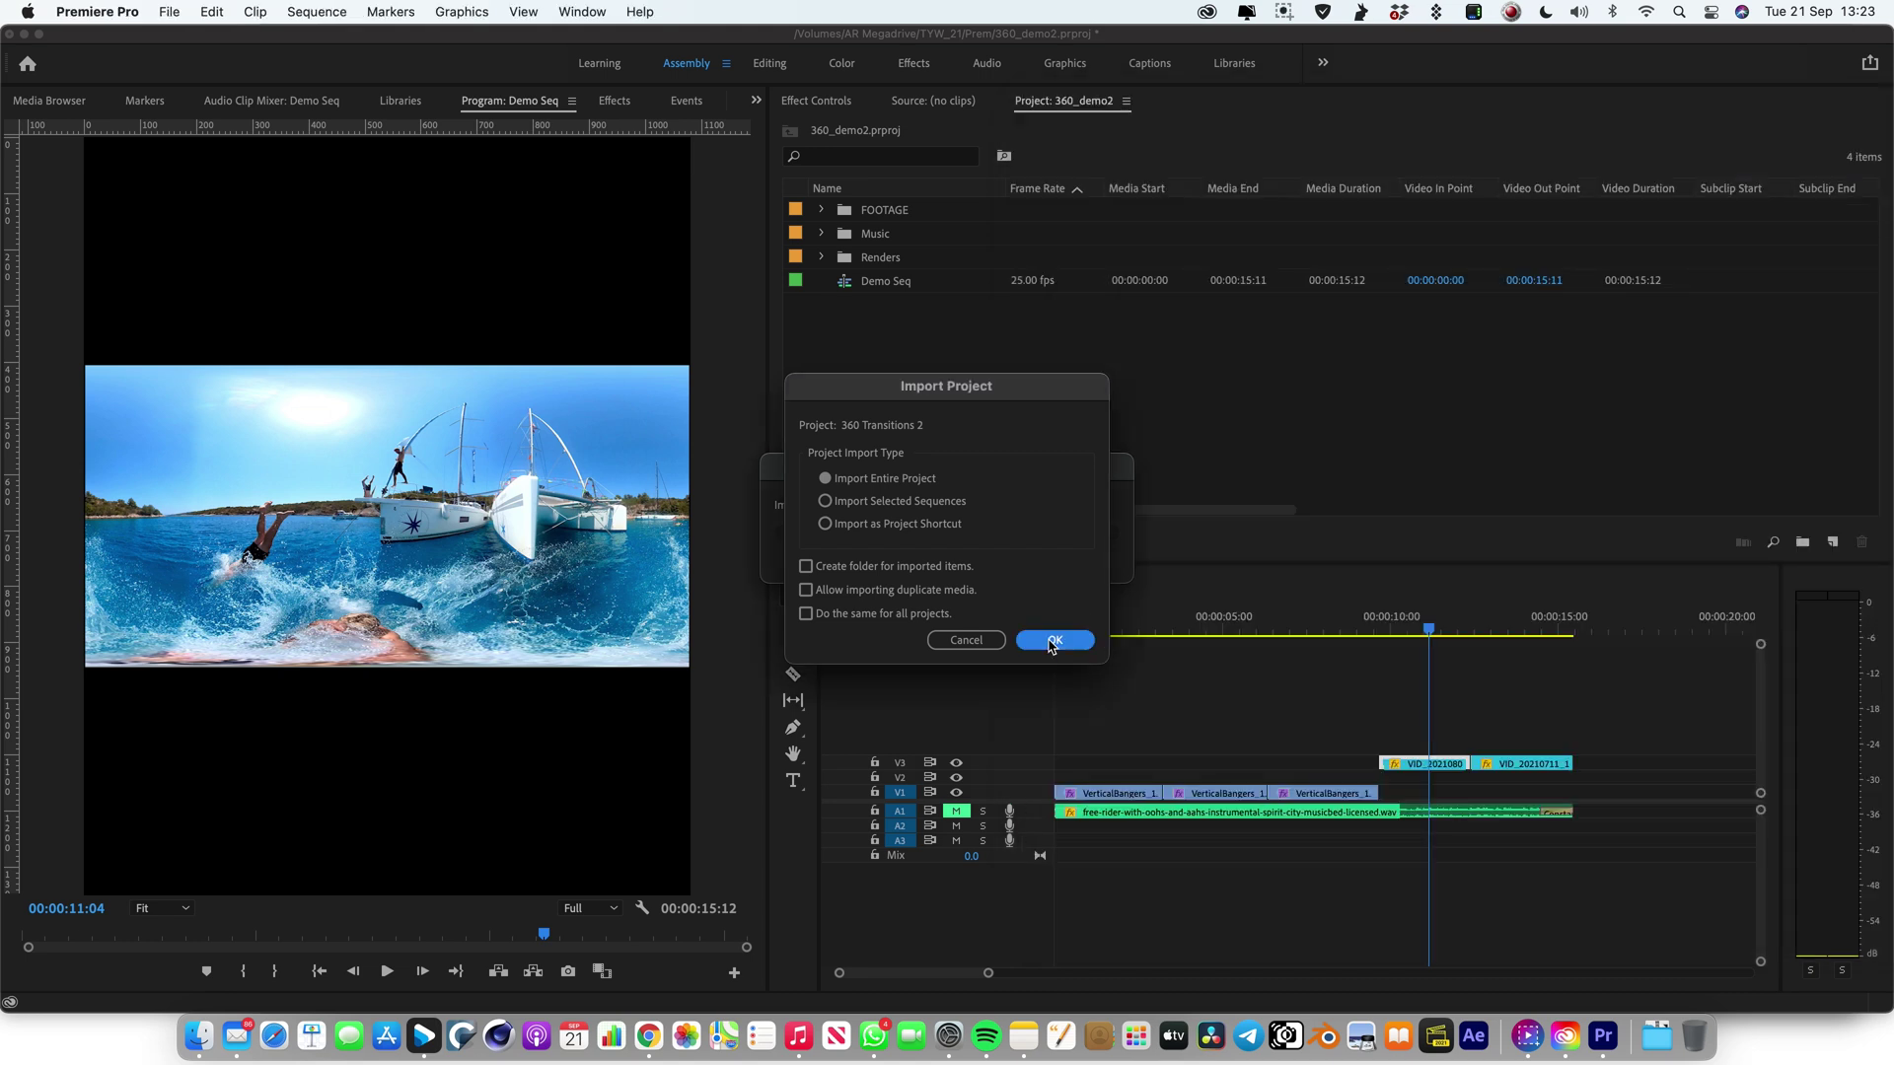
{"action": "key", "text": "Return"}
Look through the imported Footage bin and open DemoClip1.mp4 in the source monitor before returning to the project contents
{"action": "left_click", "coordinate": [821, 209]}
{"action": "left_click", "coordinate": [821, 209]}
{"action": "left_click", "coordinate": [822, 258]}
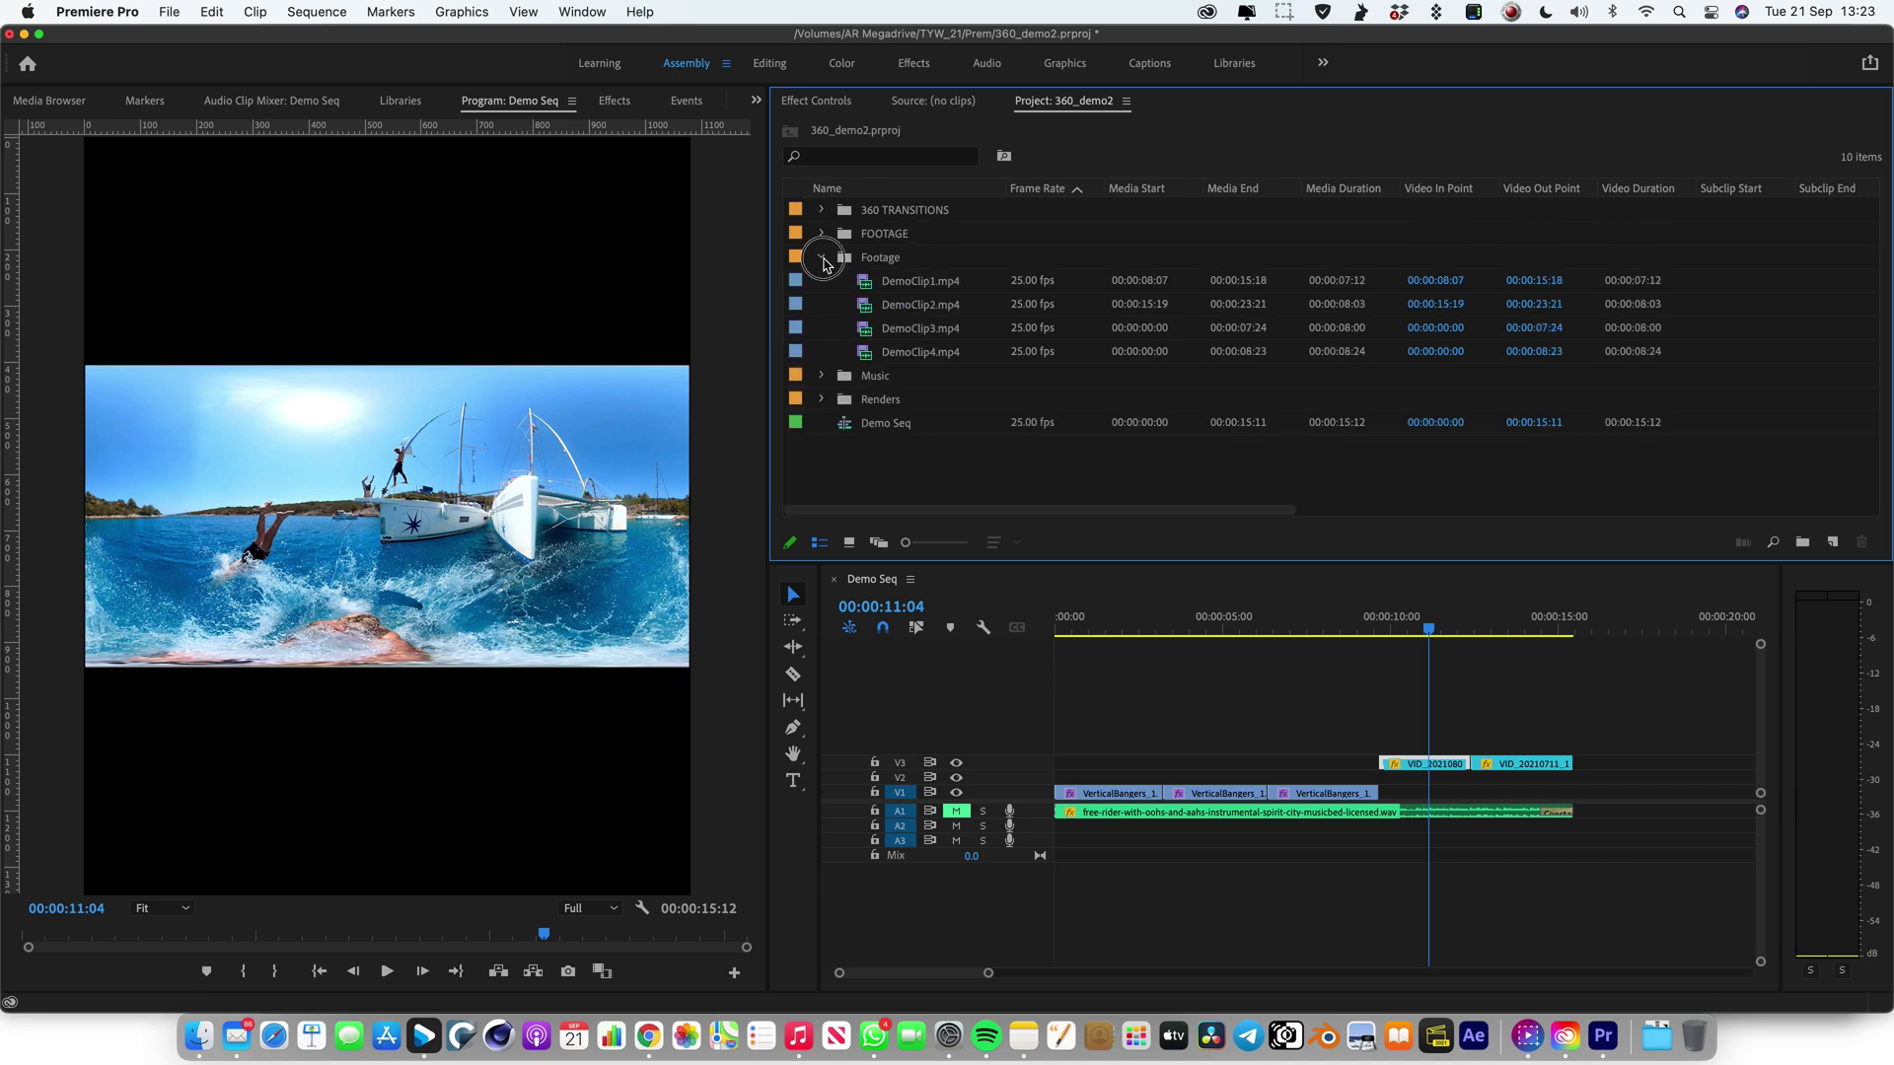
{"action": "left_click", "coordinate": [822, 259]}
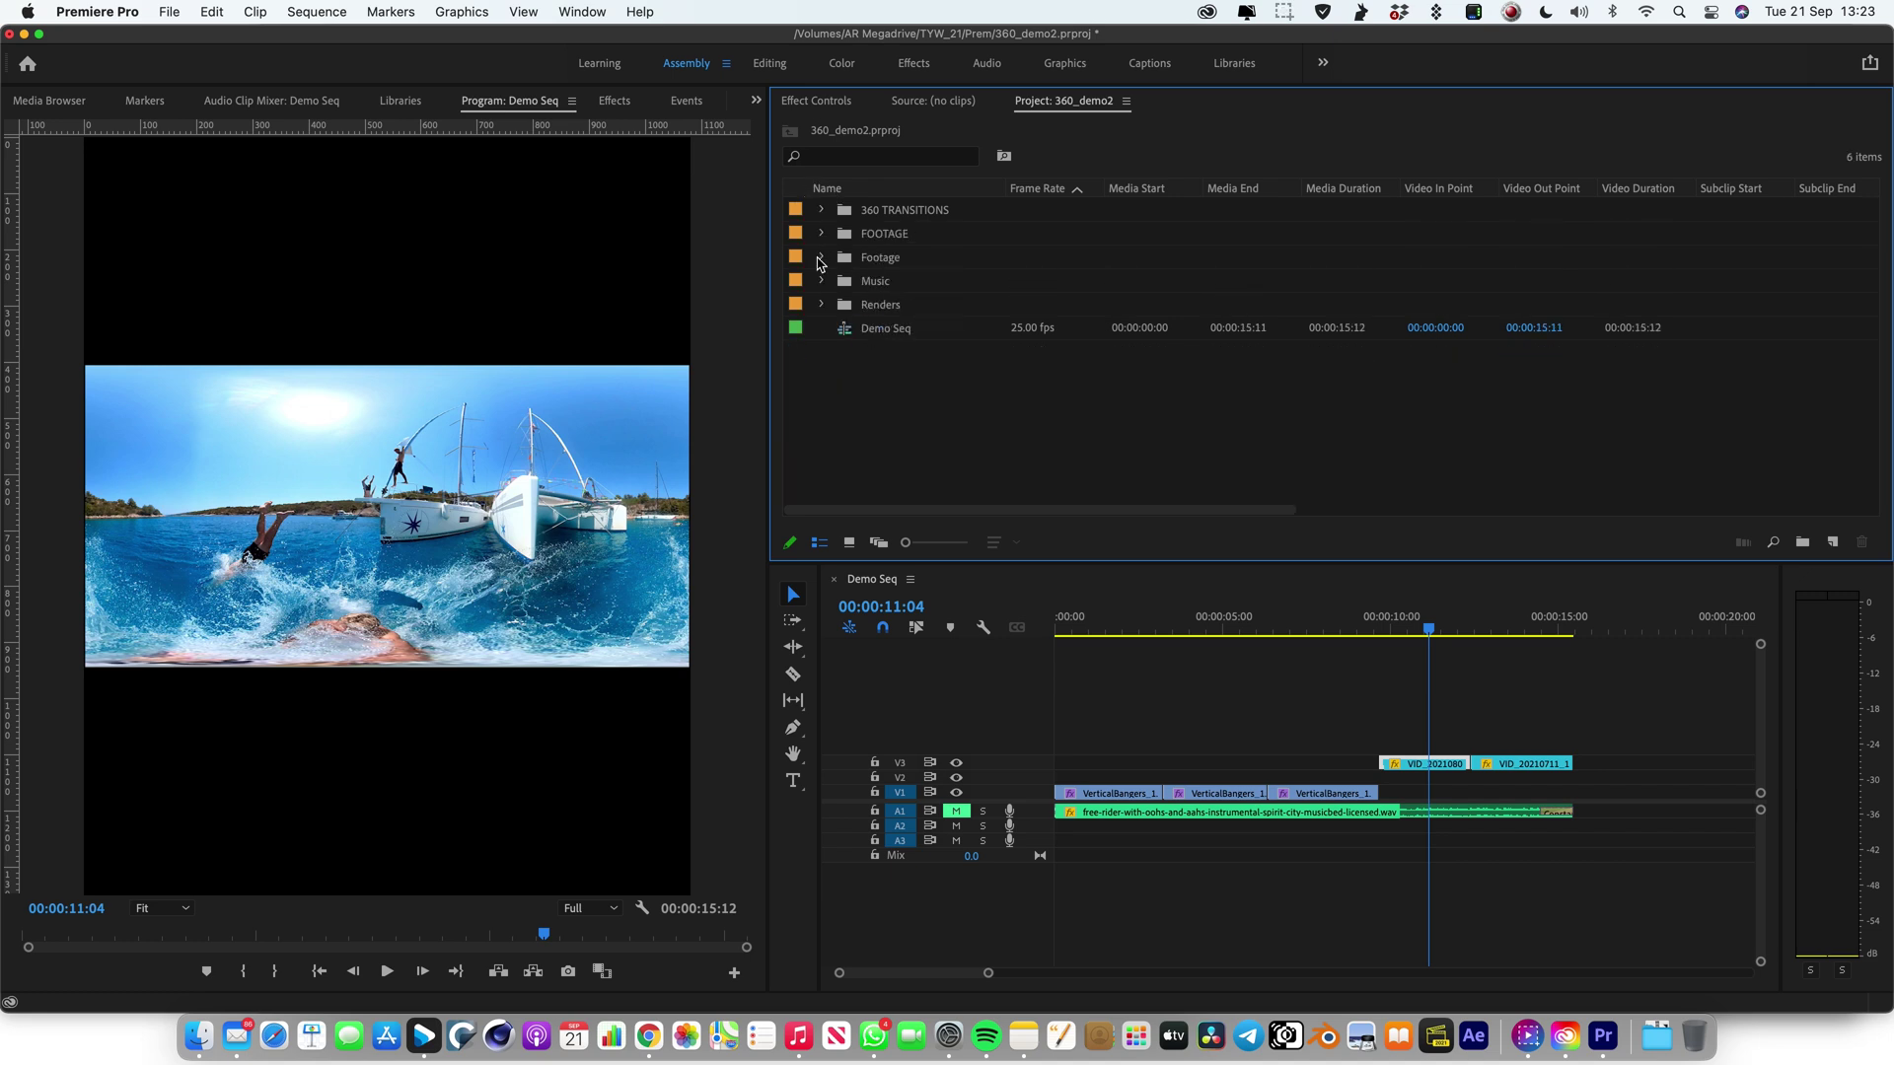
{"action": "left_click", "coordinate": [819, 259]}
{"action": "double_click", "coordinate": [865, 284]}
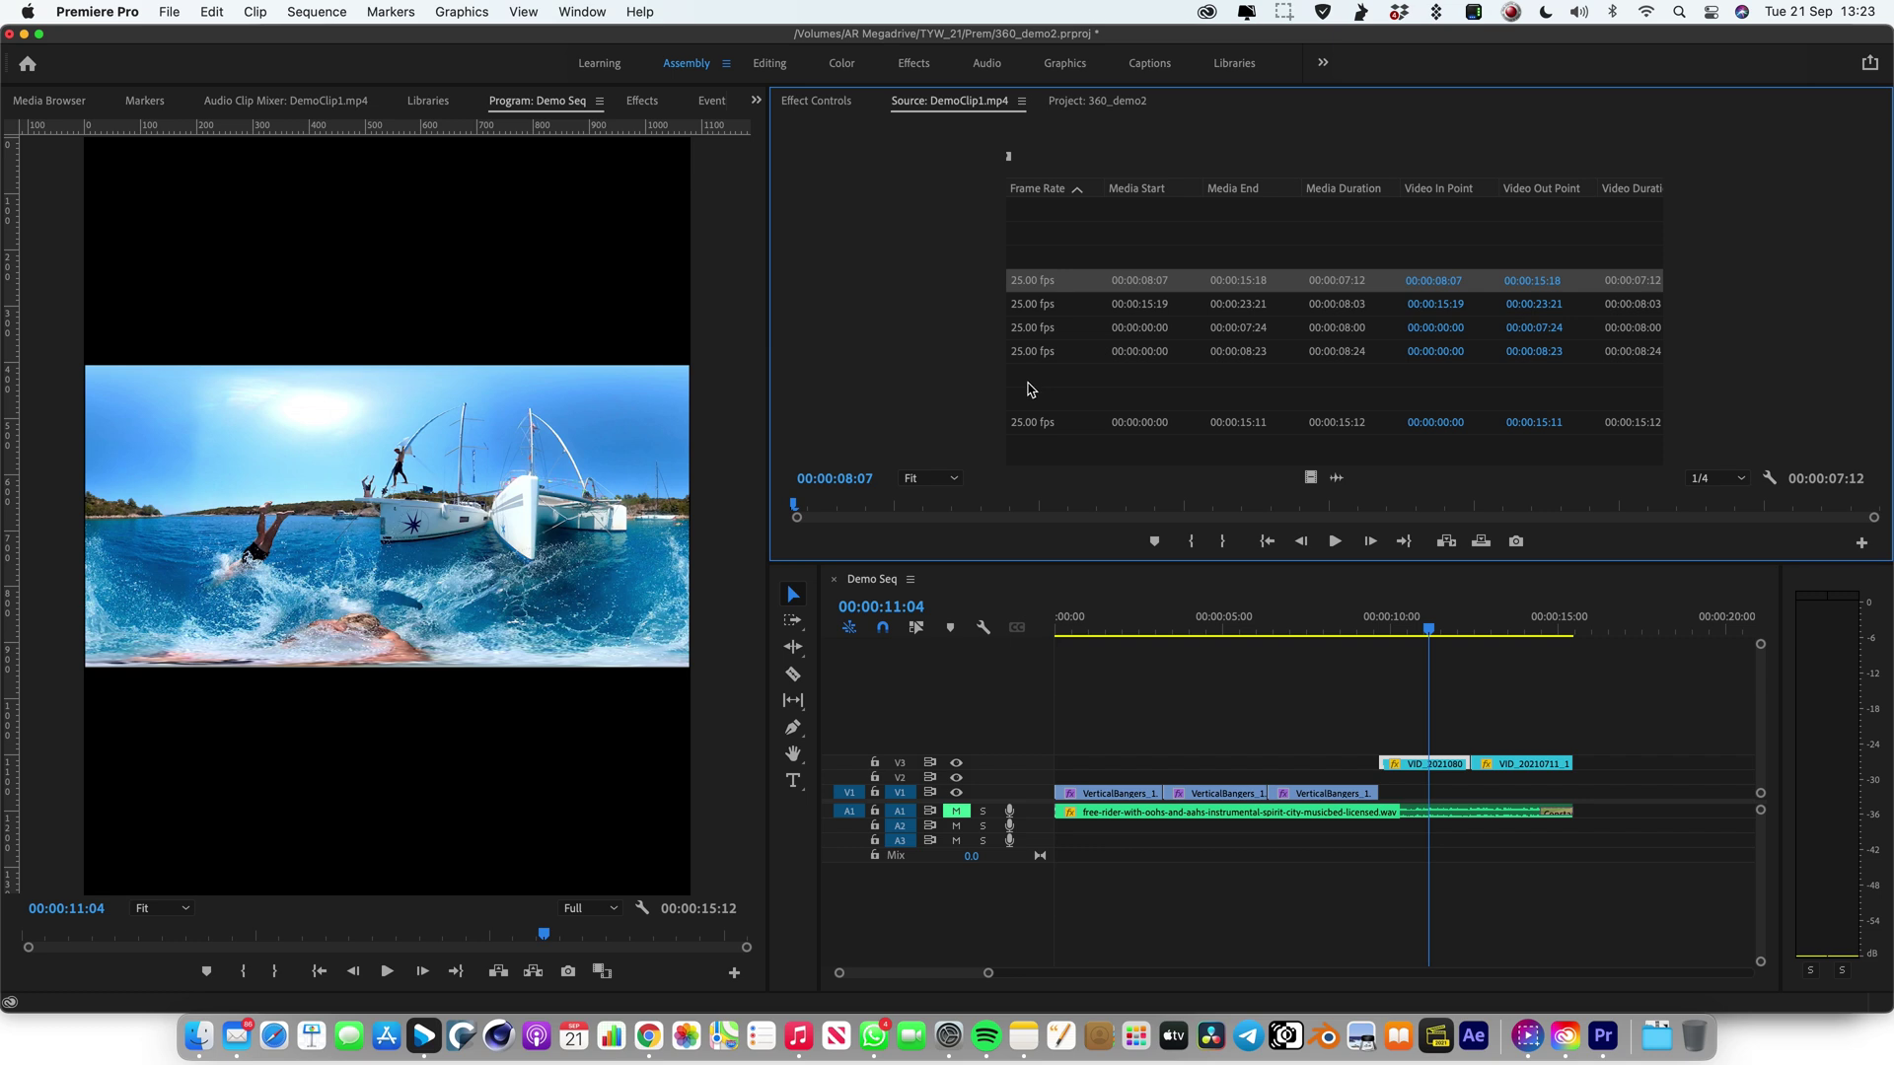
{"action": "key", "text": "shift+1"}
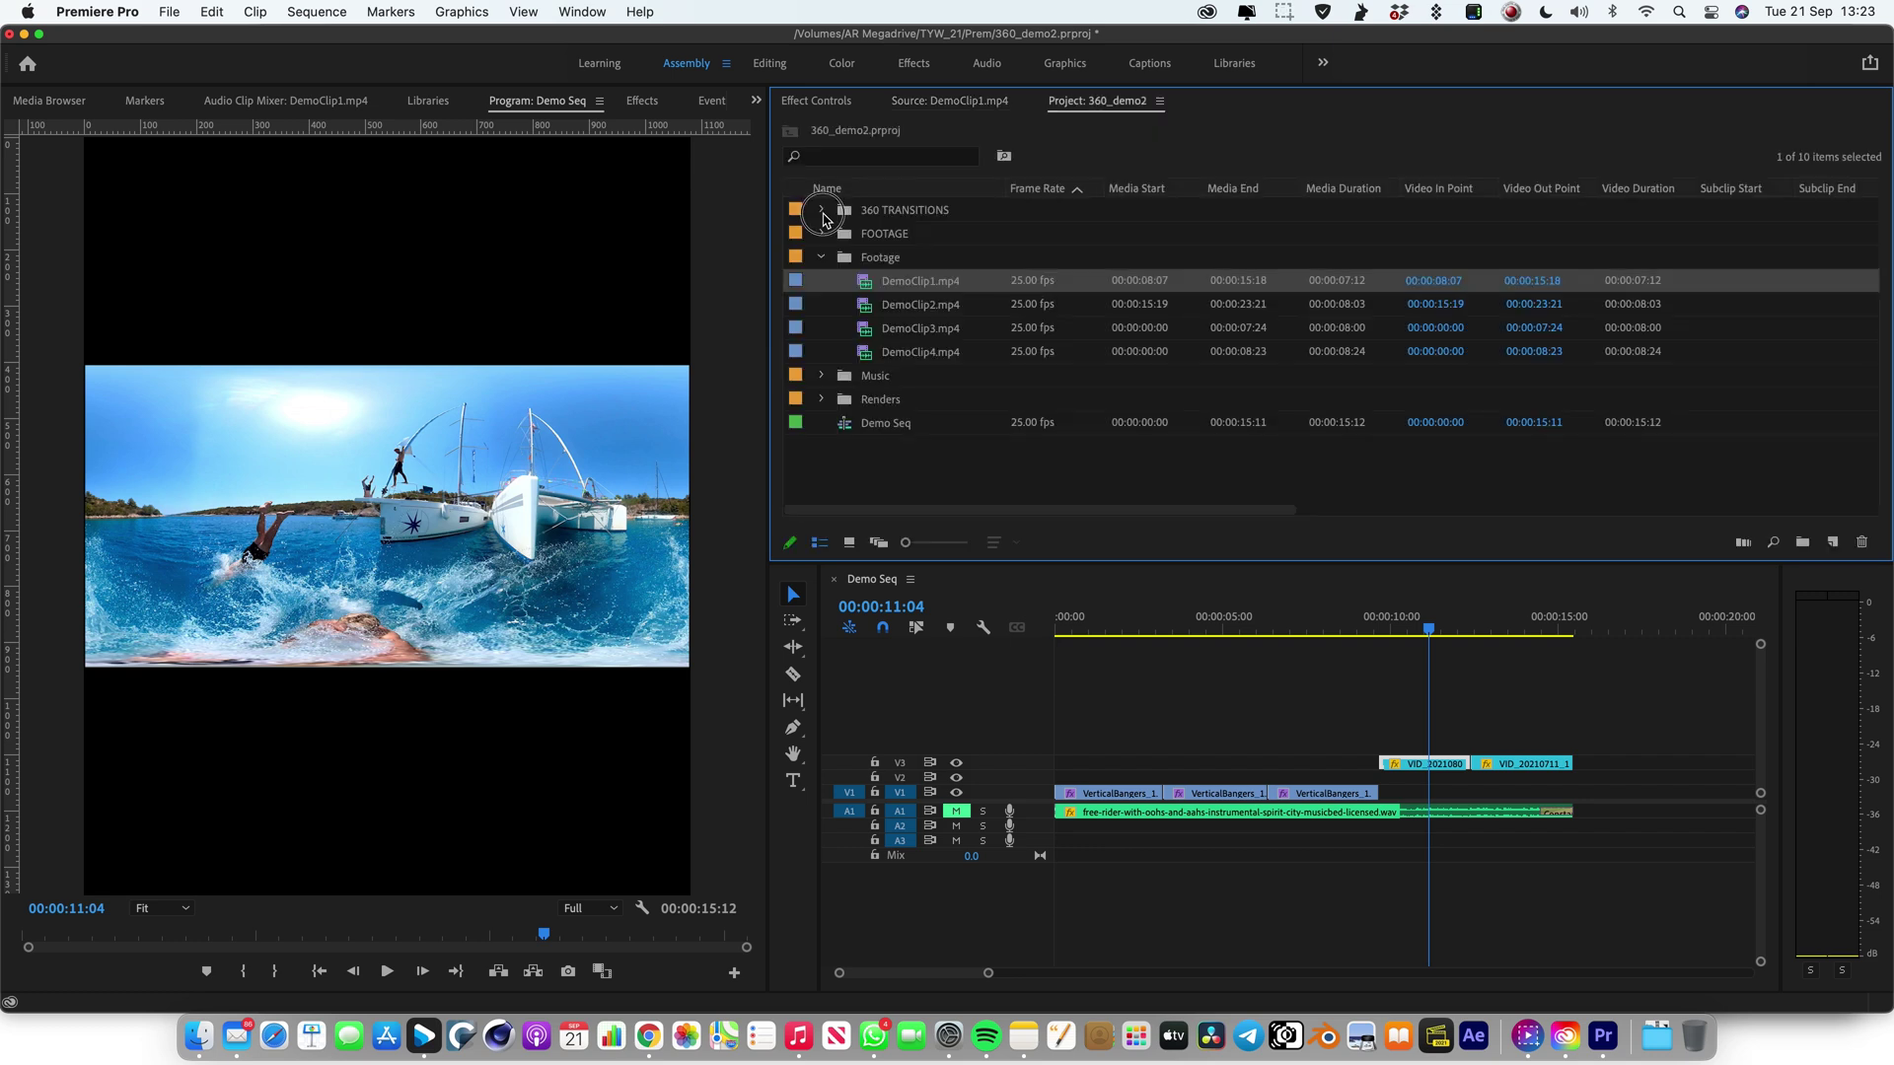
Open the Flip_Up sequence from the 360 TRANSITIONS bin and play it from the beginning of DemoClip1.mp4
{"action": "left_click", "coordinate": [823, 212]}
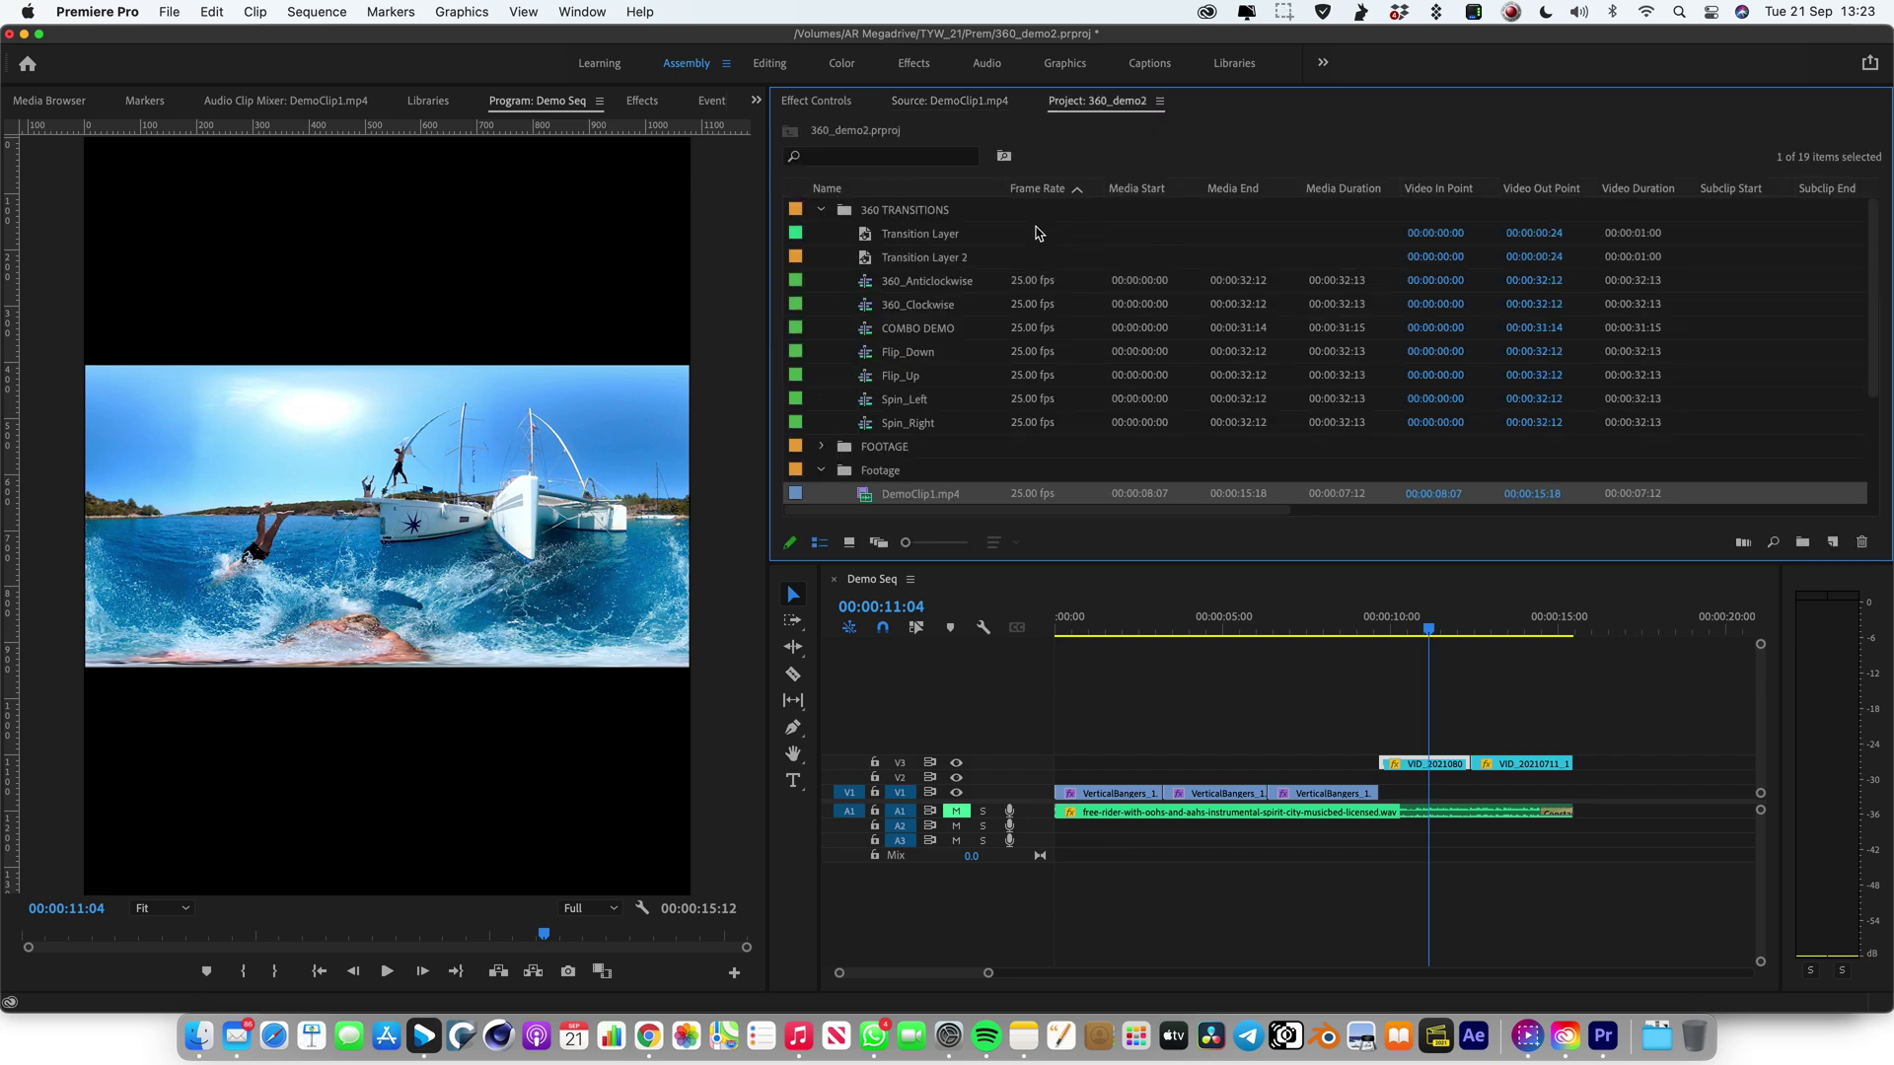
{"action": "double_click", "coordinate": [868, 385]}
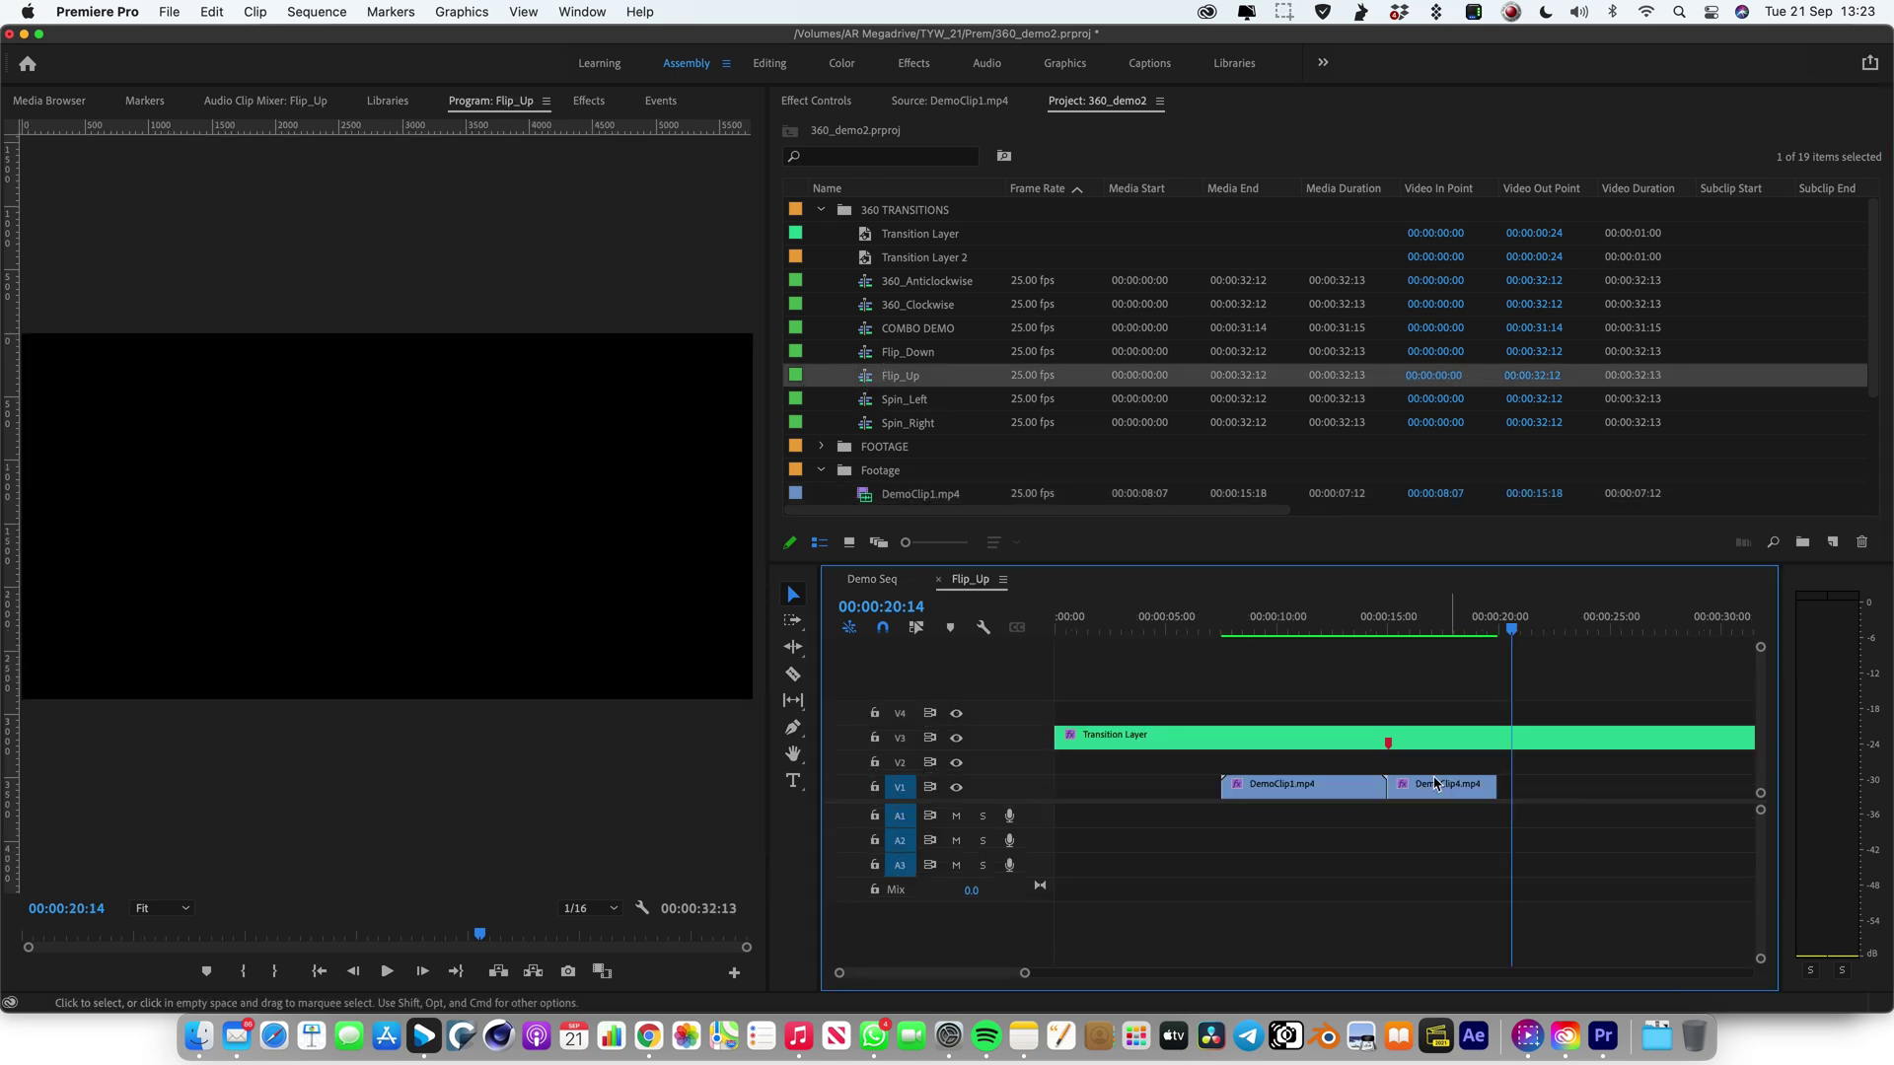
{"action": "left_click", "coordinate": [1238, 632]}
{"action": "key", "text": "space"}
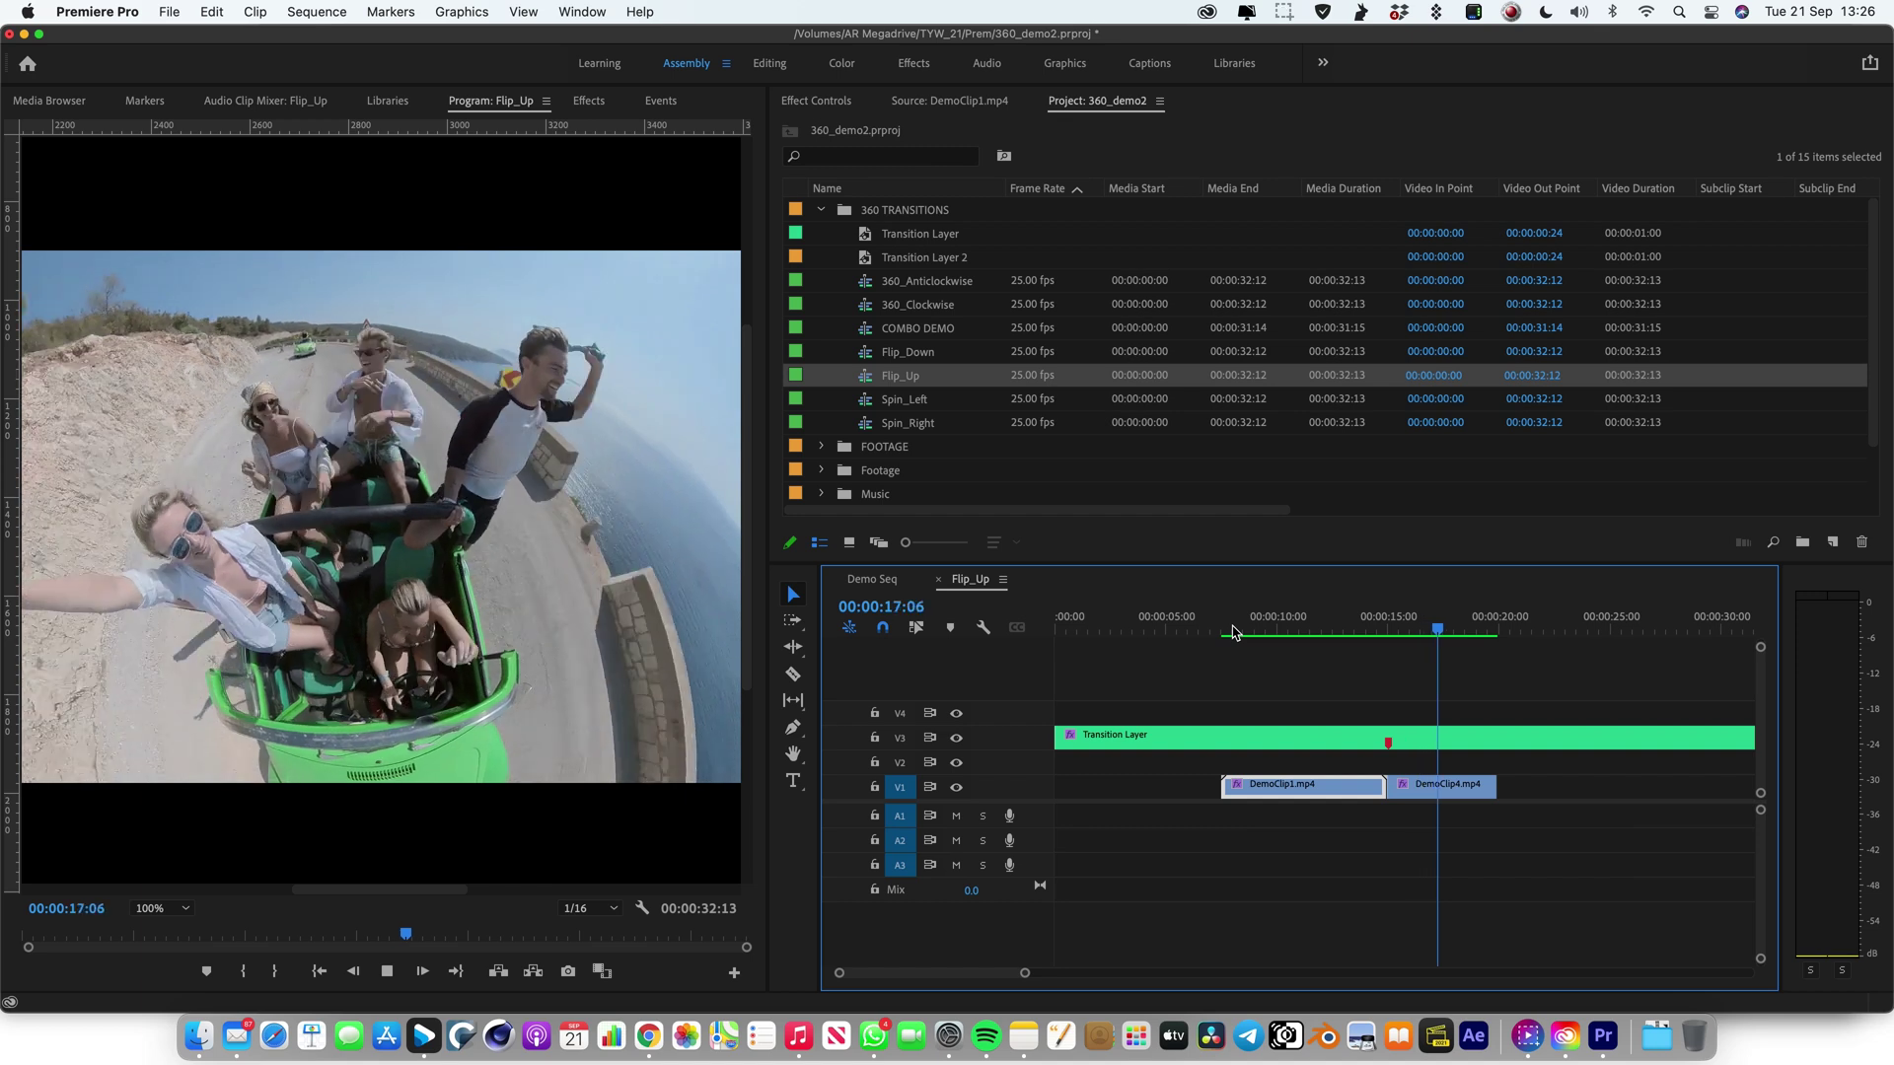
Stop playback and place the two VID clips from Demo Seq on Flip_Up's V2, with their cut and the playhead at the transition marker
{"action": "key", "text": "space"}
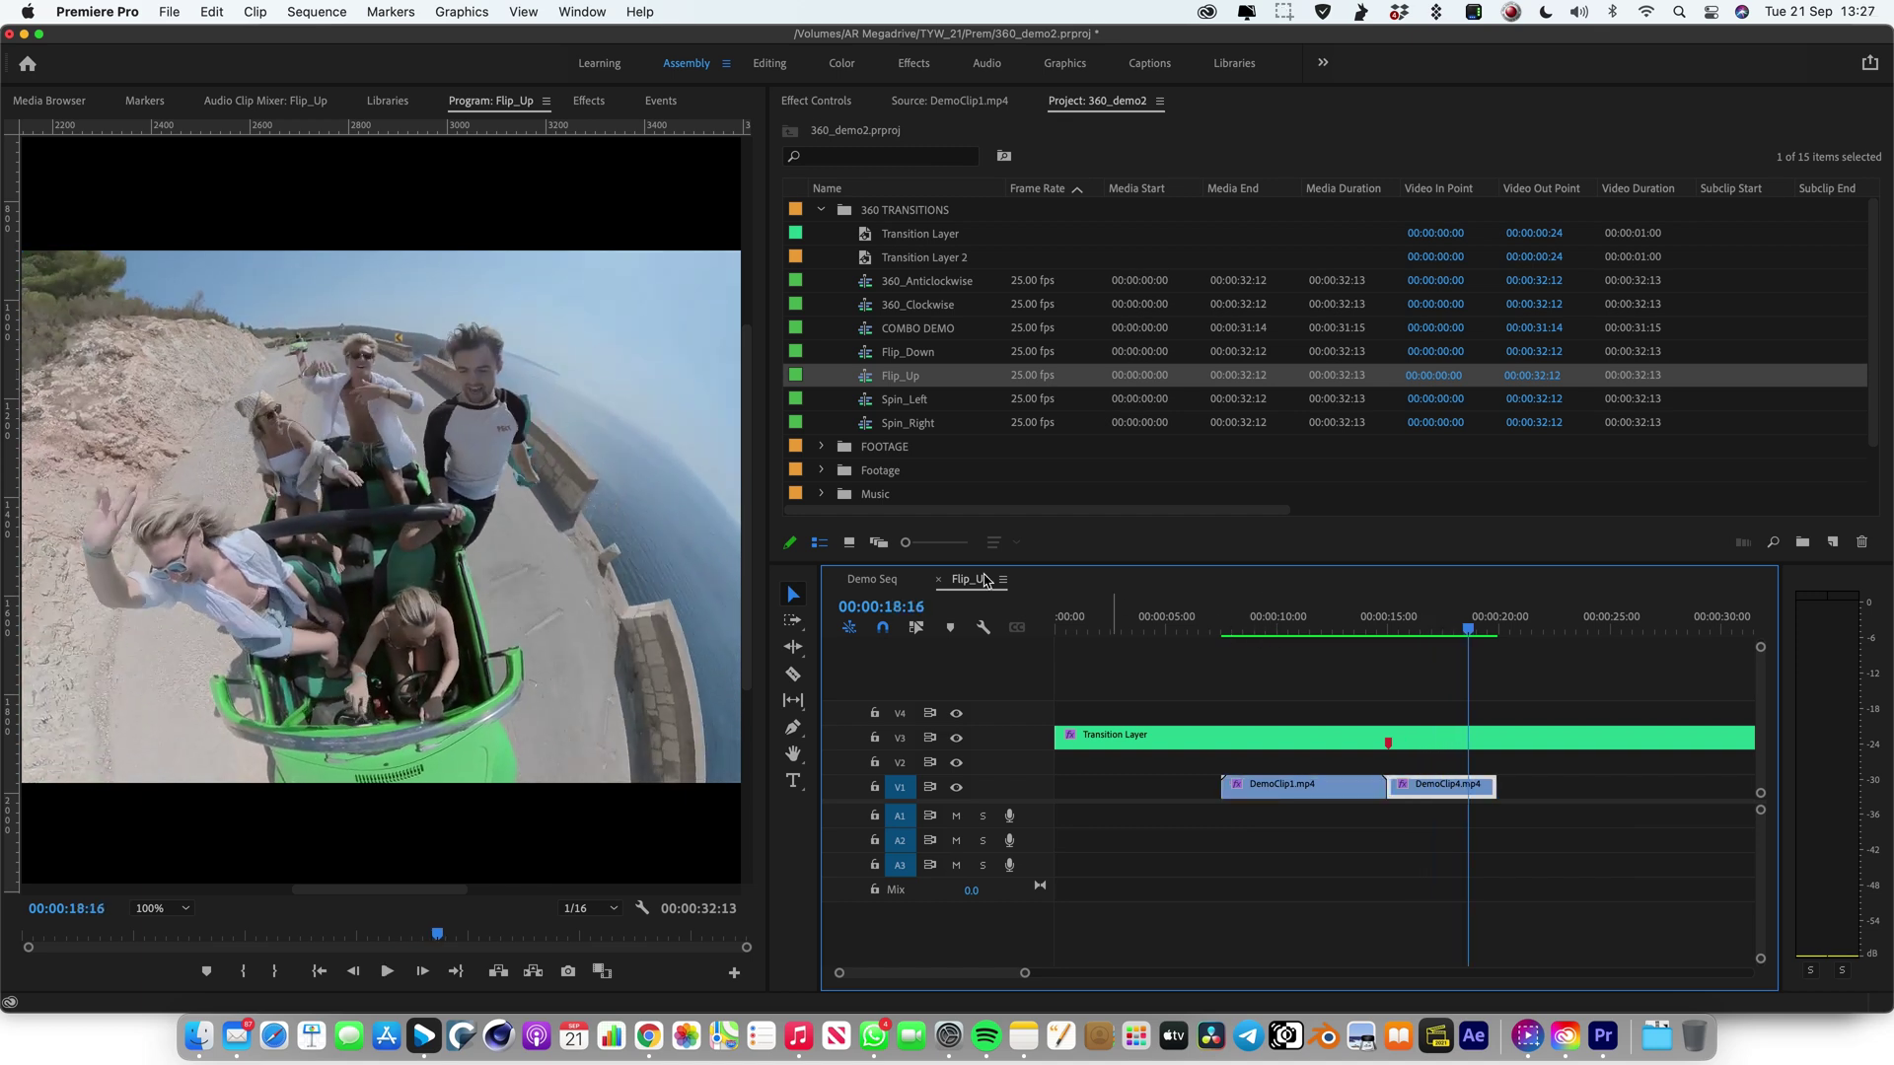
{"action": "left_click_drag", "start_coordinate": [1574, 767], "coordinate": [1248, 789]}
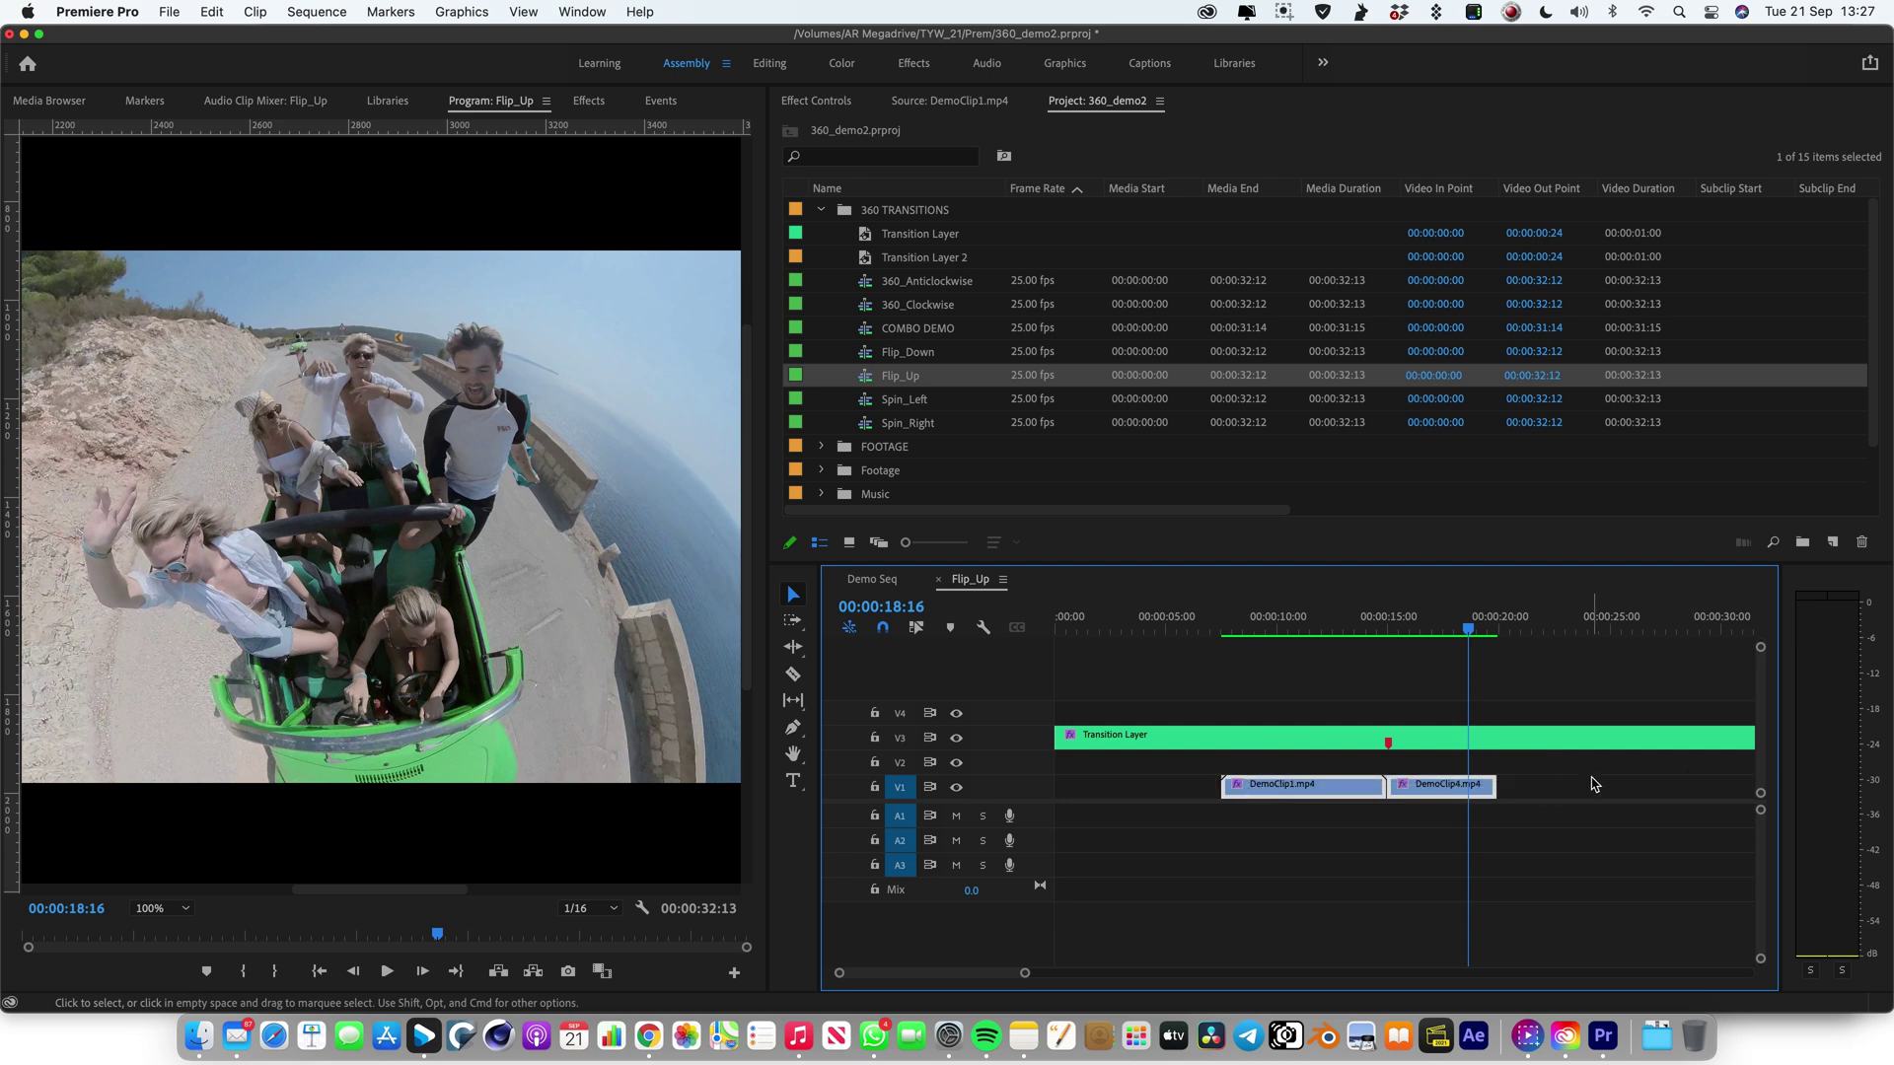
{"action": "left_click", "coordinate": [868, 589]}
{"action": "left_click", "coordinate": [1408, 616]}
{"action": "left_click_drag", "start_coordinate": [1565, 709], "coordinate": [1412, 764]}
{"action": "left_click_drag", "start_coordinate": [1431, 764], "coordinate": [1381, 767]}
{"action": "left_click", "coordinate": [1391, 616]}
{"action": "left_click_drag", "start_coordinate": [1393, 616], "coordinate": [1389, 617]}
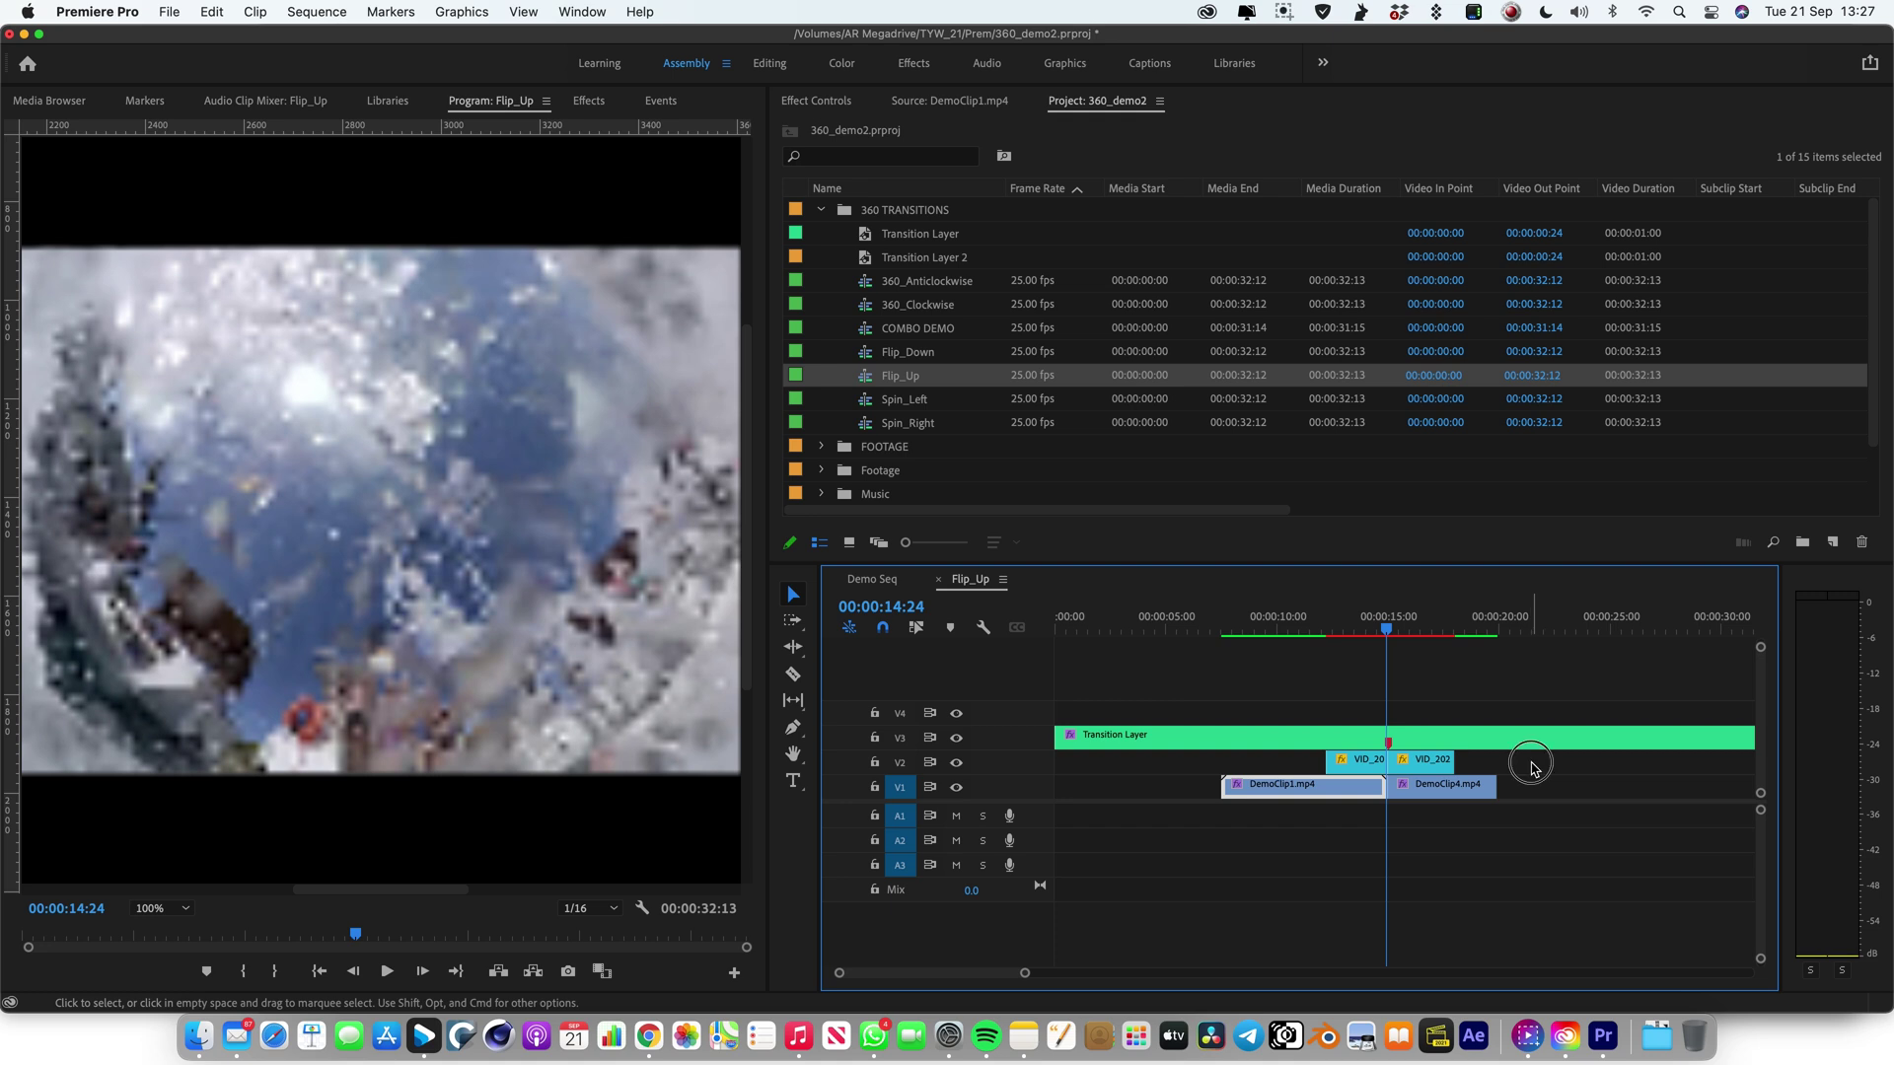
Duplicate the Flip_Up sequence in the 360 TRANSITIONS bin and rename the copy YachtTransition
{"action": "left_click", "coordinate": [872, 383]}
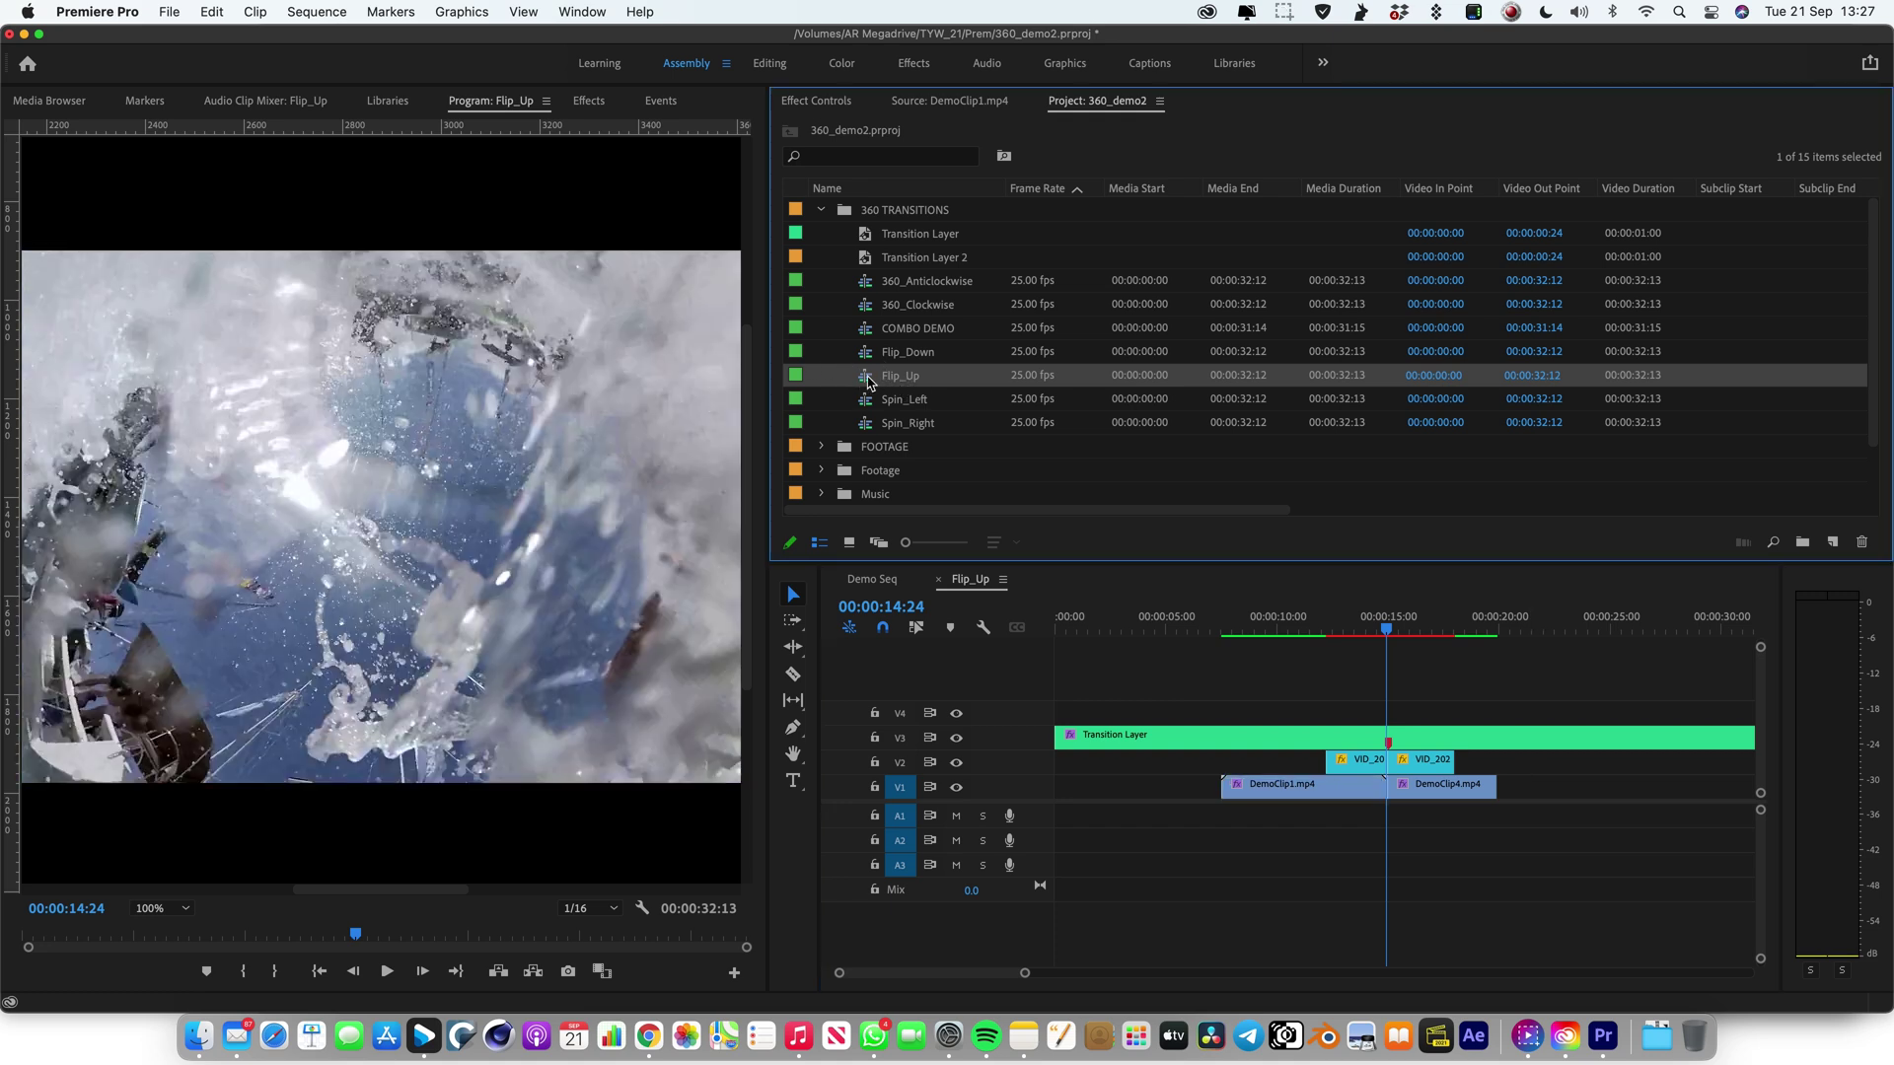
{"action": "right_click", "coordinate": [878, 383]}
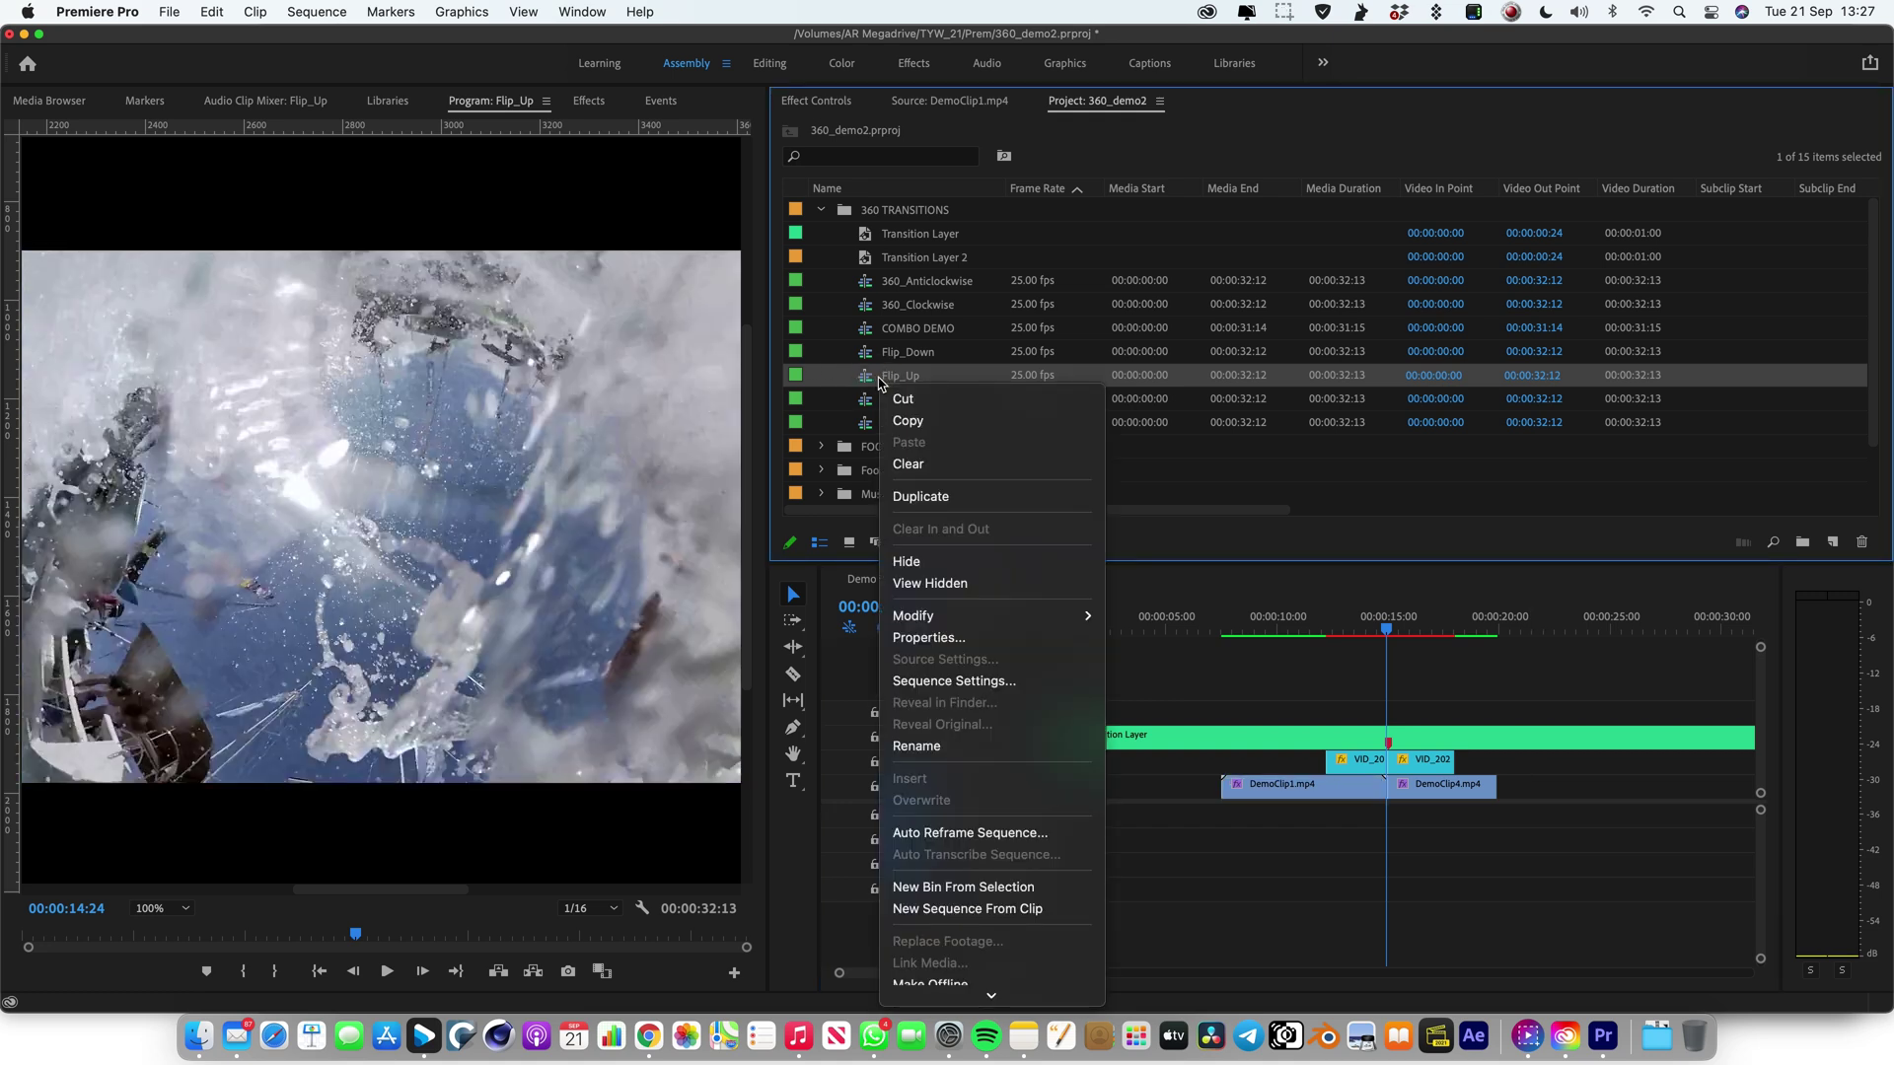
{"action": "left_click", "coordinate": [1003, 509]}
{"action": "right_click", "coordinate": [928, 405]}
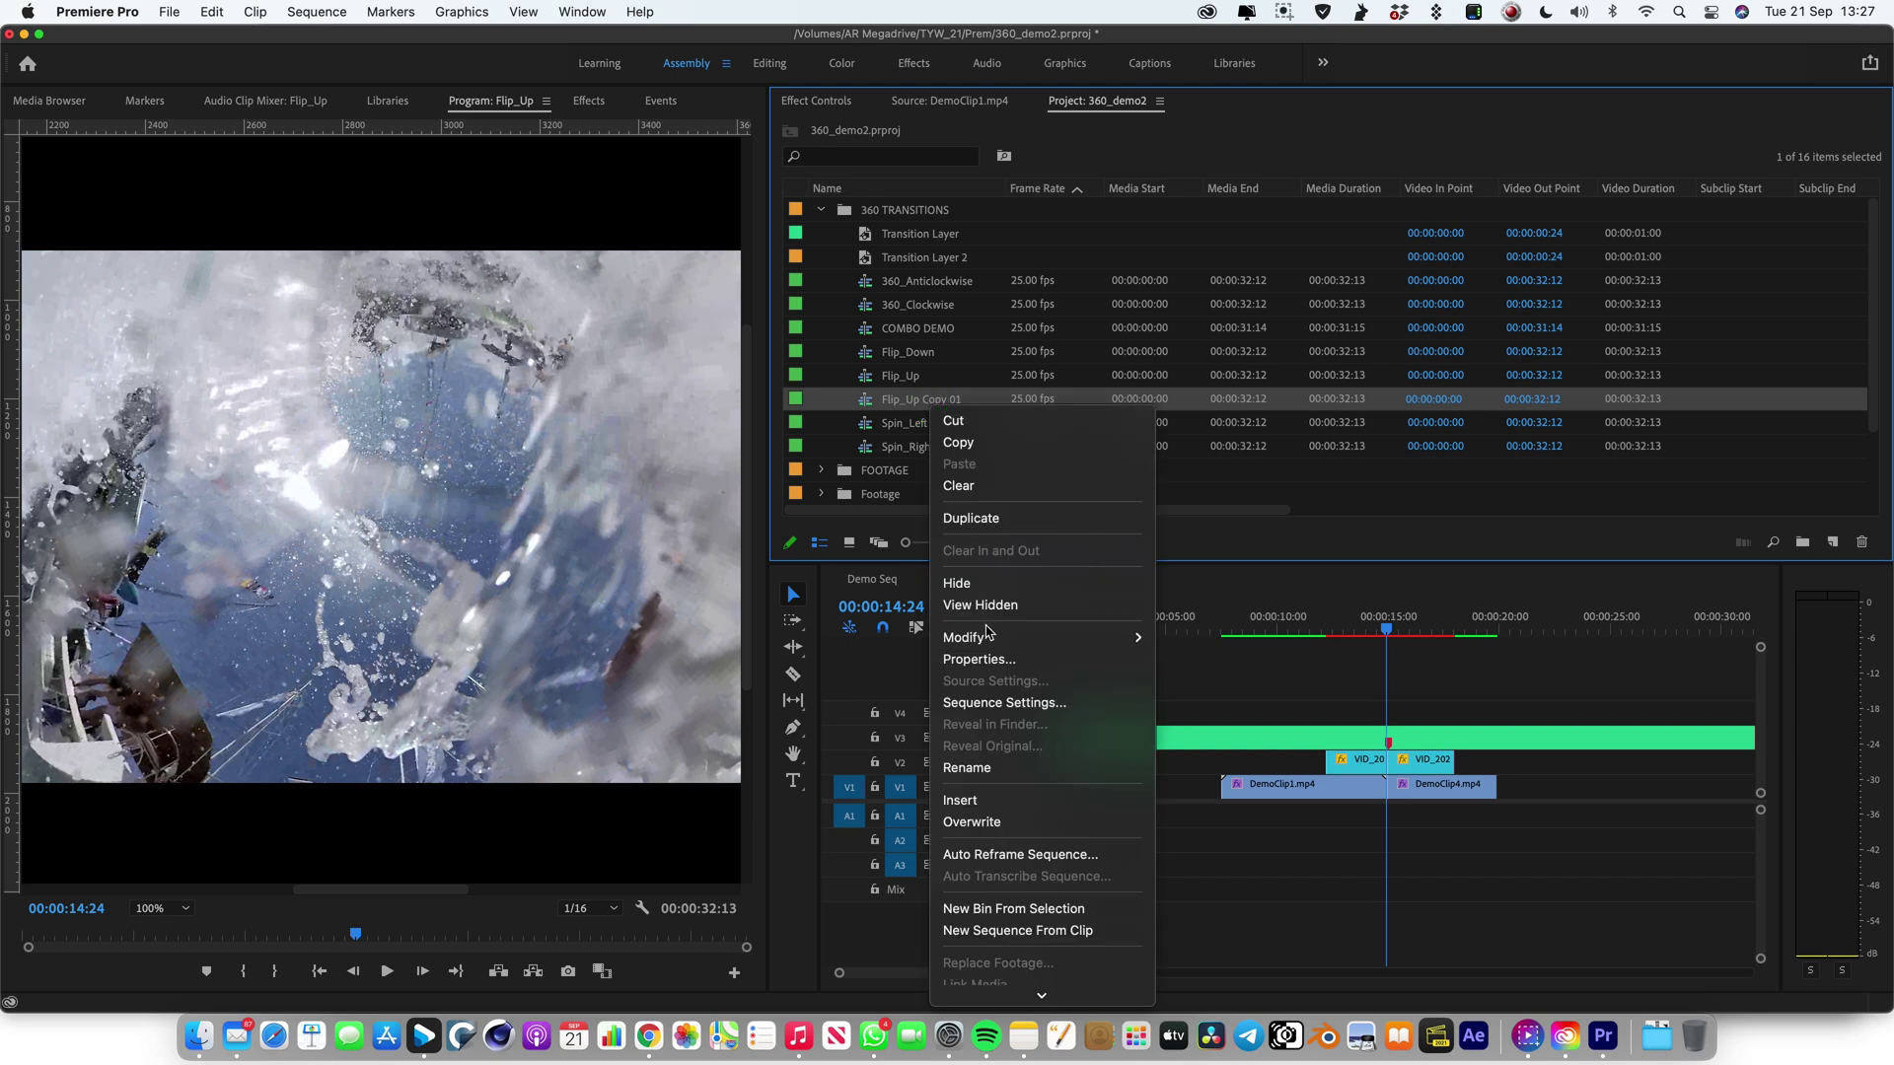
{"action": "left_click", "coordinate": [1003, 779]}
{"action": "type", "text": "YachtTransition"}
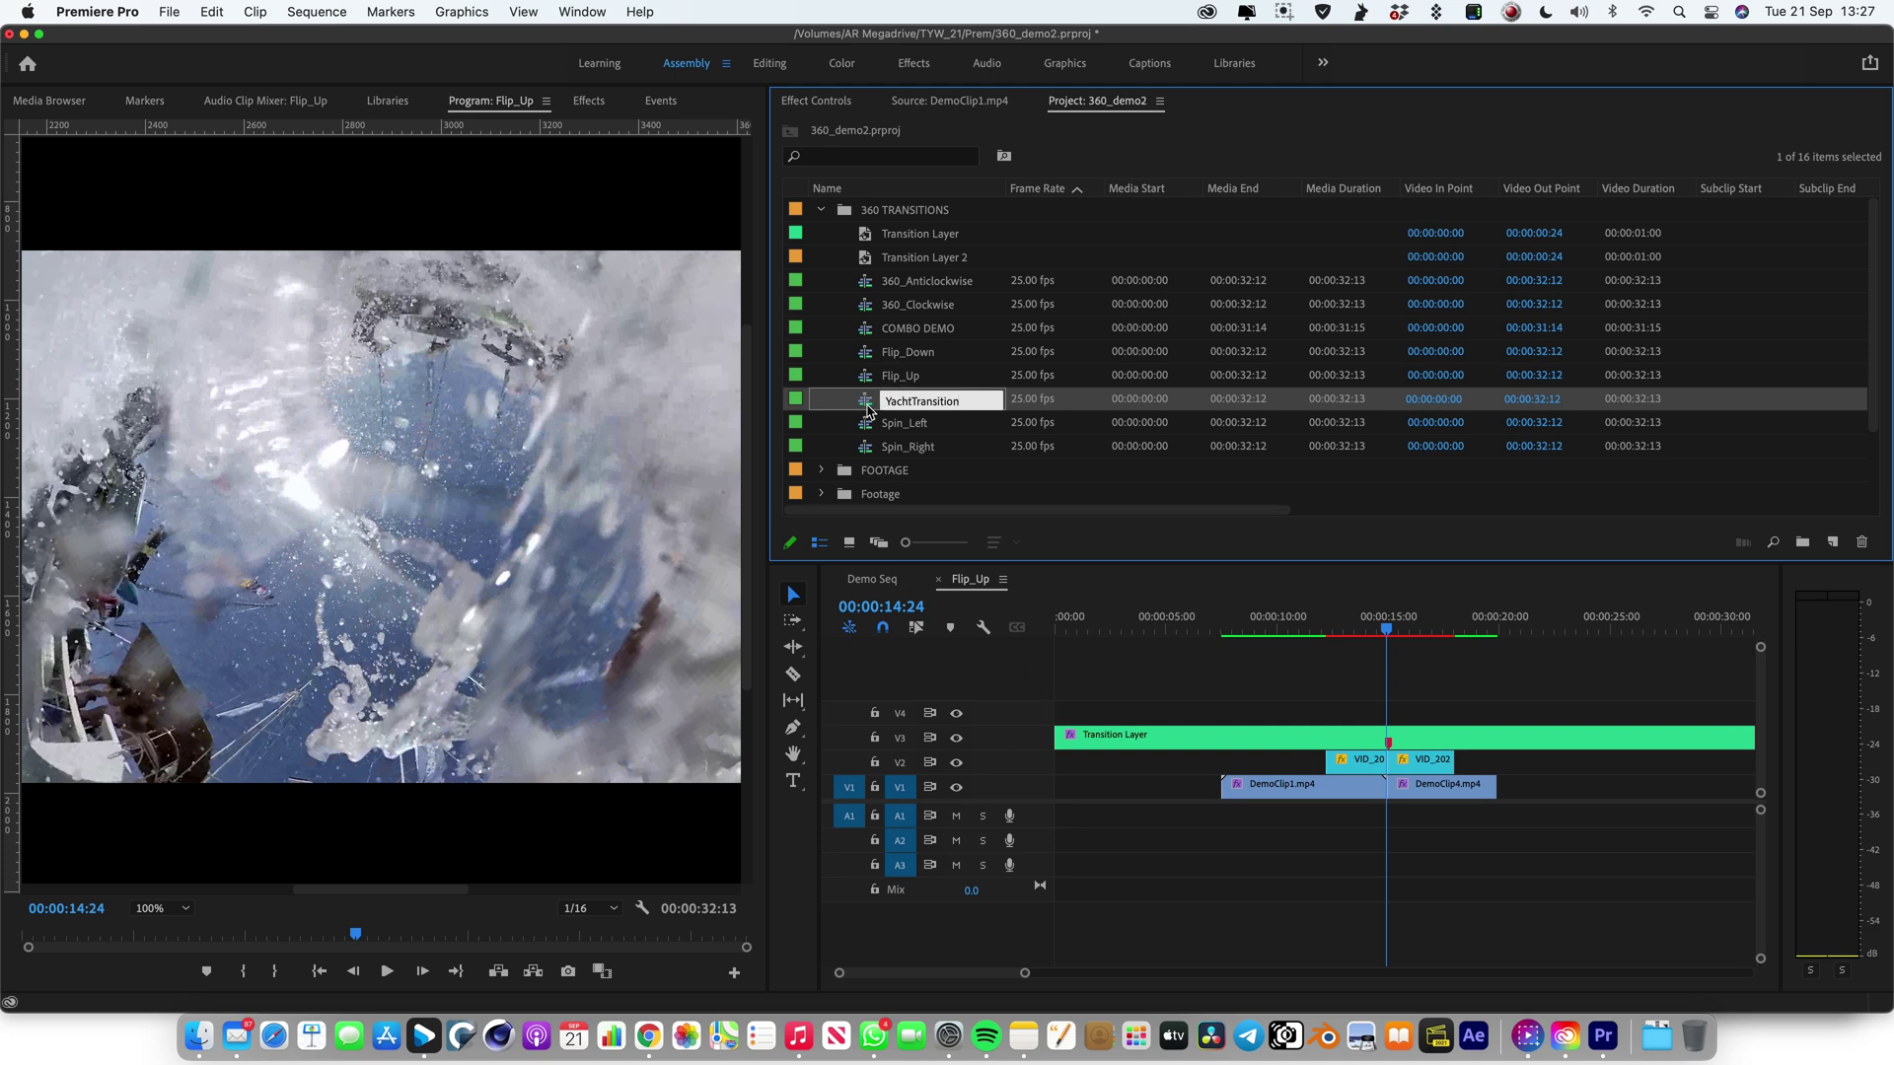
{"action": "key", "text": "Return"}
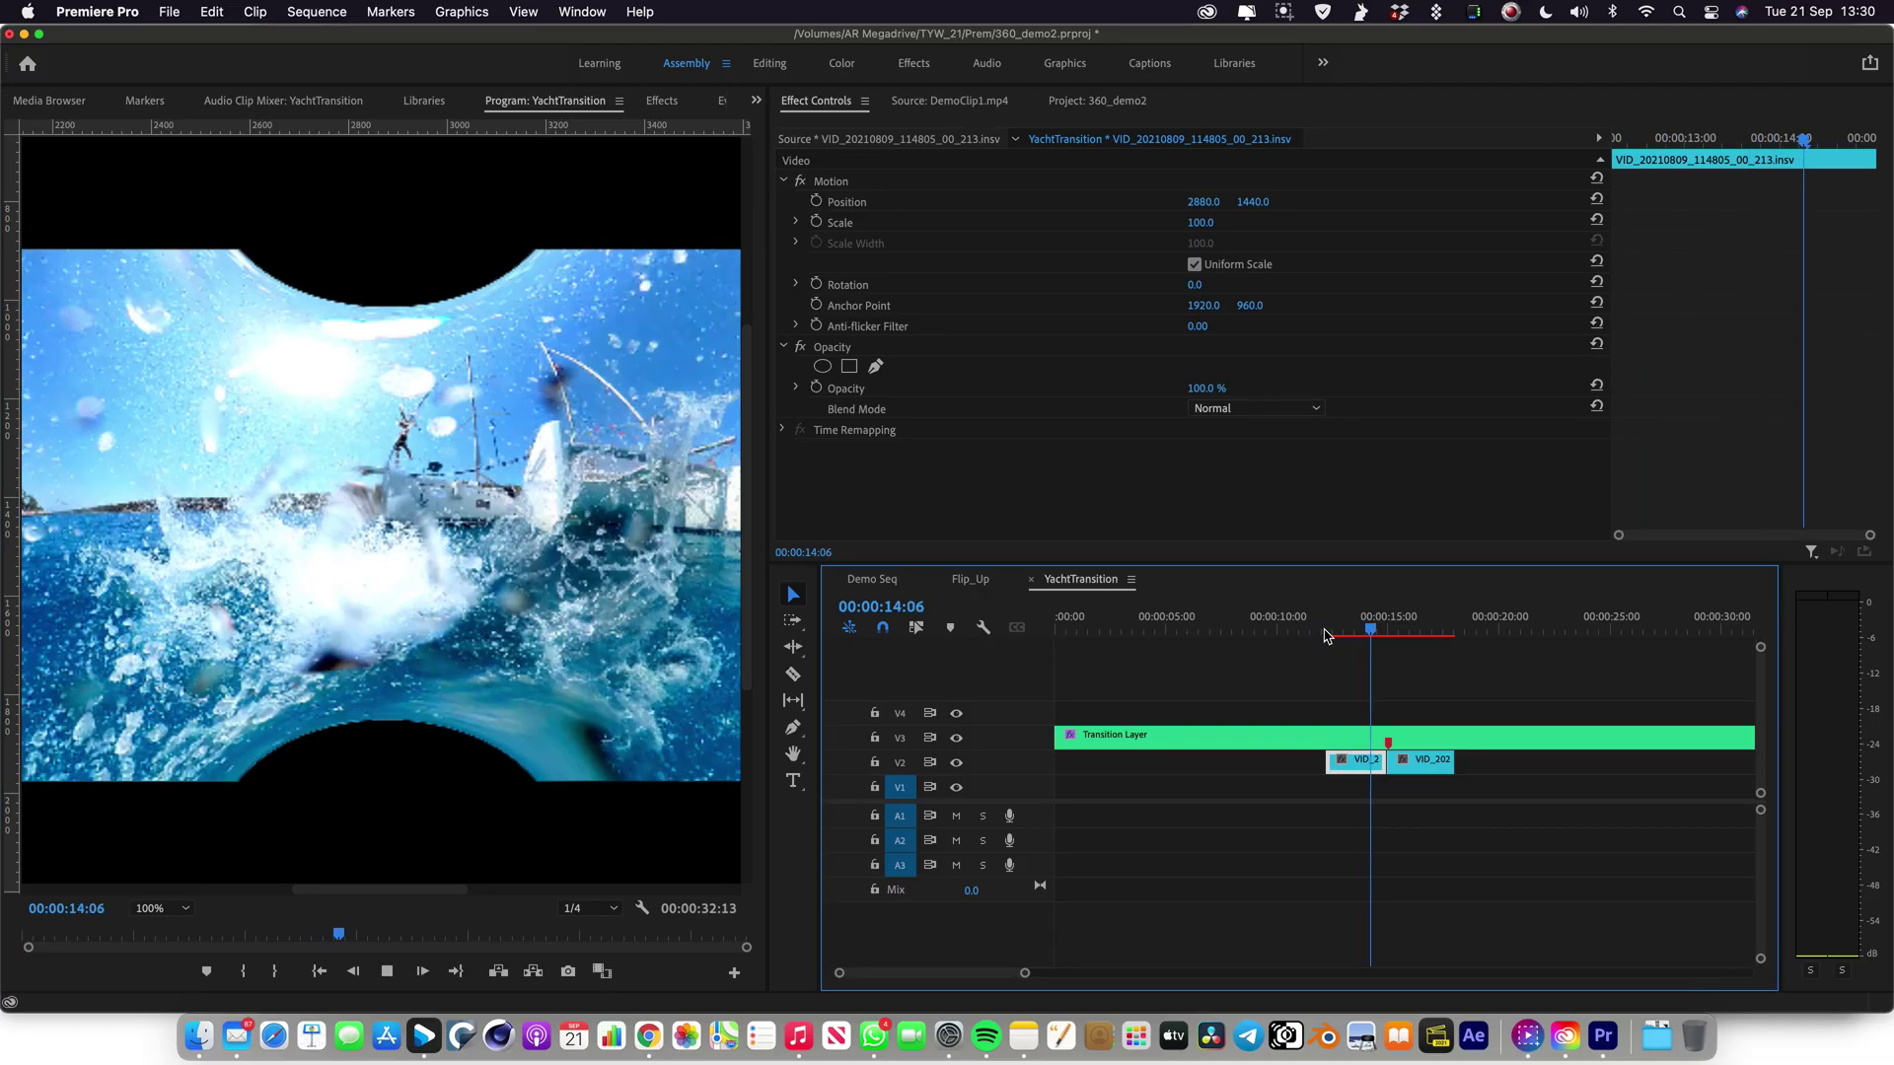
Scrub the YachtTransition sequence to 00:00:13:08 and set the program monitor's zoom level to Fit
{"action": "left_click_drag", "start_coordinate": [1327, 623], "coordinate": [1349, 621]}
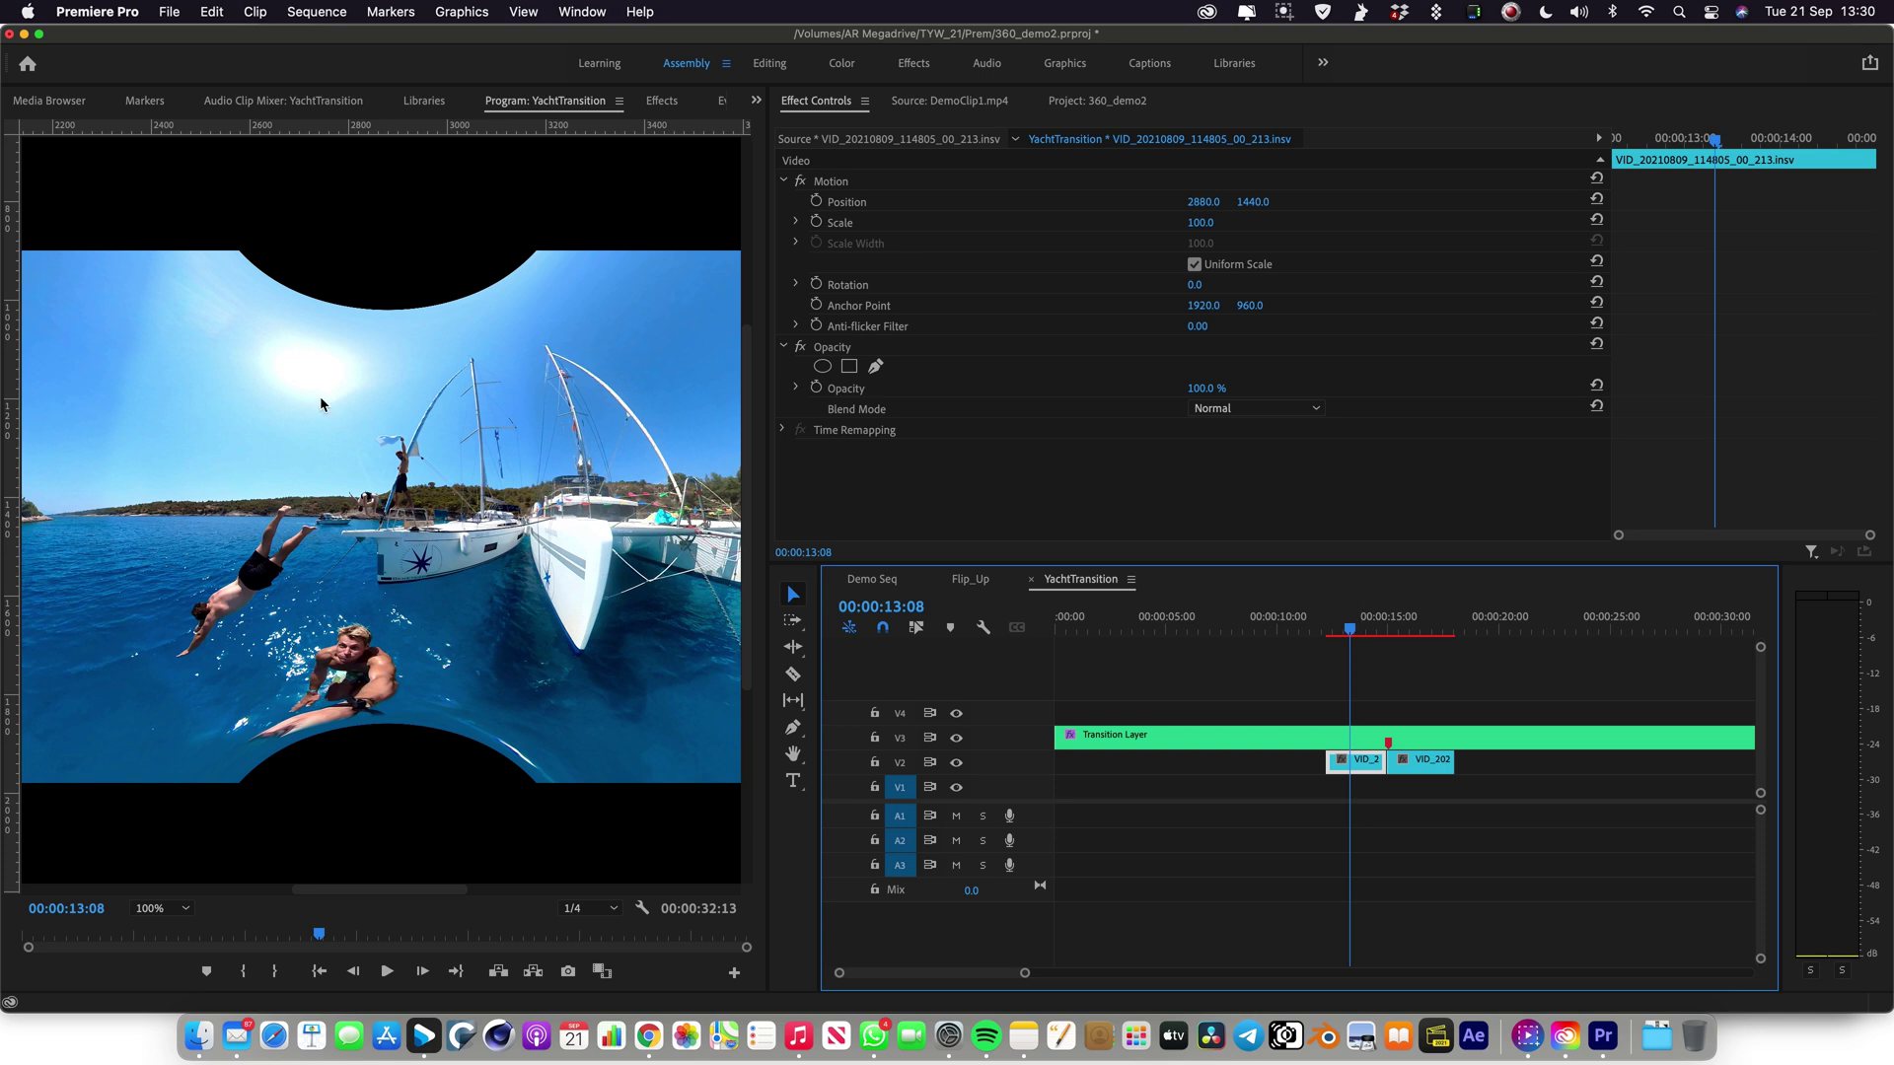
{"action": "scroll", "coordinate": [973, 973], "scroll_direction": "down", "scroll_amount": 2}
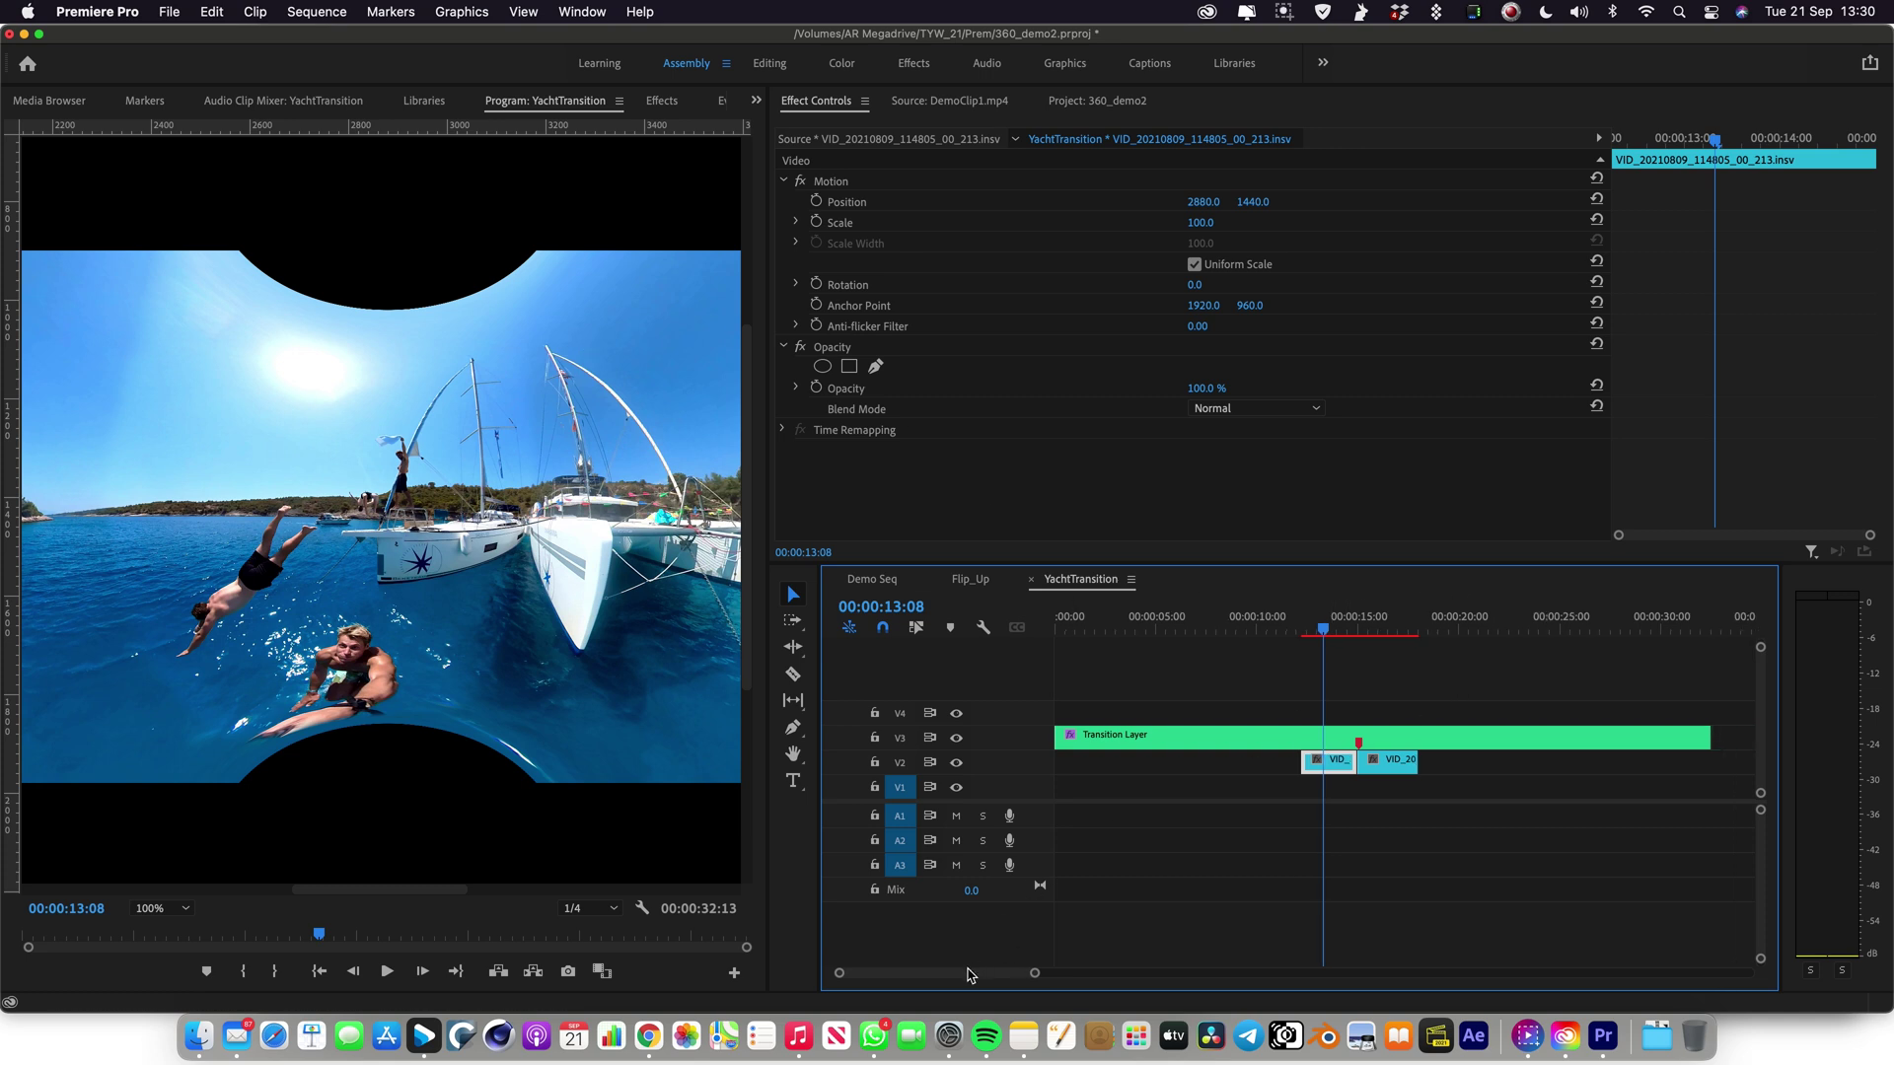
{"action": "left_click", "coordinate": [178, 910]}
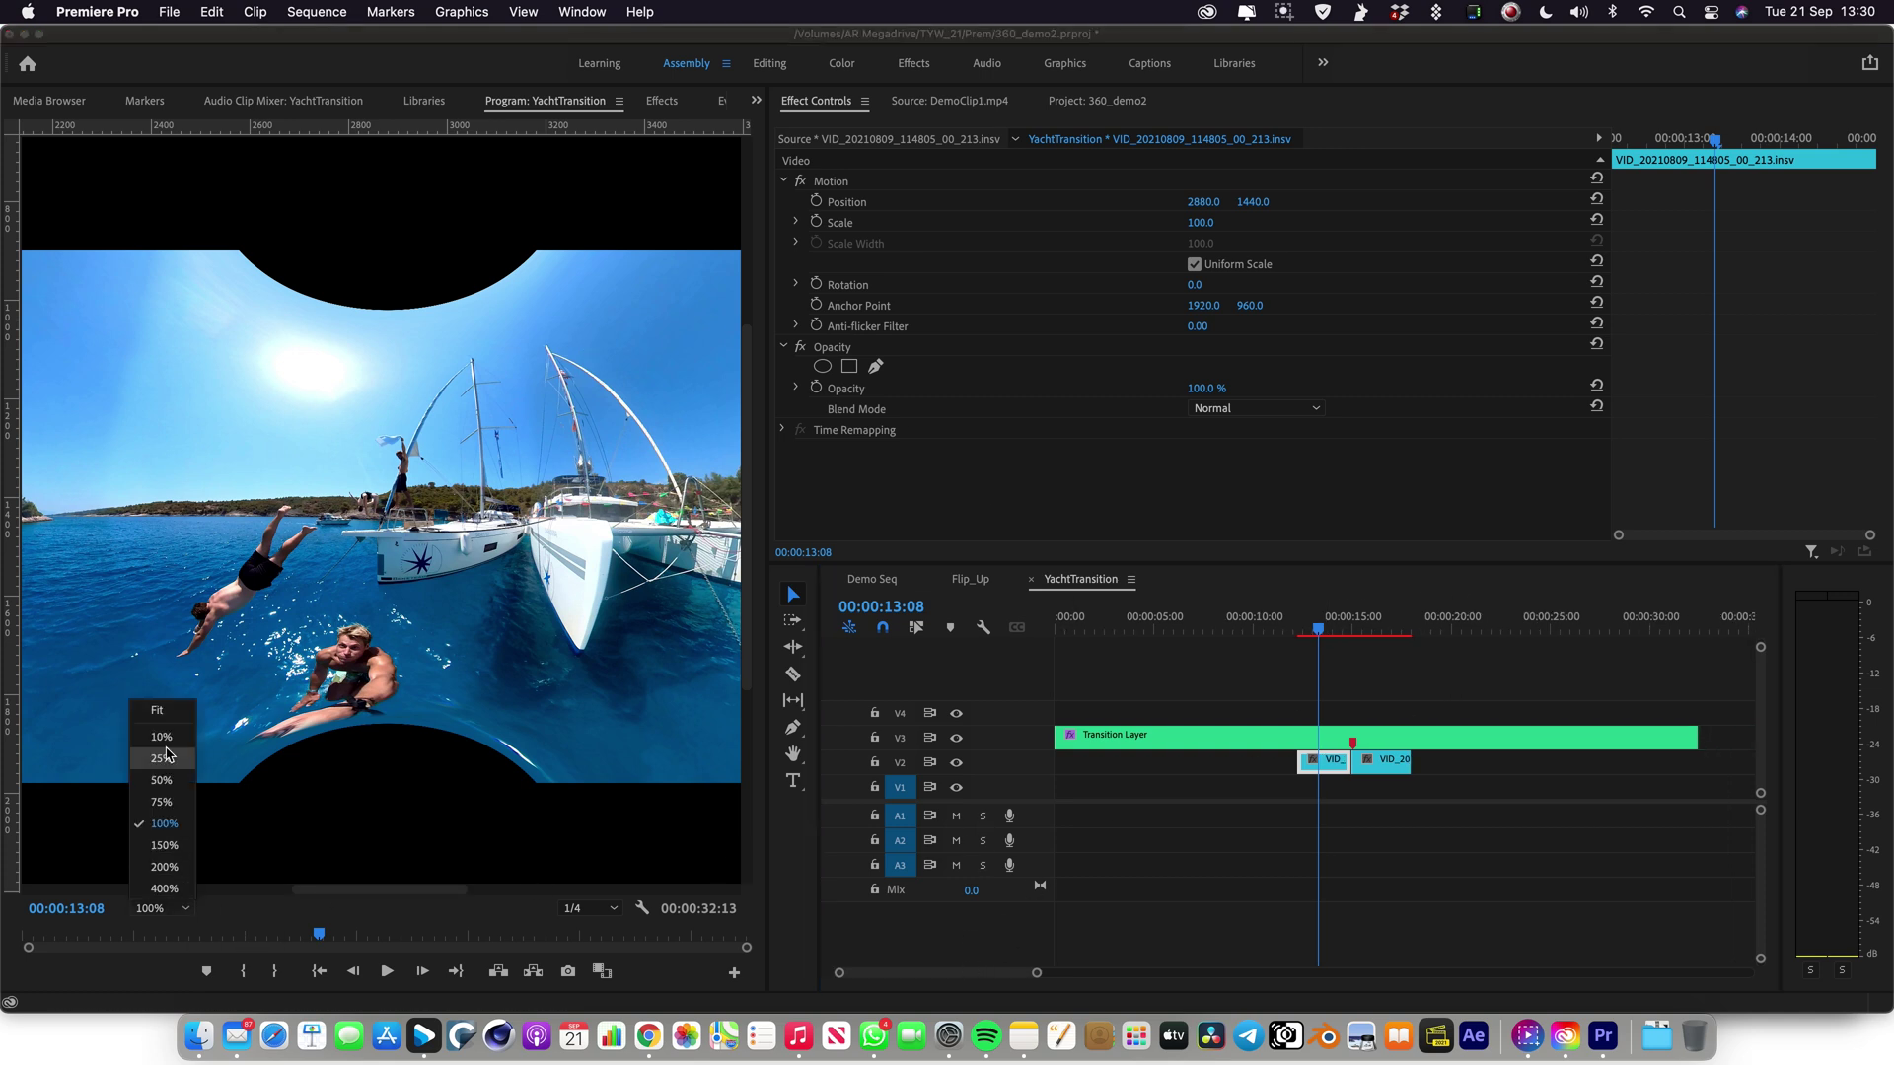
{"action": "left_click", "coordinate": [180, 713]}
Try the Social 9:16 (1080x1920) and GoPro 4K 16:9 (3840x2160) projections in the Transition Layer's GoPro FX Reframe effect
{"action": "left_click", "coordinate": [1185, 740]}
{"action": "scroll", "coordinate": [1109, 491], "scroll_direction": "down", "scroll_amount": 1}
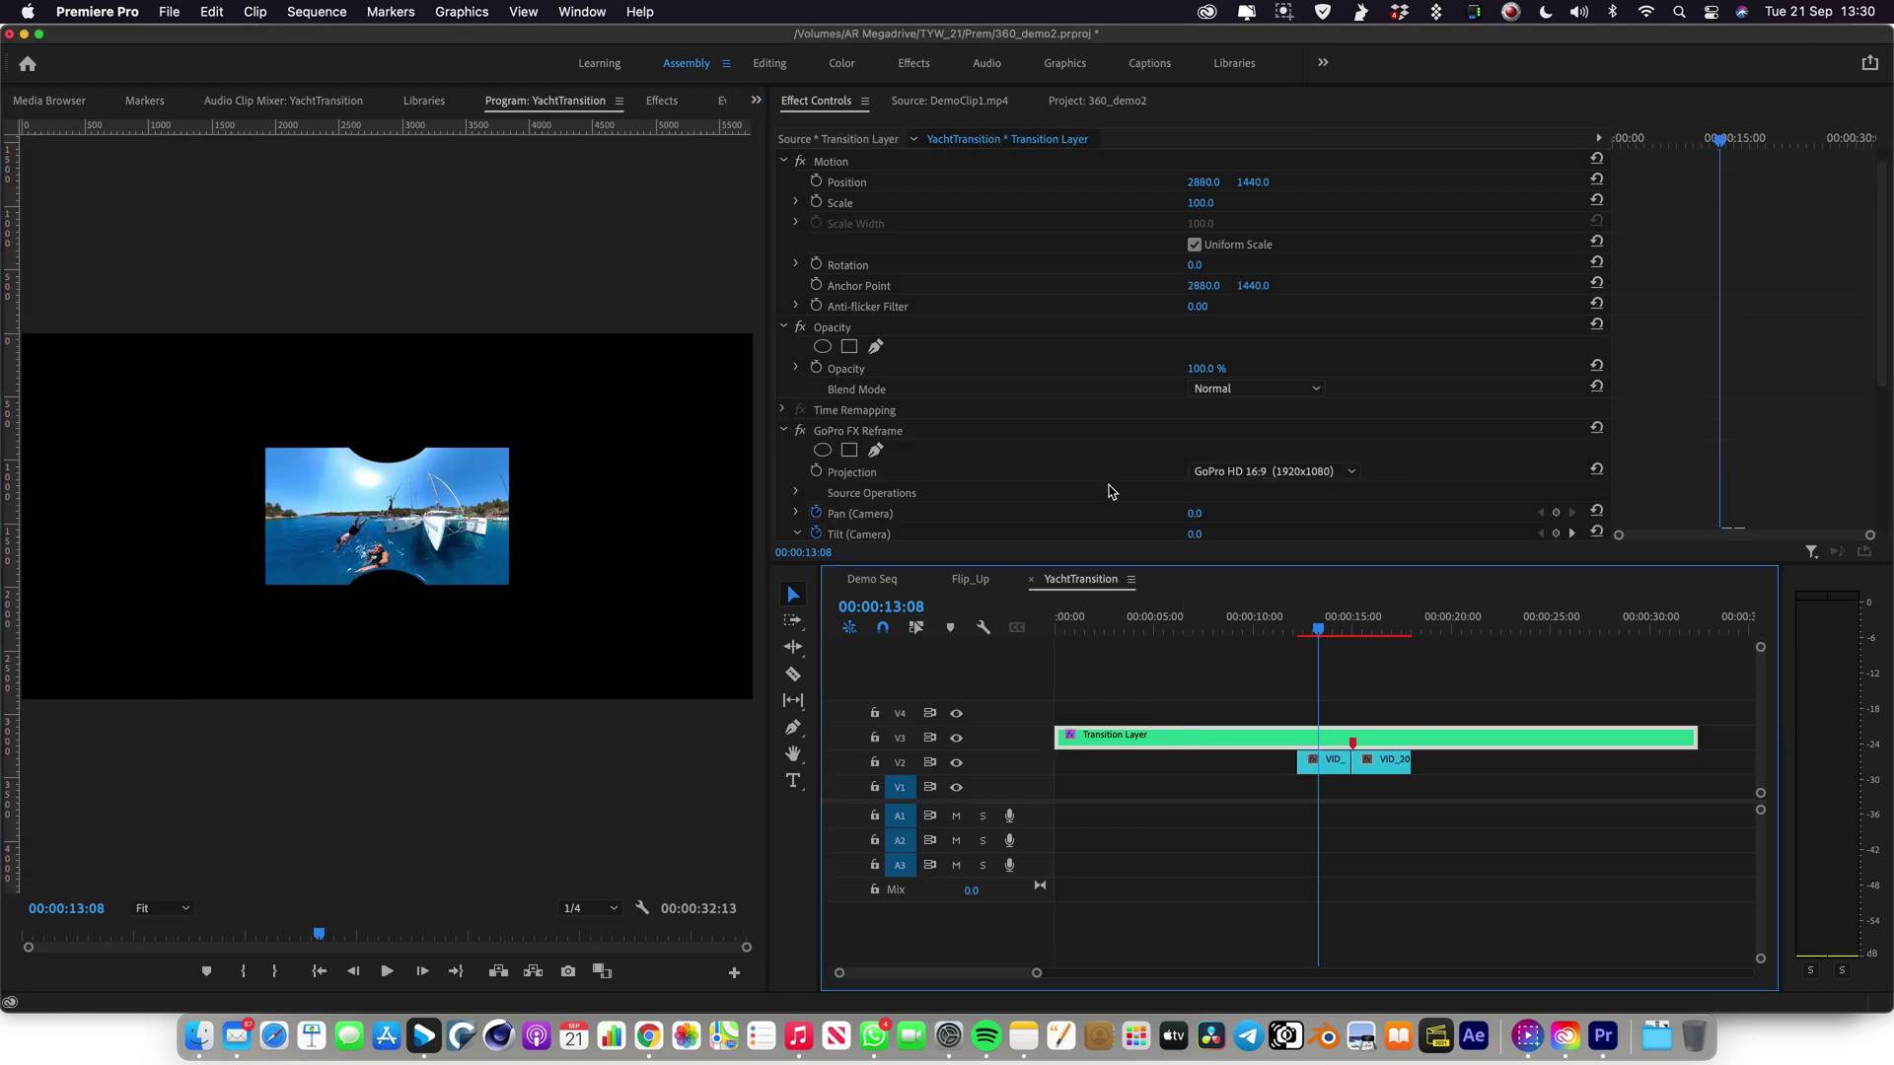
{"action": "scroll", "coordinate": [1000, 411], "scroll_direction": "down", "scroll_amount": 3}
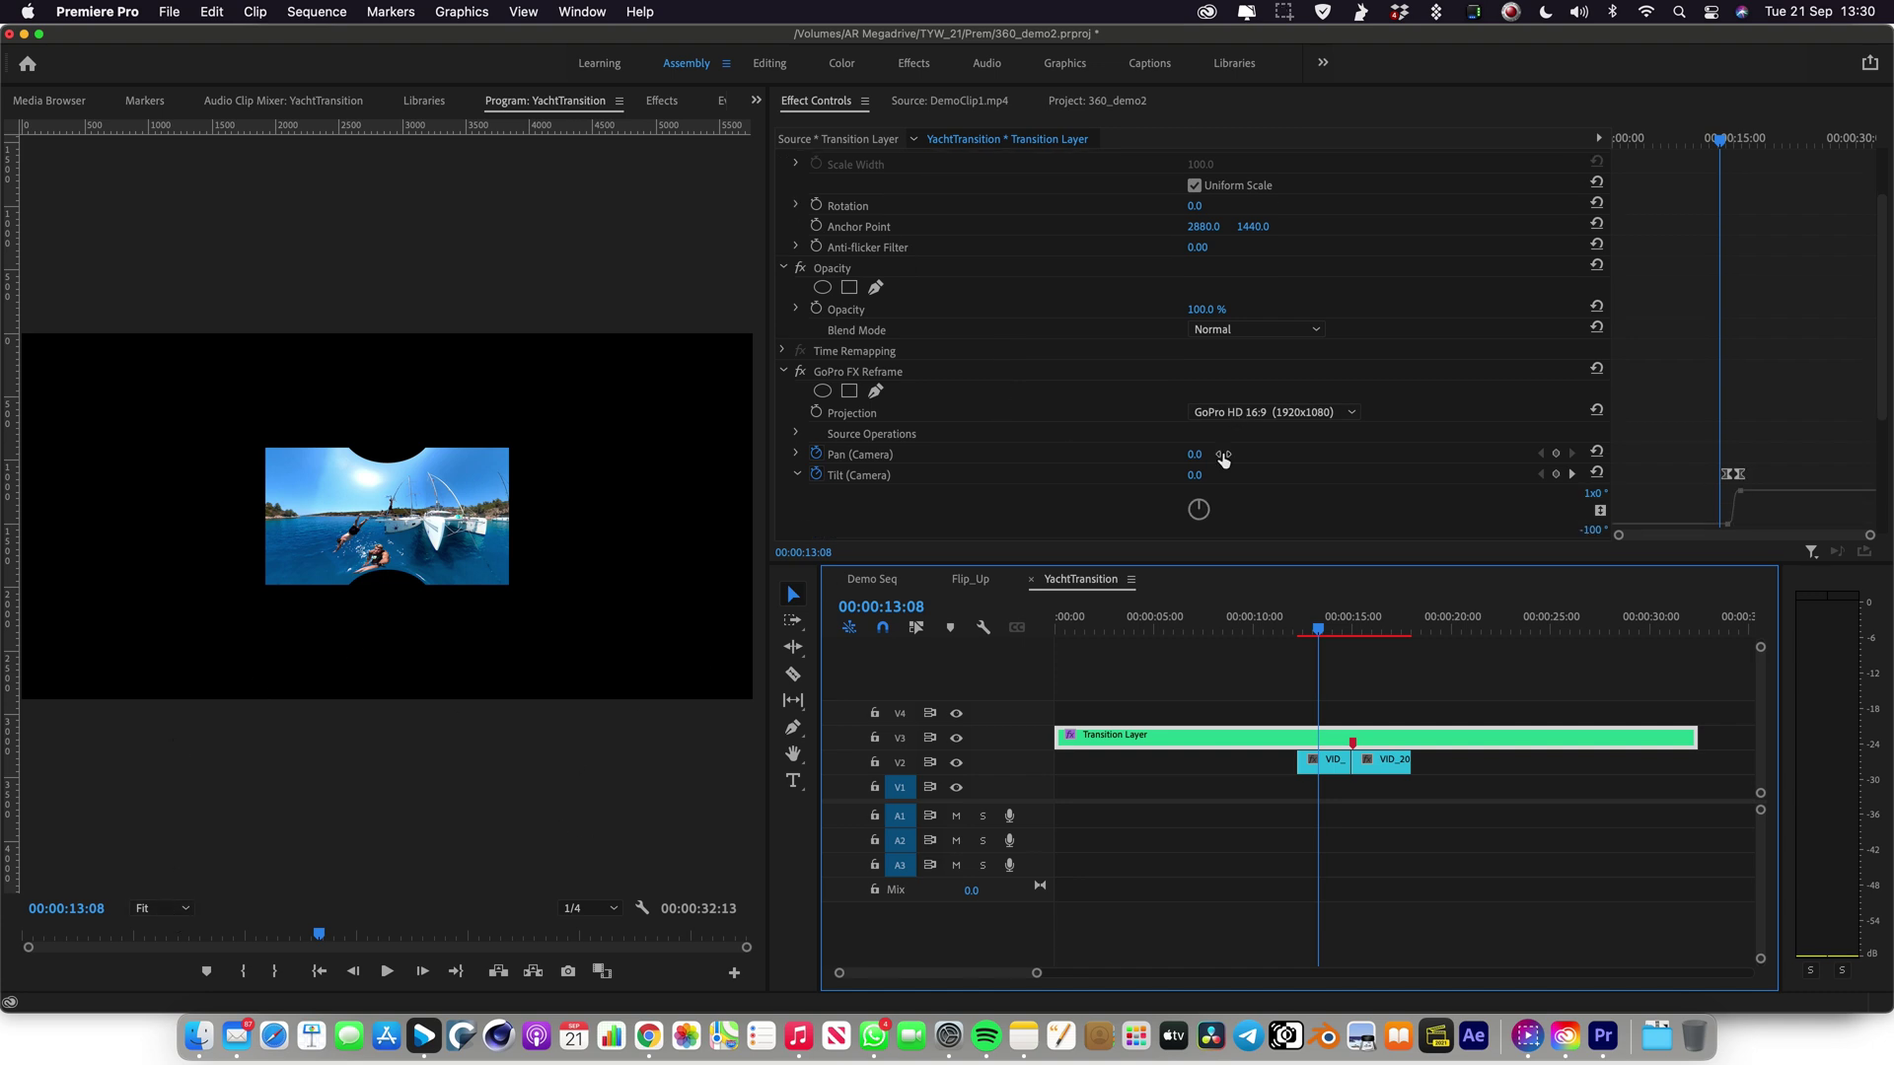
{"action": "left_click", "coordinate": [1273, 419]}
{"action": "left_click", "coordinate": [1268, 560]}
{"action": "left_click", "coordinate": [1251, 416]}
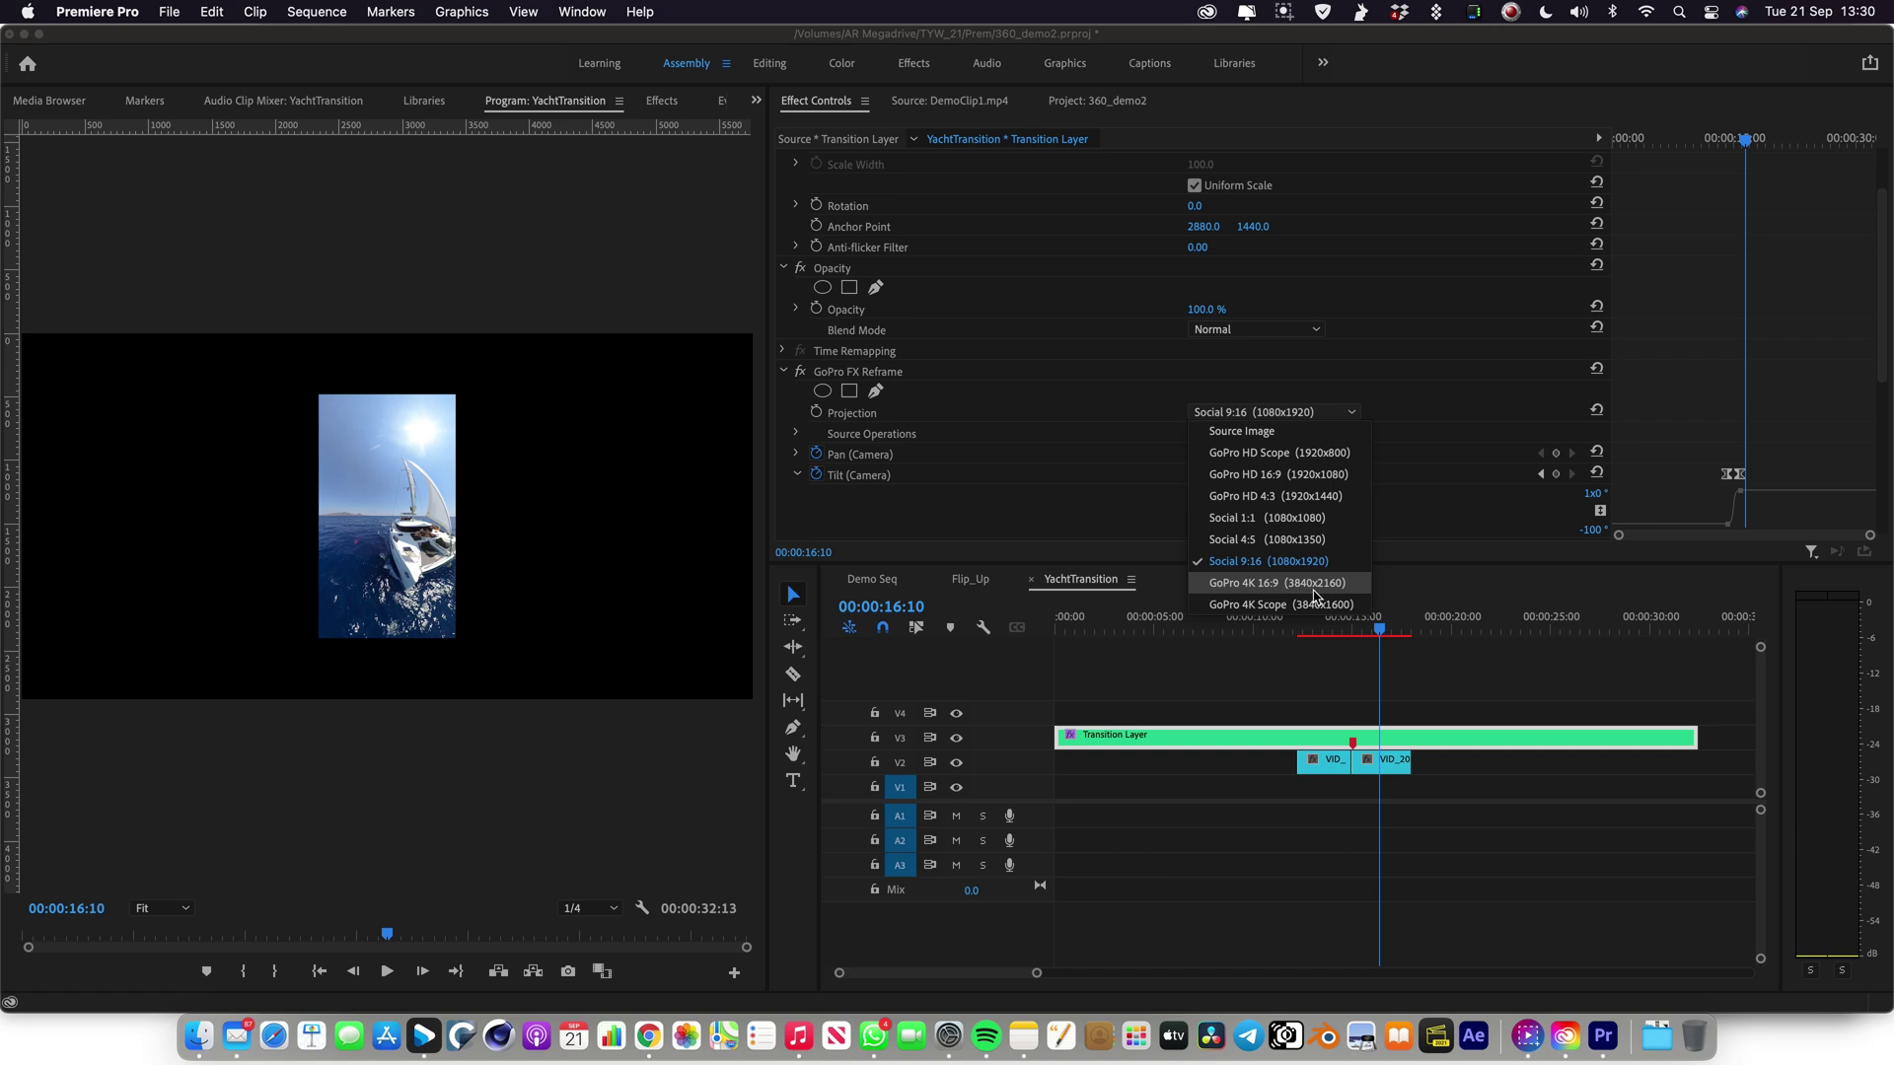
{"action": "left_click", "coordinate": [1254, 584]}
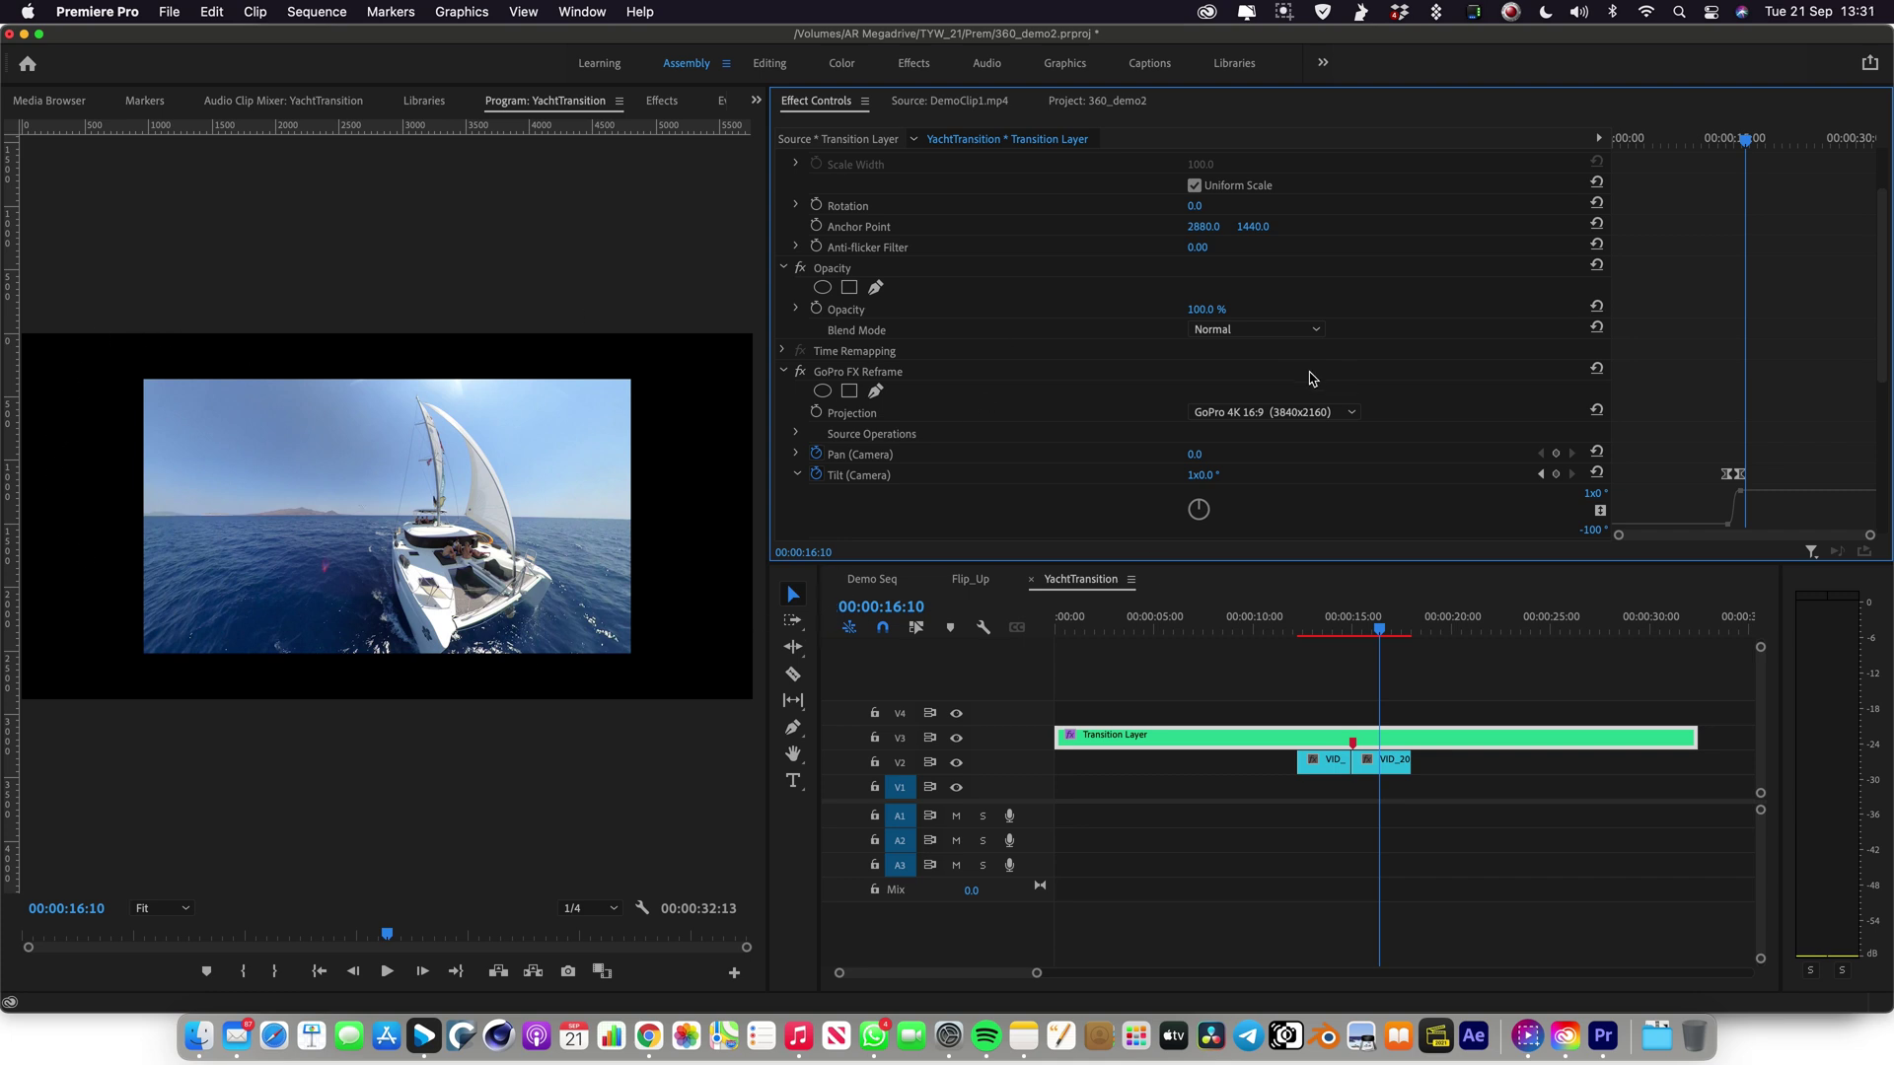
Try the GoPro 4K Scope (3840x1600) projection on the Transition Layer, and set it to Social 1:1 (1080x1080)
{"action": "left_click", "coordinate": [1248, 411]}
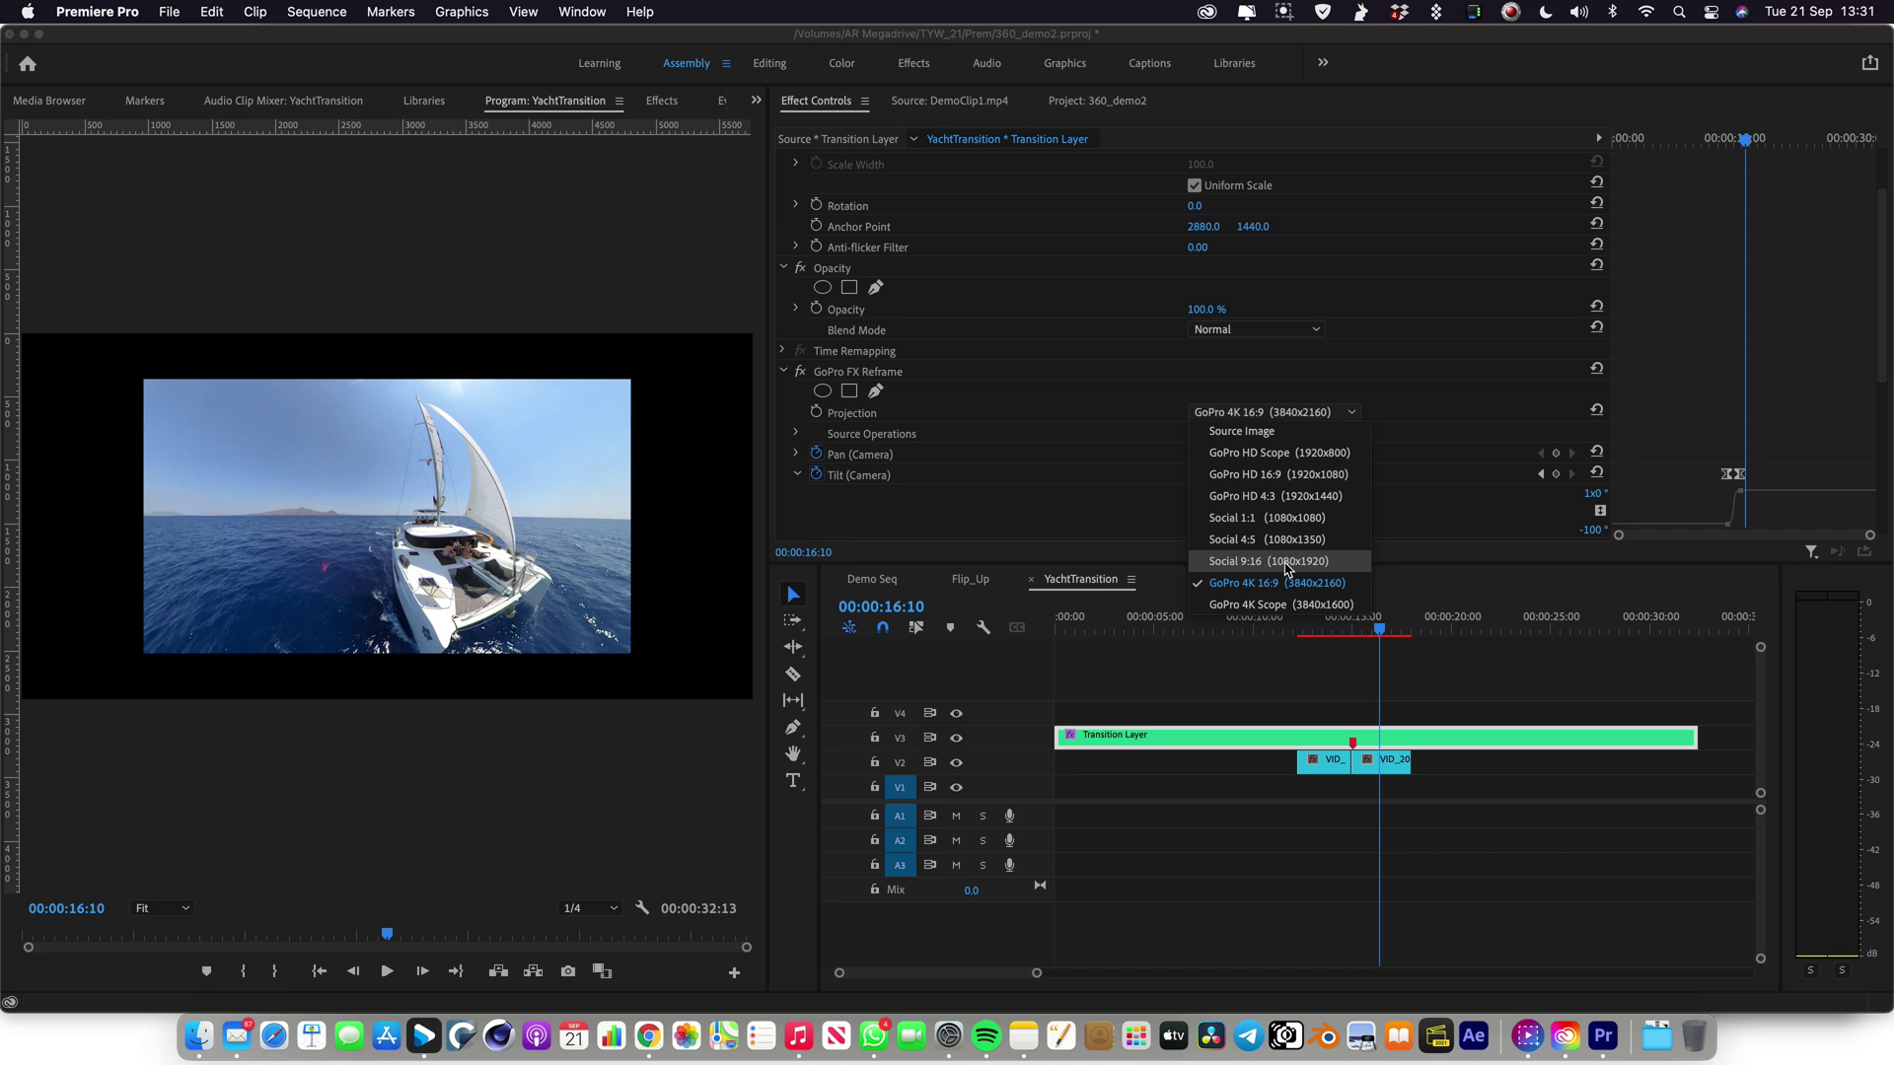
{"action": "left_click", "coordinate": [1266, 609]}
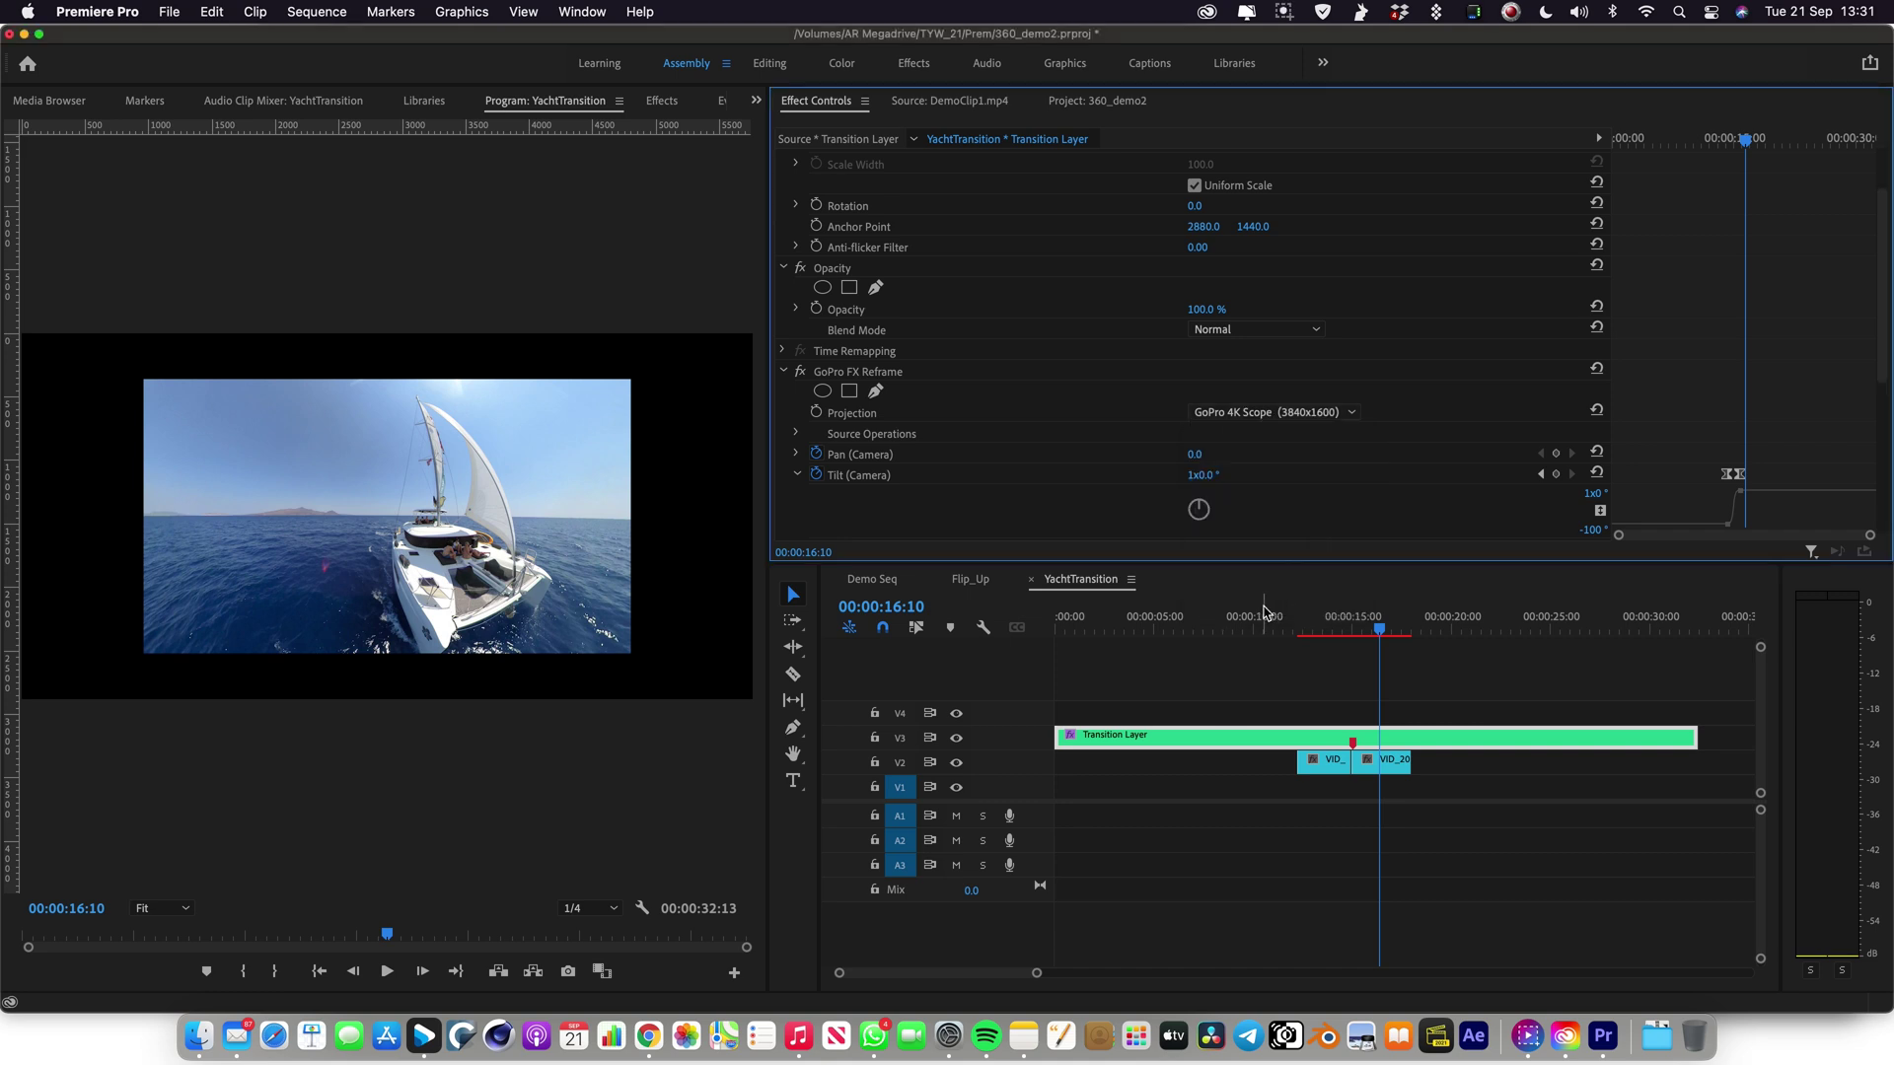
{"action": "left_click", "coordinate": [1264, 411]}
{"action": "left_click", "coordinate": [1246, 526]}
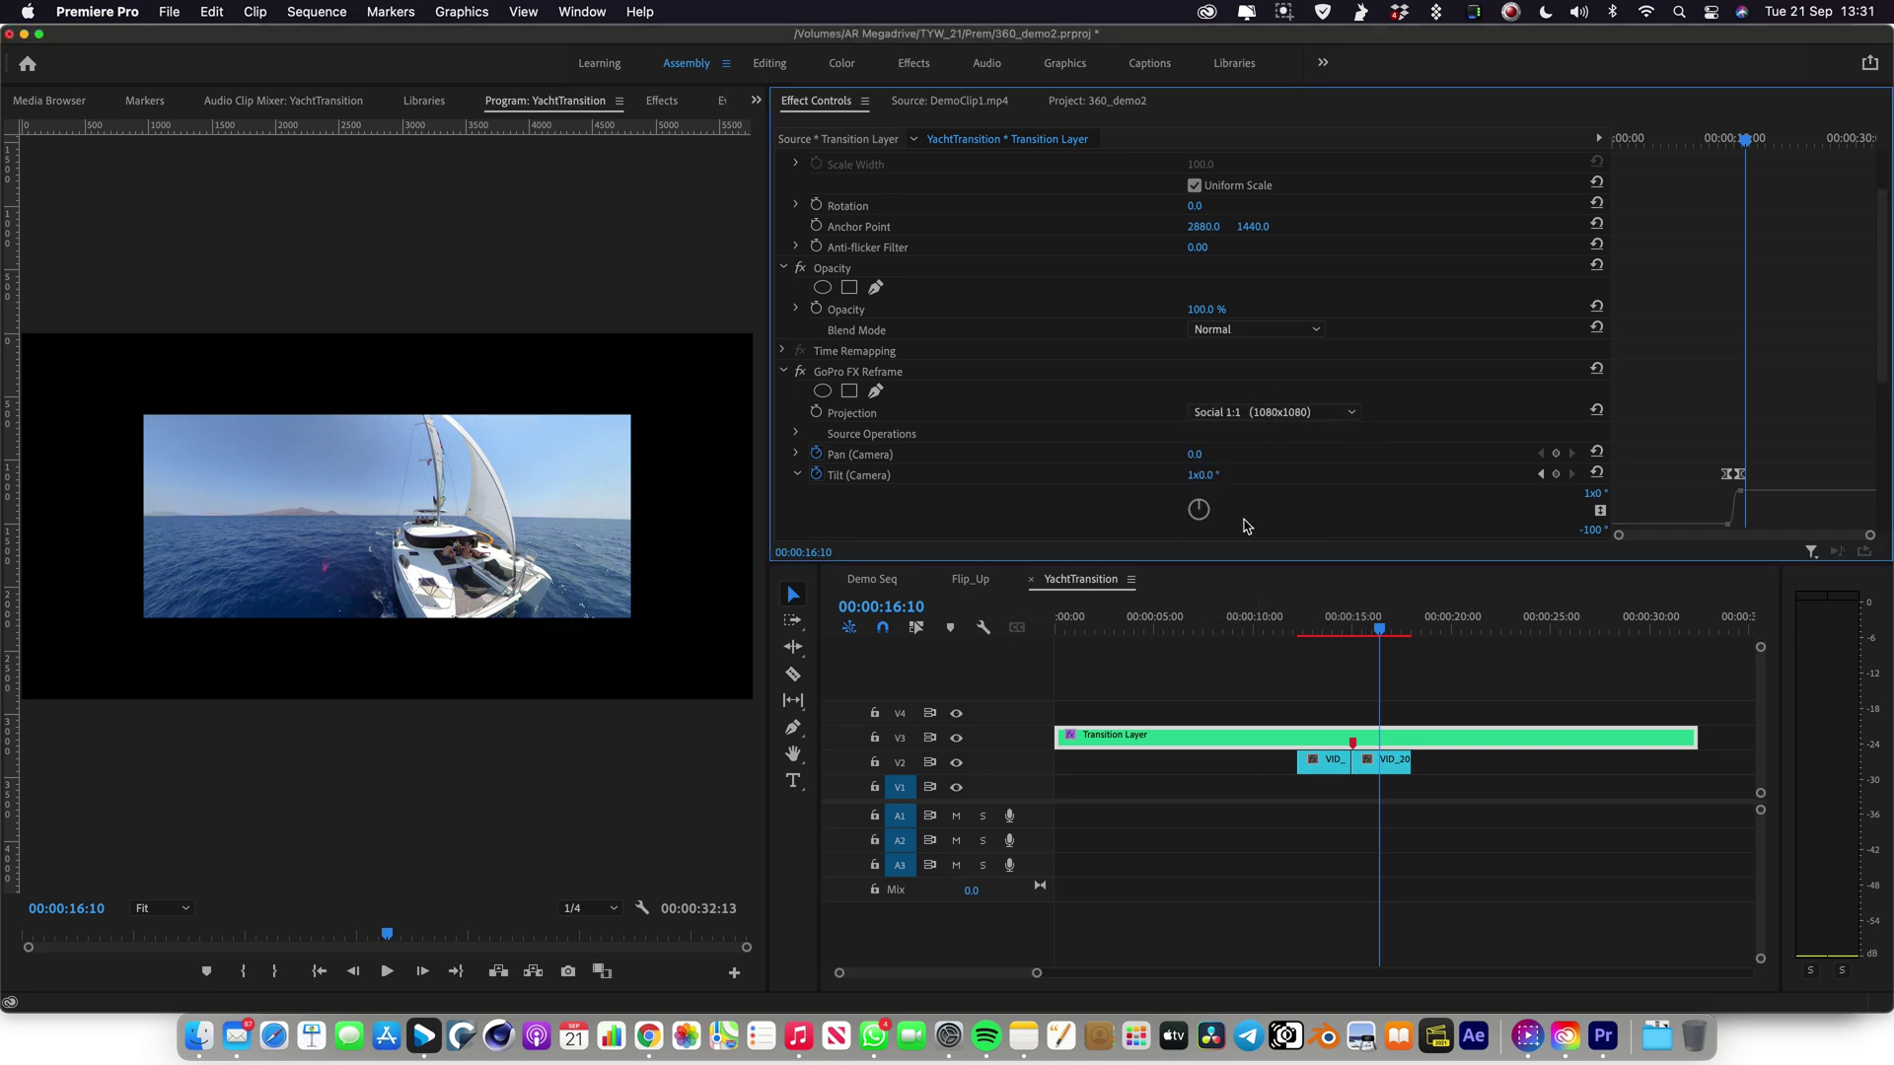